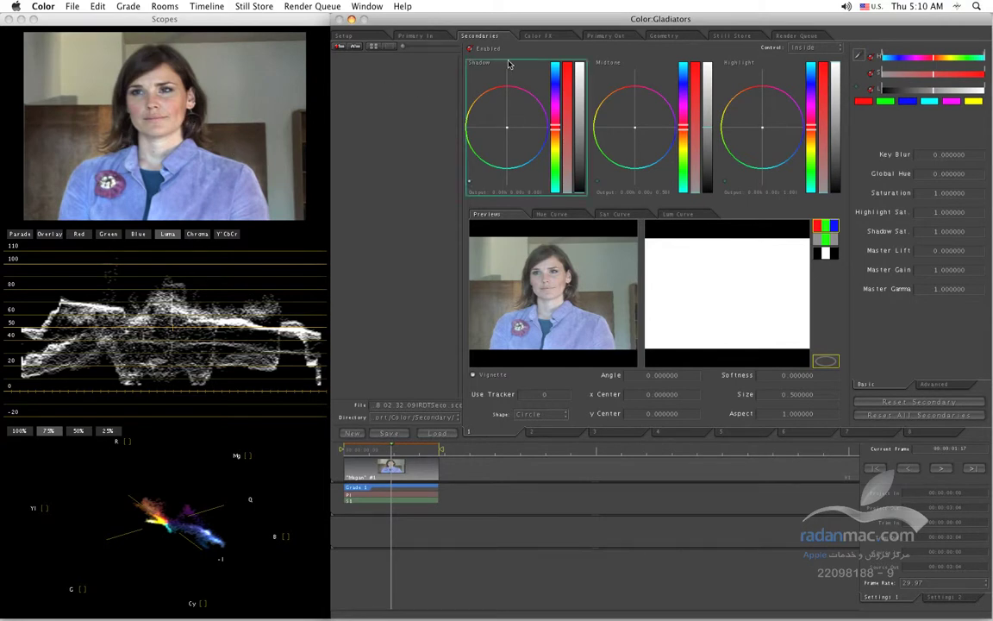
Open the Color FX room, add a B&W effect node, and place its Output node beneath it
{"action": "left_click", "coordinate": [542, 37]}
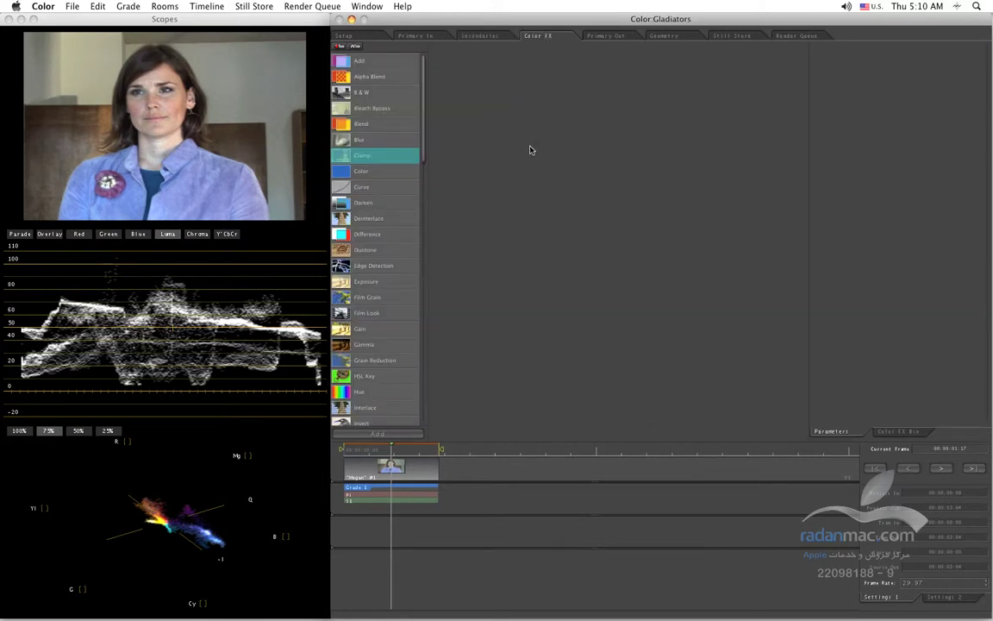
{"action": "left_click_drag", "start_coordinate": [423, 106], "coordinate": [342, 107]}
{"action": "mouse_move", "coordinate": [423, 89]}
{"action": "left_mouse_down"}
{"action": "mouse_move", "coordinate": [427, 343]}
{"action": "mouse_move", "coordinate": [421, 86]}
{"action": "left_mouse_up"}
{"action": "left_click_drag", "start_coordinate": [424, 162], "coordinate": [414, 139]}
{"action": "left_click_drag", "start_coordinate": [342, 97], "coordinate": [622, 172]}
{"action": "left_click_drag", "start_coordinate": [664, 199], "coordinate": [611, 251]}
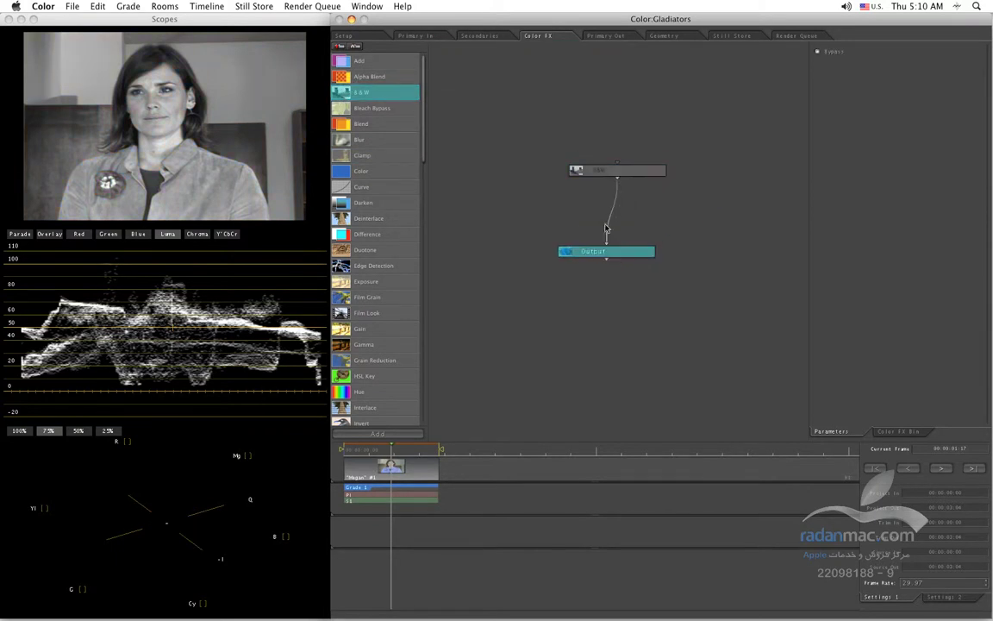
Reposition the B&W and Output nodes and delete the Output node
{"action": "left_click", "coordinate": [611, 171]}
{"action": "mouse_move", "coordinate": [611, 171]}
{"action": "left_mouse_down"}
{"action": "mouse_move", "coordinate": [590, 175]}
{"action": "mouse_move", "coordinate": [602, 167]}
{"action": "left_mouse_up"}
{"action": "mouse_move", "coordinate": [607, 254]}
{"action": "left_mouse_down"}
{"action": "mouse_move", "coordinate": [623, 272]}
{"action": "mouse_move", "coordinate": [591, 273]}
{"action": "mouse_move", "coordinate": [601, 273]}
{"action": "left_mouse_up"}
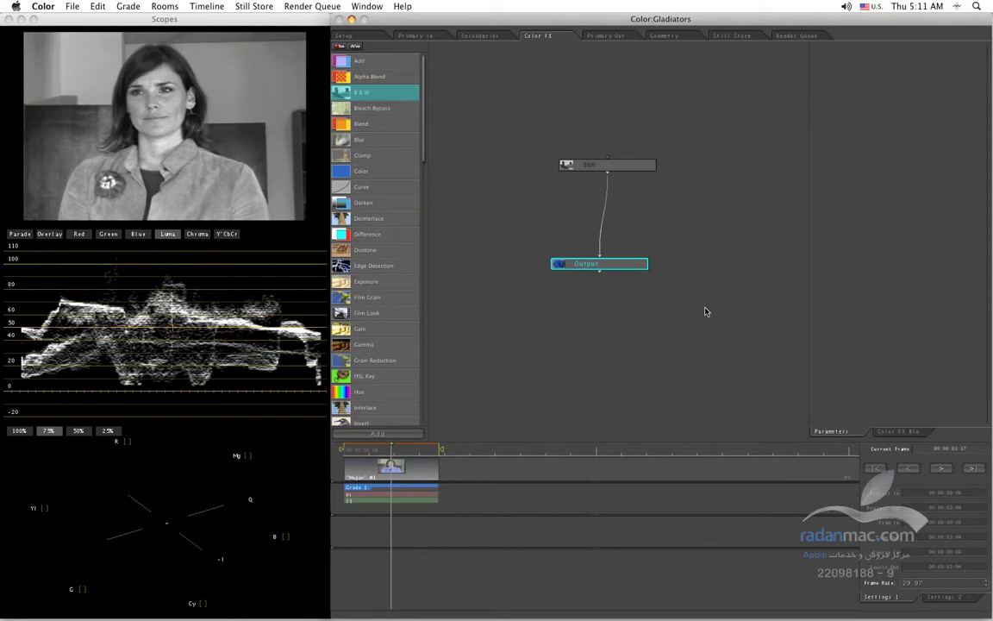
{"action": "key", "text": "Delete"}
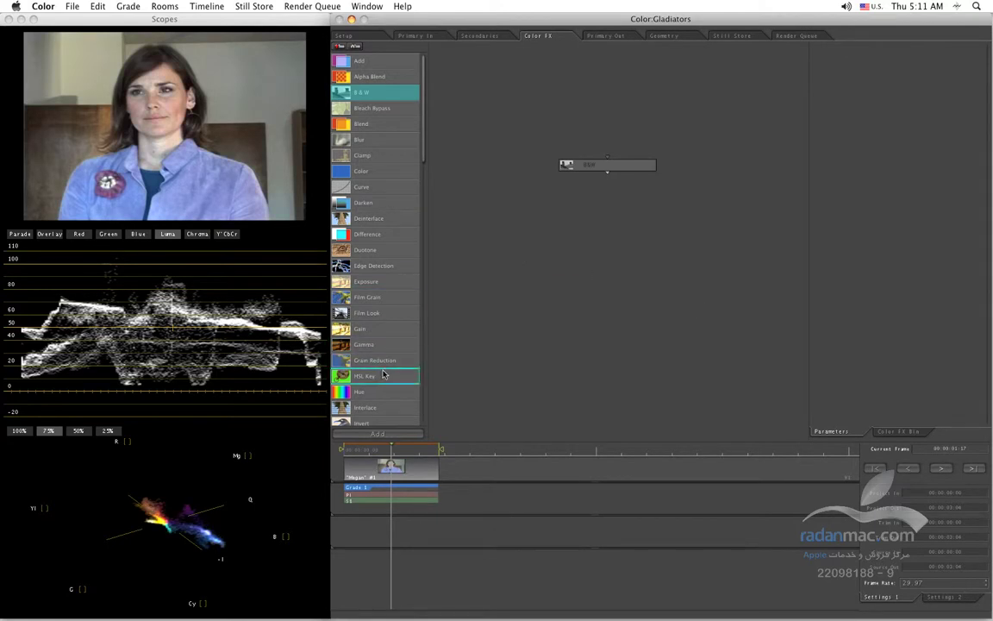
Add an Output node beneath the B&W node, select both nodes, and delete them
{"action": "left_click_drag", "start_coordinate": [426, 101], "coordinate": [443, 361]}
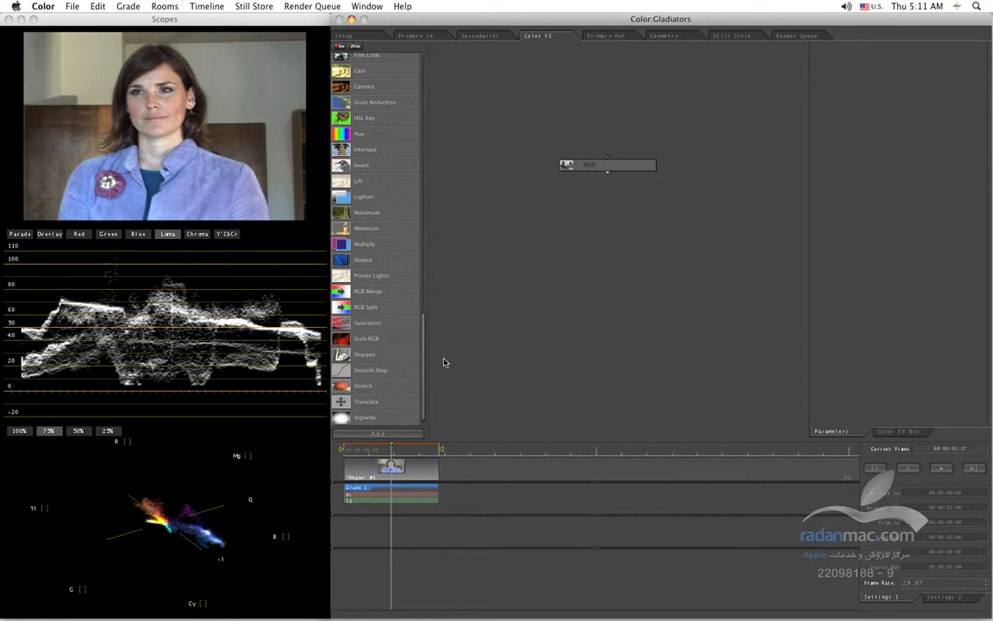
{"action": "left_click", "coordinate": [348, 262]}
{"action": "left_click_drag", "start_coordinate": [346, 262], "coordinate": [586, 261]}
{"action": "left_click_drag", "start_coordinate": [553, 159], "coordinate": [650, 333]}
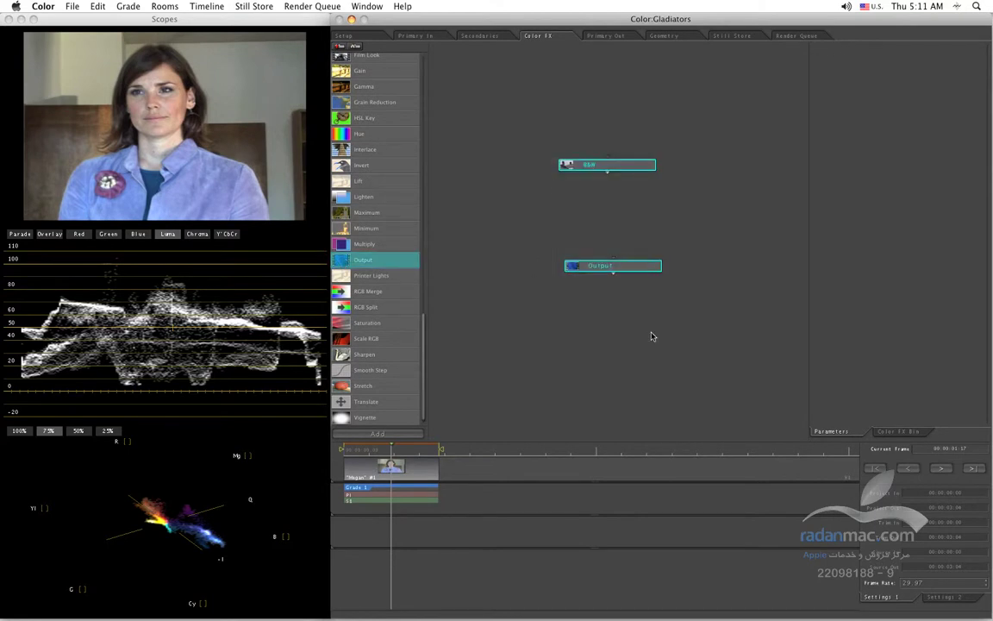
{"action": "key", "text": "Delete"}
Add a Lighten node to the empty node area, reposition it, and delete it
{"action": "left_click", "coordinate": [352, 199]}
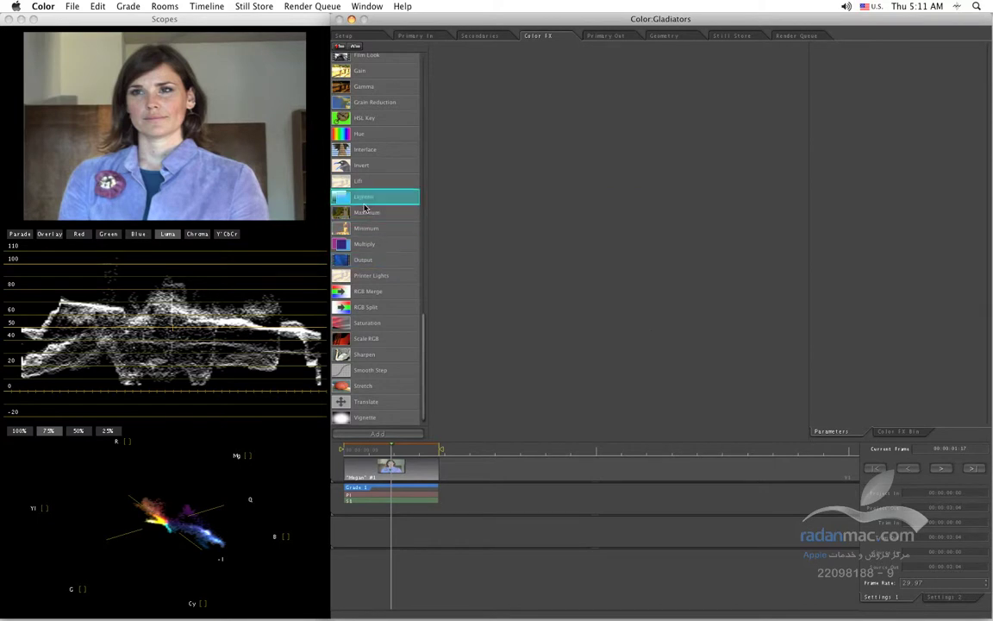
{"action": "mouse_move", "coordinate": [341, 198]}
{"action": "left_mouse_down"}
{"action": "mouse_move", "coordinate": [593, 193]}
{"action": "mouse_move", "coordinate": [345, 203]}
{"action": "left_mouse_up"}
{"action": "double_click", "coordinate": [345, 198]}
{"action": "left_click_drag", "start_coordinate": [614, 241], "coordinate": [626, 212]}
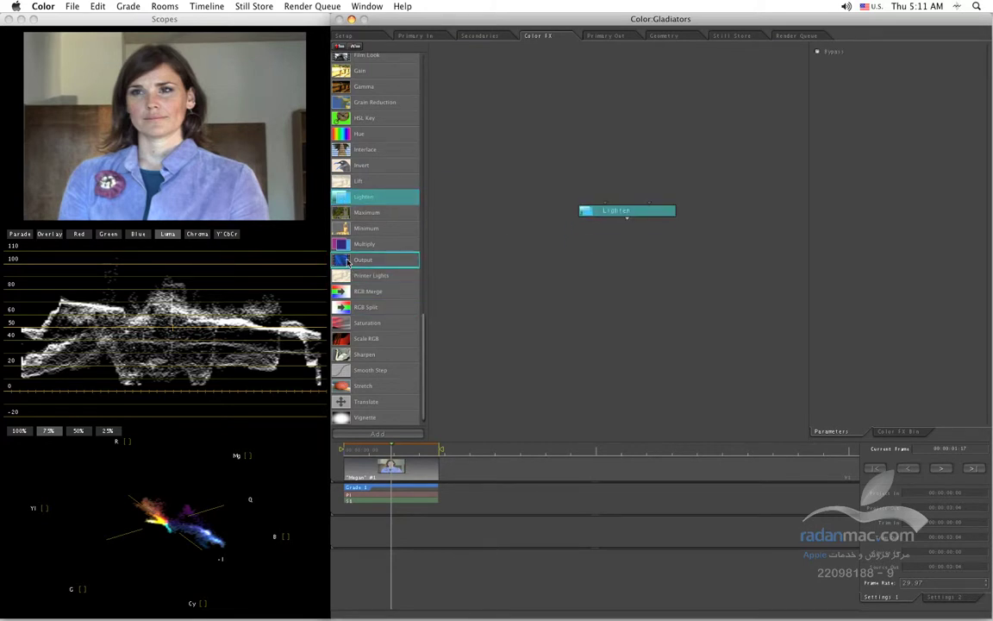
{"action": "left_click", "coordinate": [627, 210]}
{"action": "key", "text": "Delete"}
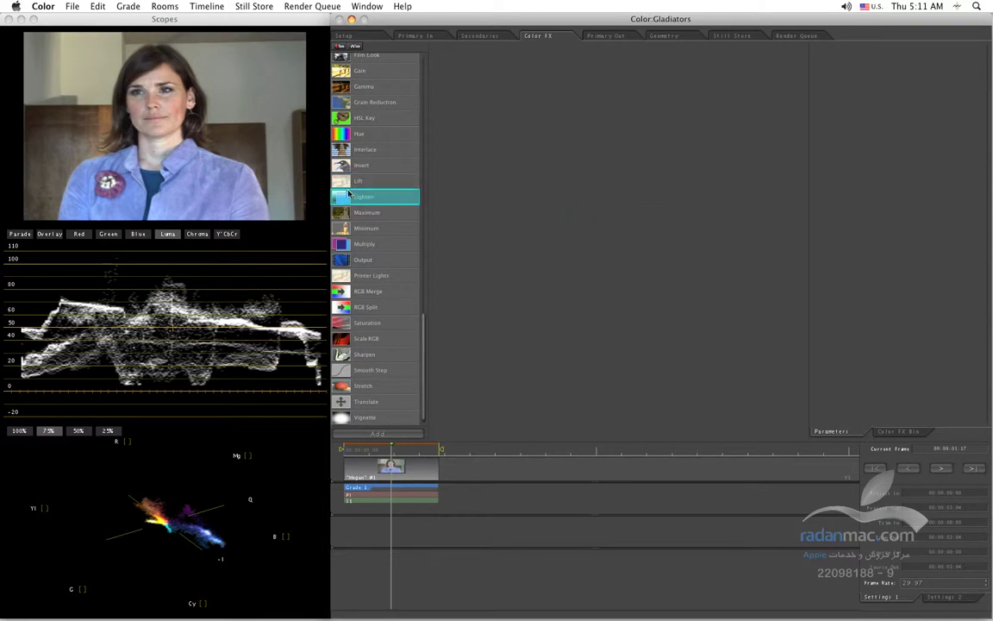
Add a Lighten node with its Output and a Lift node beside it, placing the Output node below them
{"action": "left_click_drag", "start_coordinate": [355, 196], "coordinate": [655, 179]}
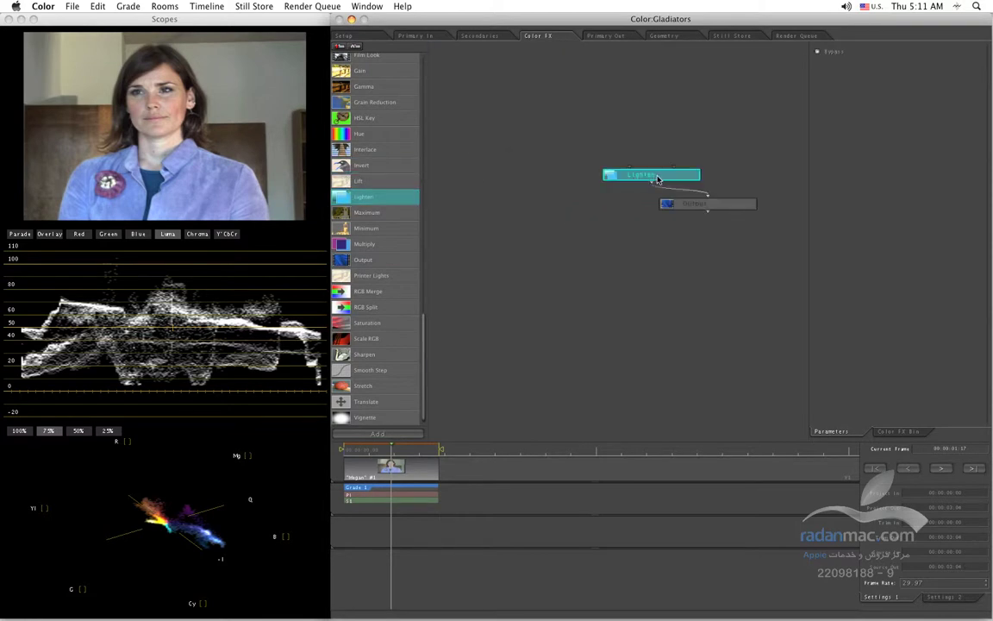
{"action": "left_click", "coordinate": [354, 181]}
{"action": "left_click_drag", "start_coordinate": [346, 182], "coordinate": [564, 194]}
{"action": "left_click_drag", "start_coordinate": [680, 207], "coordinate": [600, 303]}
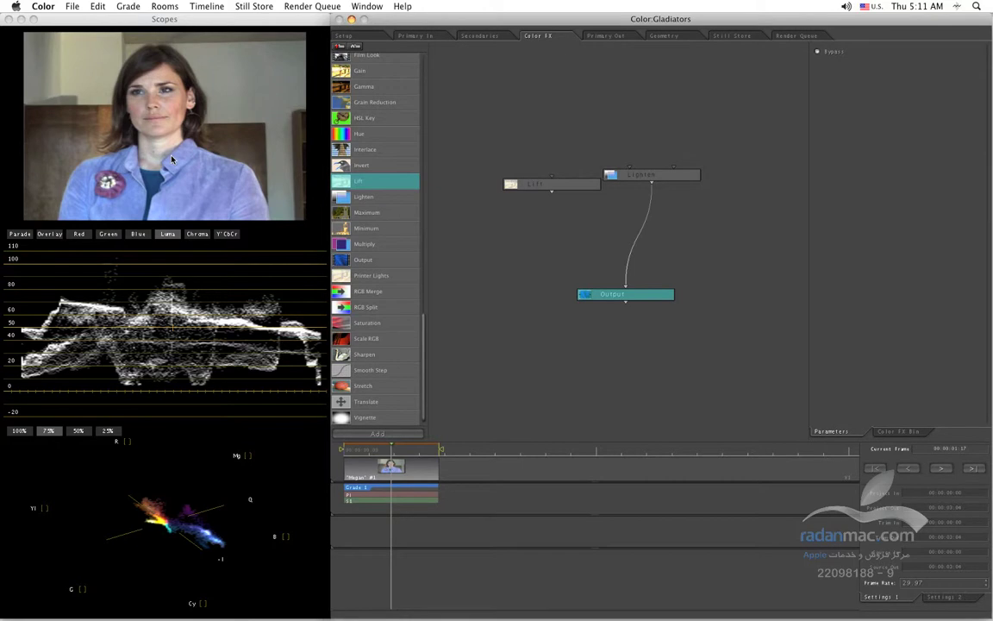
Delete the Lift and Lighten nodes and move the remaining Output node lower
{"action": "left_click", "coordinate": [564, 183]}
{"action": "key", "text": "Delete"}
{"action": "left_click", "coordinate": [627, 176]}
{"action": "key", "text": "Delete"}
{"action": "left_click_drag", "start_coordinate": [640, 295], "coordinate": [621, 334]}
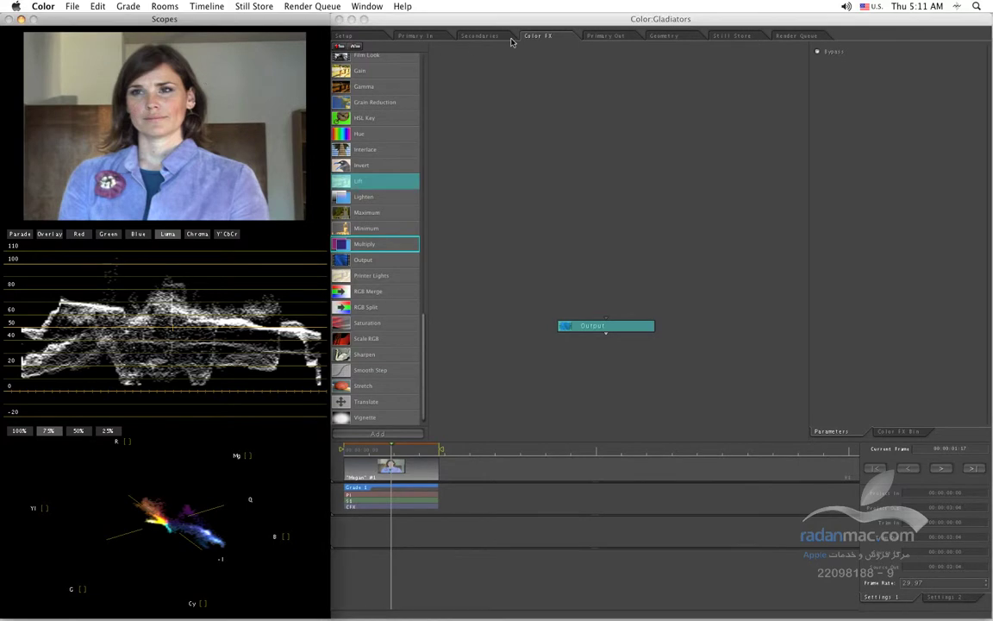
Look at the Primary Out and Geometry rooms and return to the Color FX room
{"action": "left_click", "coordinate": [606, 41]}
{"action": "left_click", "coordinate": [663, 36]}
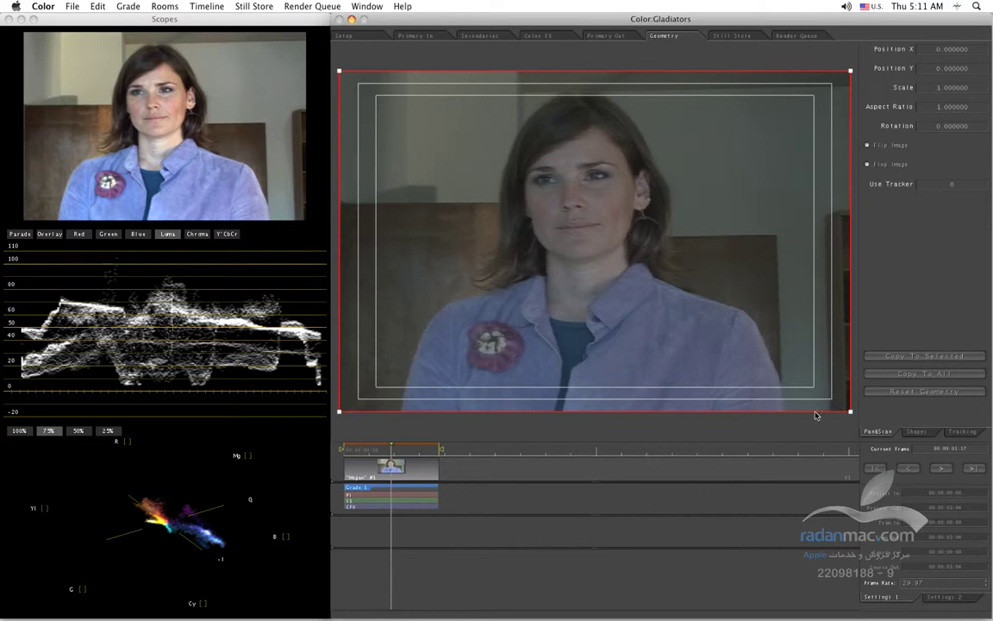
{"action": "key", "text": "super+4"}
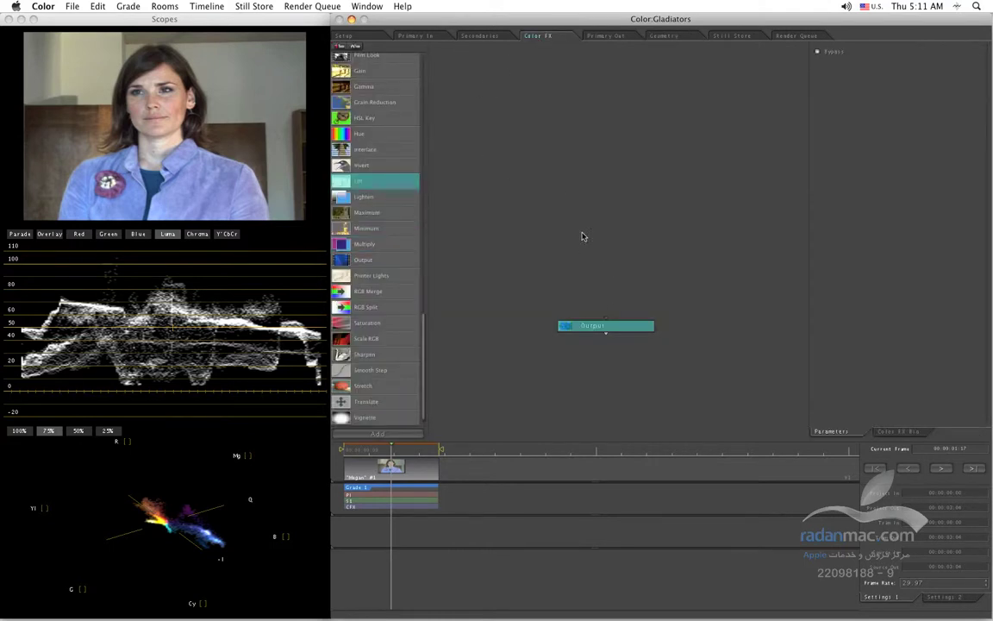
Reposition the leftover Output node and remove it from the node area
{"action": "left_click_drag", "start_coordinate": [593, 326], "coordinate": [591, 299]}
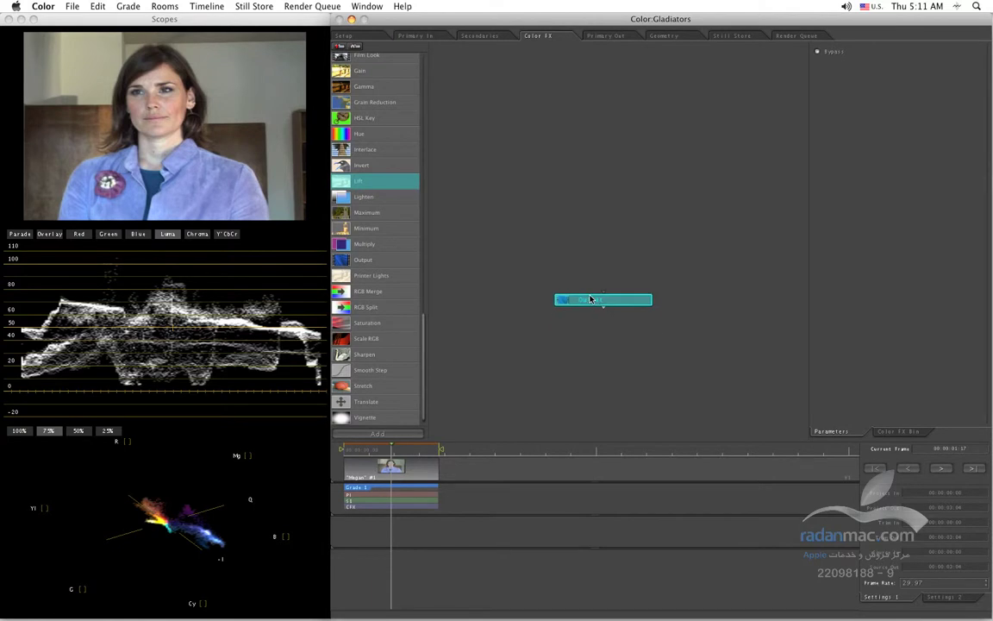
{"action": "scroll", "coordinate": [424, 210], "scroll_direction": "up", "scroll_amount": 10}
{"action": "left_click", "coordinate": [520, 221]}
{"action": "left_click_drag", "start_coordinate": [520, 222], "coordinate": [694, 366]}
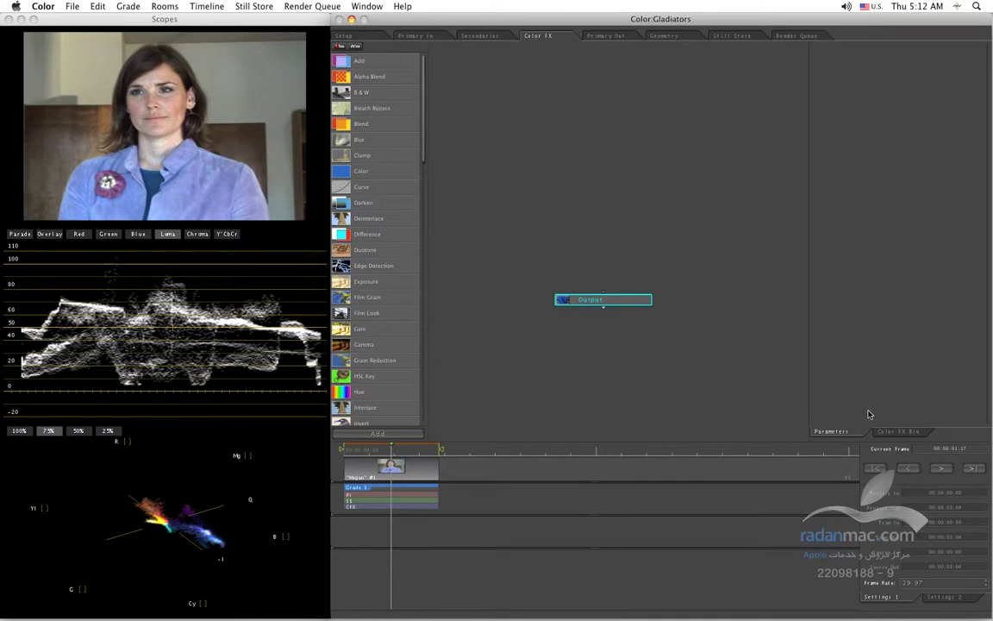
{"action": "left_click_drag", "start_coordinate": [626, 306], "coordinate": [644, 312]}
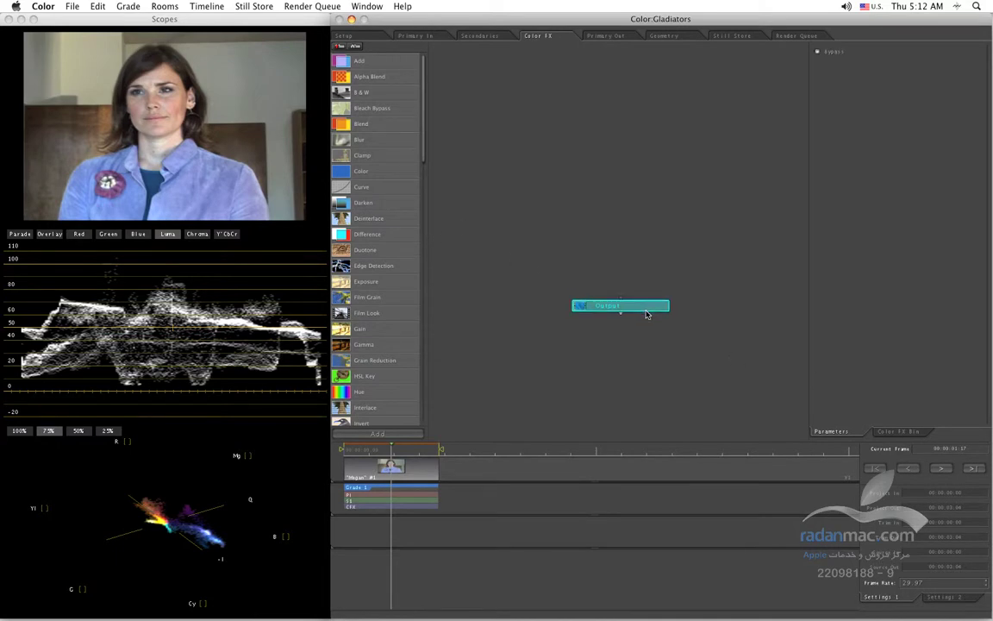
Try the Warm_glo... preset from the Color FX Bin on the clip and undo it
{"action": "left_click", "coordinate": [897, 431]}
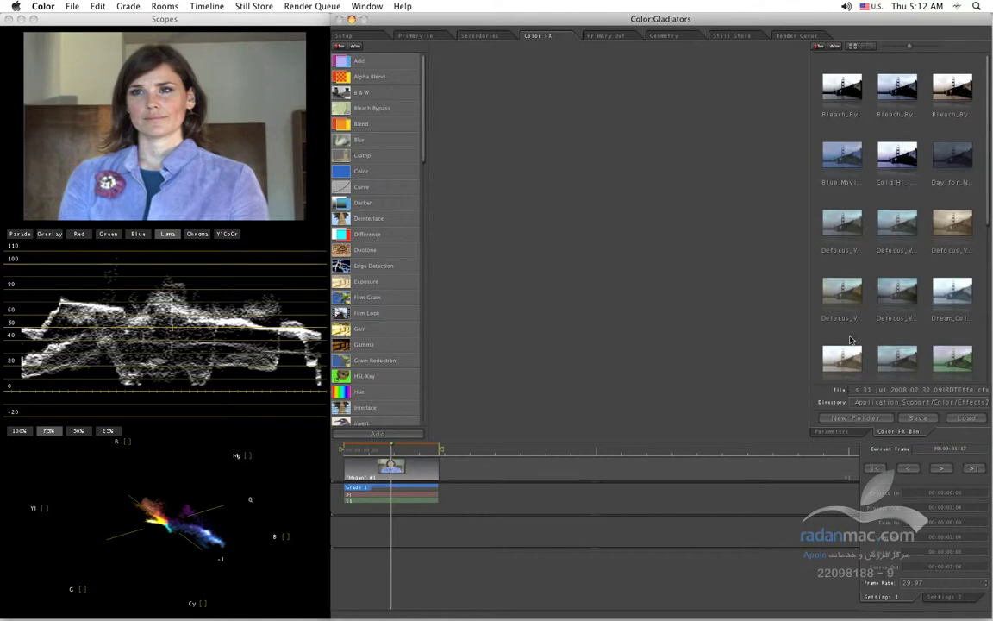
{"action": "left_click_drag", "start_coordinate": [989, 143], "coordinate": [985, 310]}
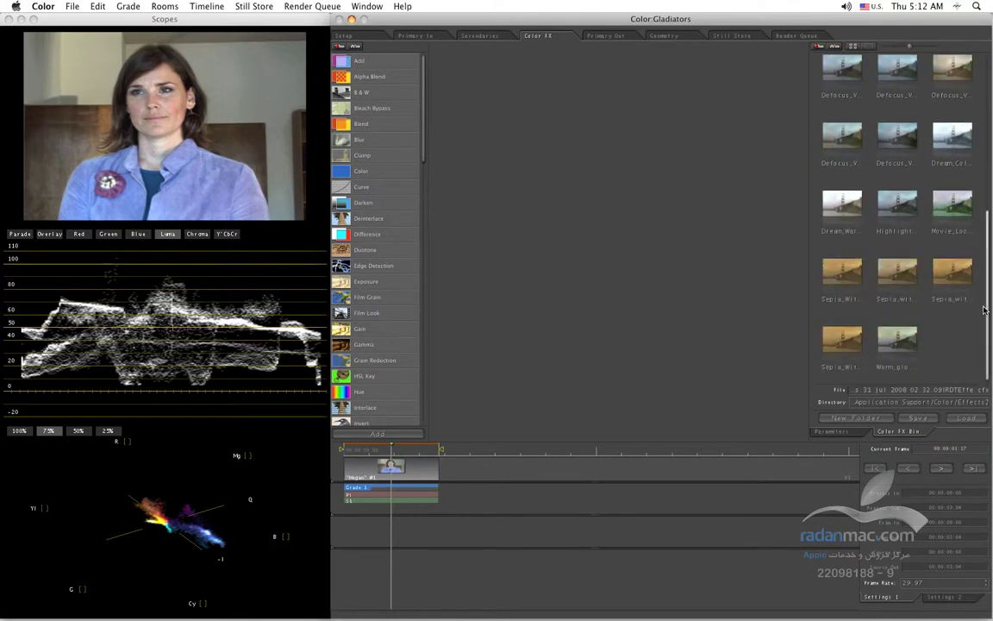
{"action": "double_click", "coordinate": [905, 340]}
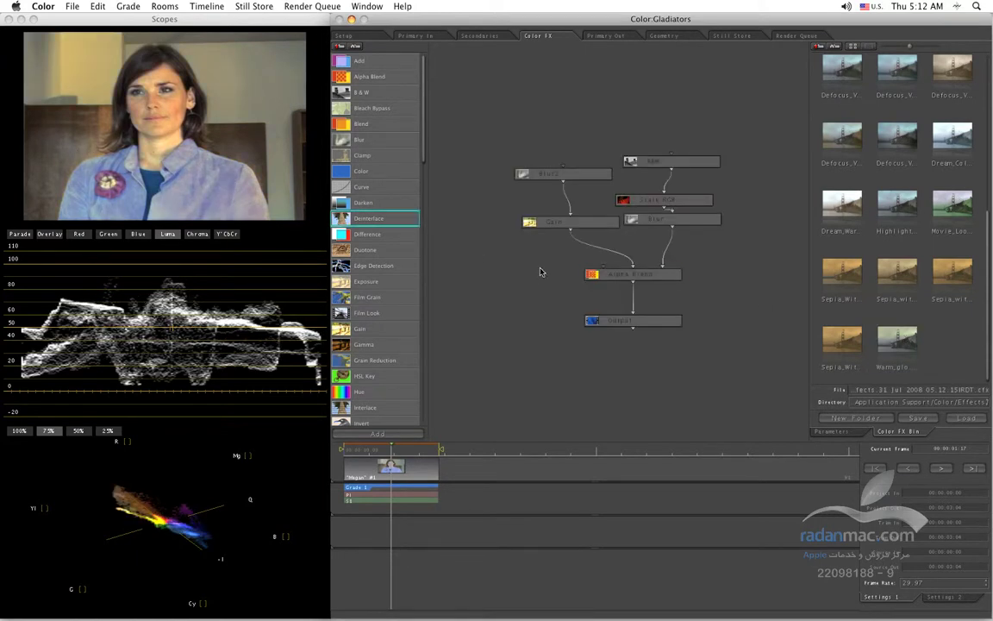
{"action": "key", "text": "super+z"}
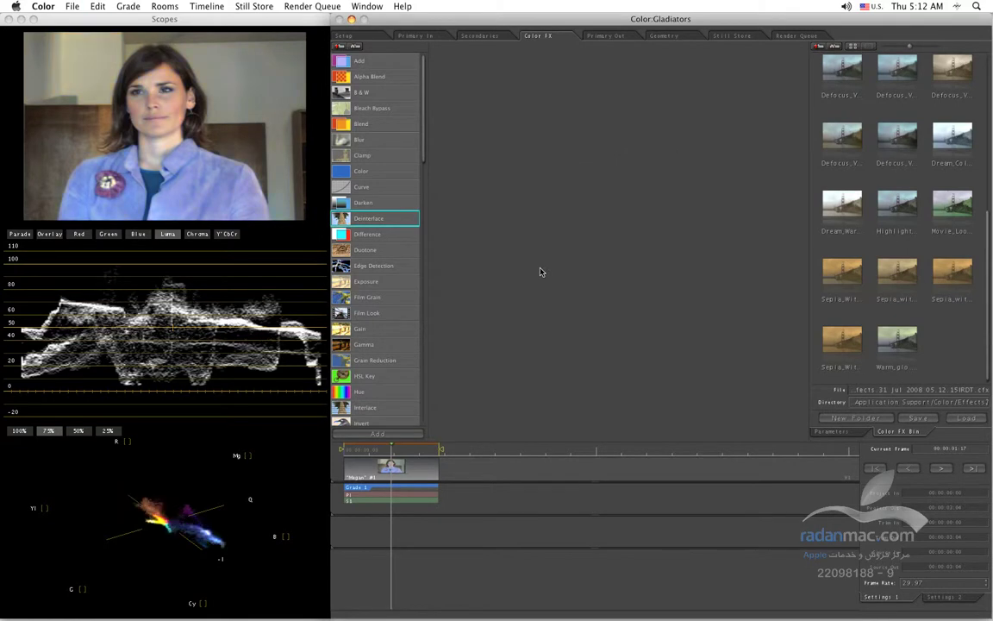
Try the first and third Bleach_By... presets on the clip, clearing the effect nodes after each
{"action": "left_click_drag", "start_coordinate": [988, 306], "coordinate": [988, 215]}
{"action": "double_click", "coordinate": [838, 88]}
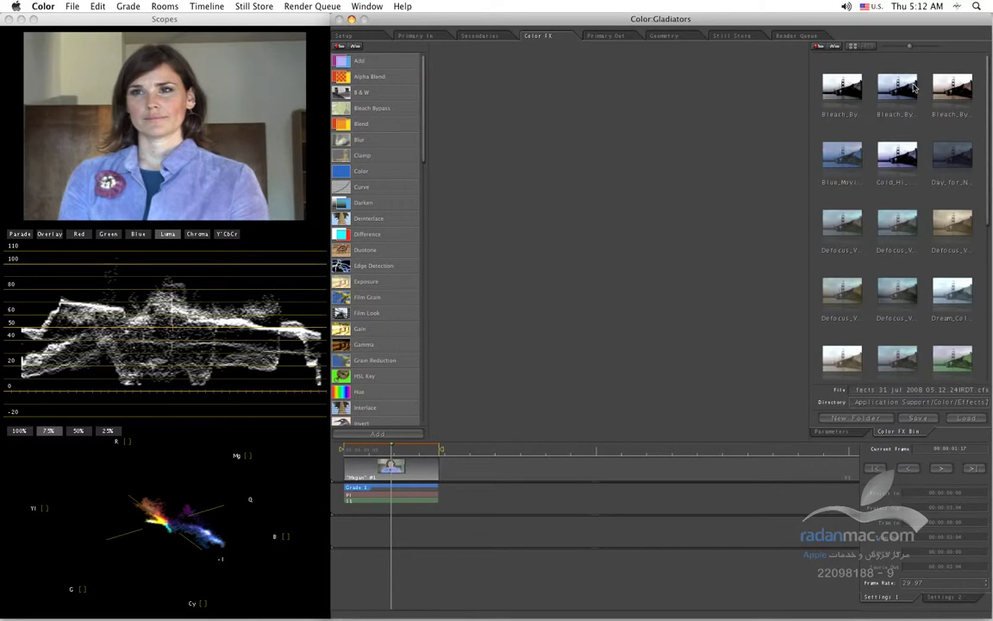
{"action": "double_click", "coordinate": [944, 89]}
{"action": "key", "text": "super+a"}
{"action": "key", "text": "Delete"}
Try the Cold_Hi... and Blue_Movi... presets on the clip, deleting all their nodes after each
{"action": "double_click", "coordinate": [896, 159]}
{"action": "key", "text": "super+a"}
{"action": "key", "text": "Delete"}
{"action": "double_click", "coordinate": [842, 157]}
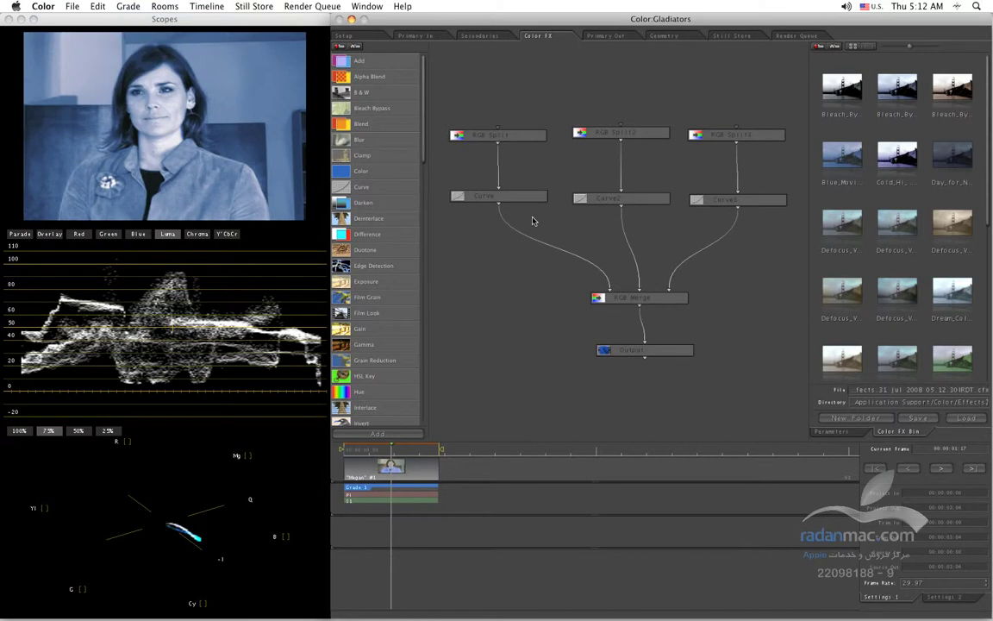
{"action": "key", "text": "super+a"}
{"action": "key", "text": "Delete"}
Apply the Movie_Loo... preset from the Color FX Bin to the clip
{"action": "scroll", "coordinate": [892, 176], "scroll_direction": "down", "scroll_amount": 1}
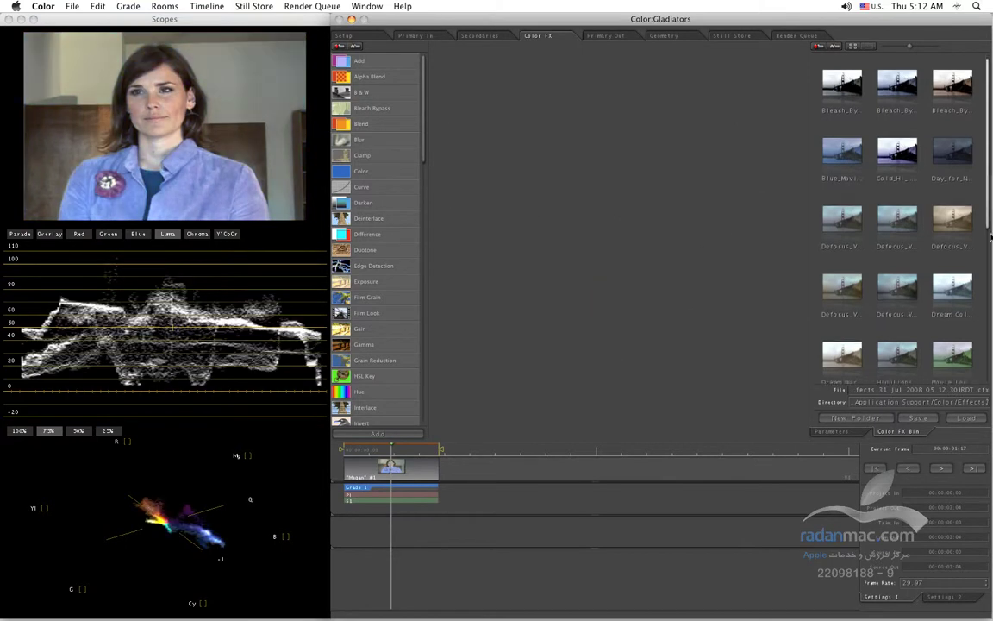
{"action": "scroll", "coordinate": [989, 235], "scroll_direction": "down", "scroll_amount": 5}
{"action": "double_click", "coordinate": [952, 248]}
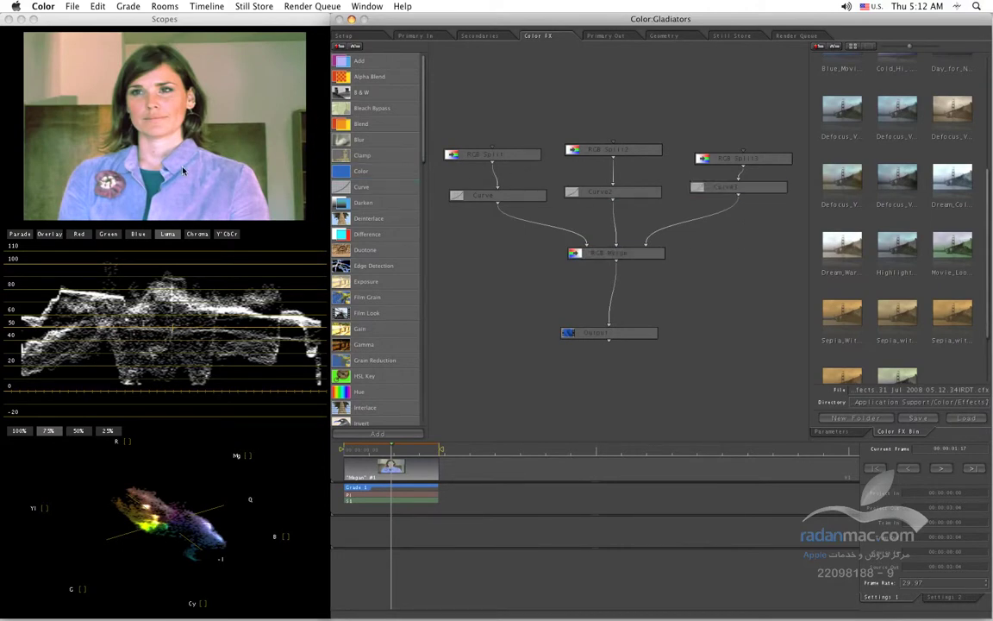
Show the parameters of the Curve node under RGB Split and lower its upper control point slightly
{"action": "left_click_drag", "start_coordinate": [499, 196], "coordinate": [499, 204]}
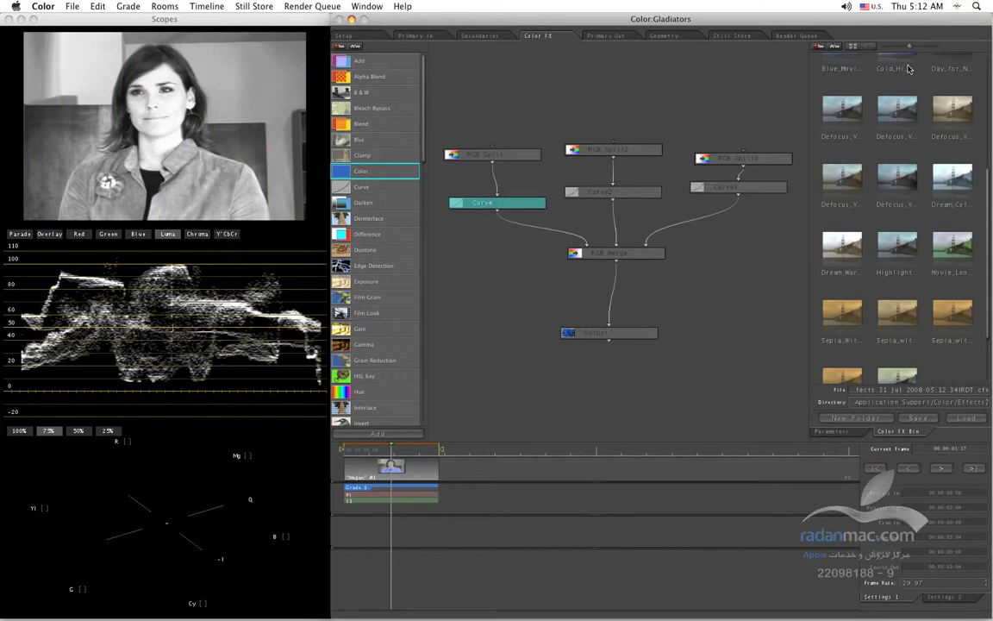
{"action": "left_click", "coordinate": [493, 206]}
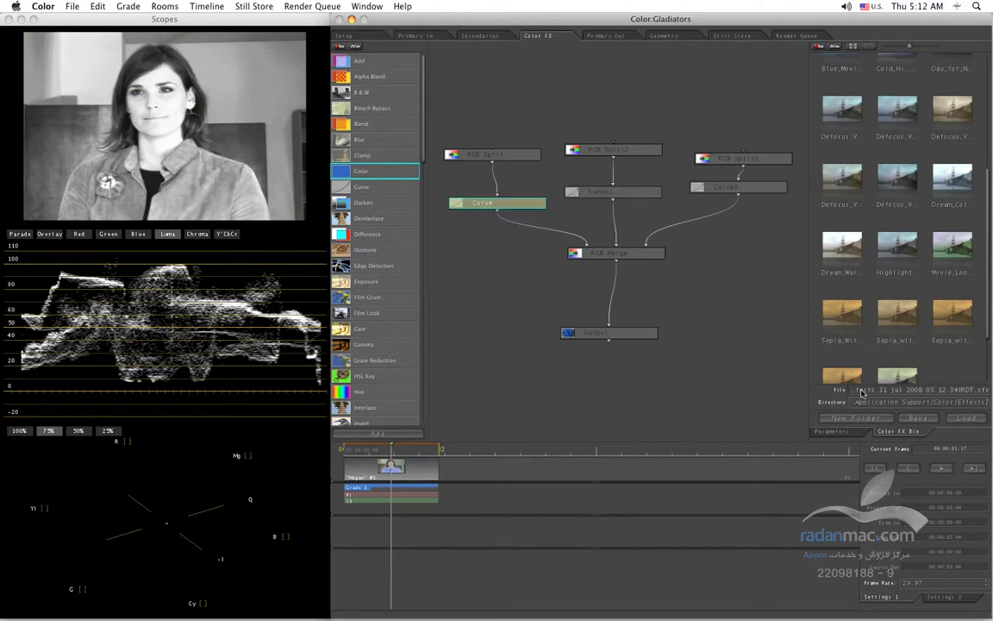
{"action": "left_click", "coordinate": [831, 431]}
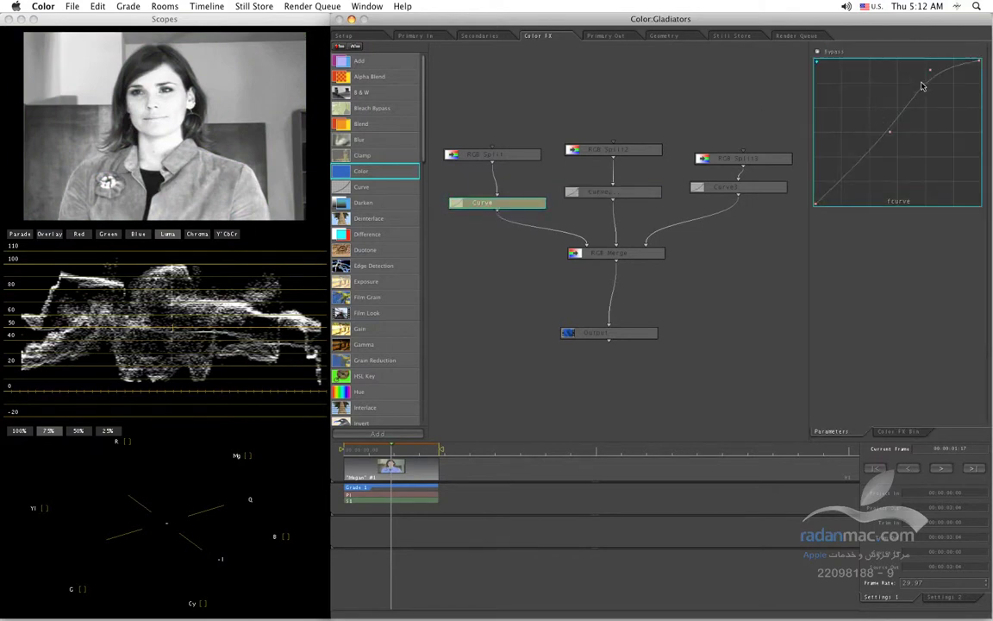
{"action": "left_click_drag", "start_coordinate": [930, 68], "coordinate": [935, 82]}
Shift the Curve2 and Output nodes slightly down and preview the effect at the Output node
{"action": "left_click_drag", "start_coordinate": [576, 191], "coordinate": [576, 199]}
{"action": "left_click_drag", "start_coordinate": [618, 337], "coordinate": [627, 347]}
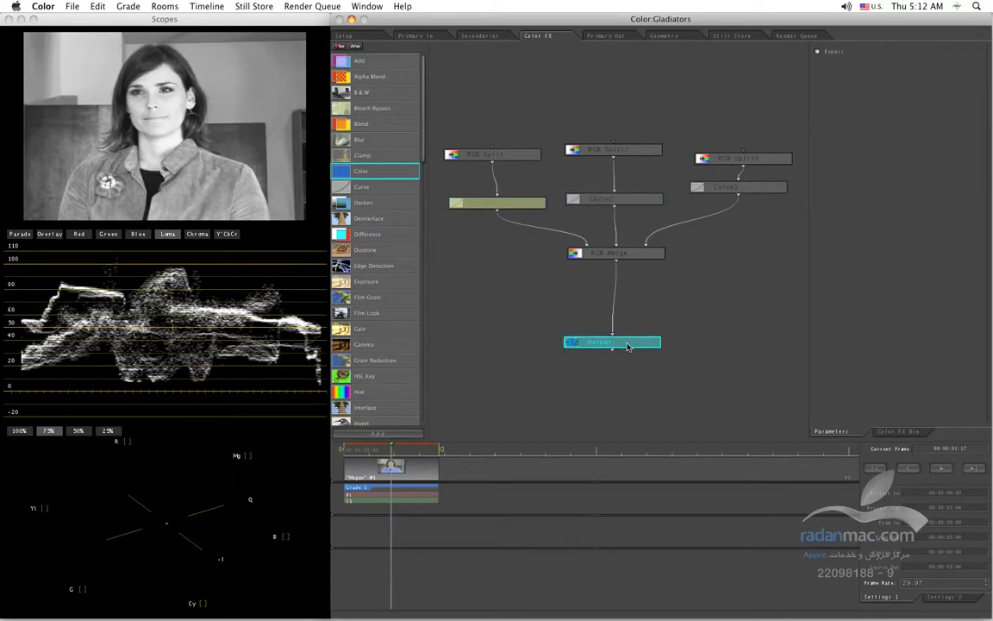
{"action": "double_click", "coordinate": [629, 342]}
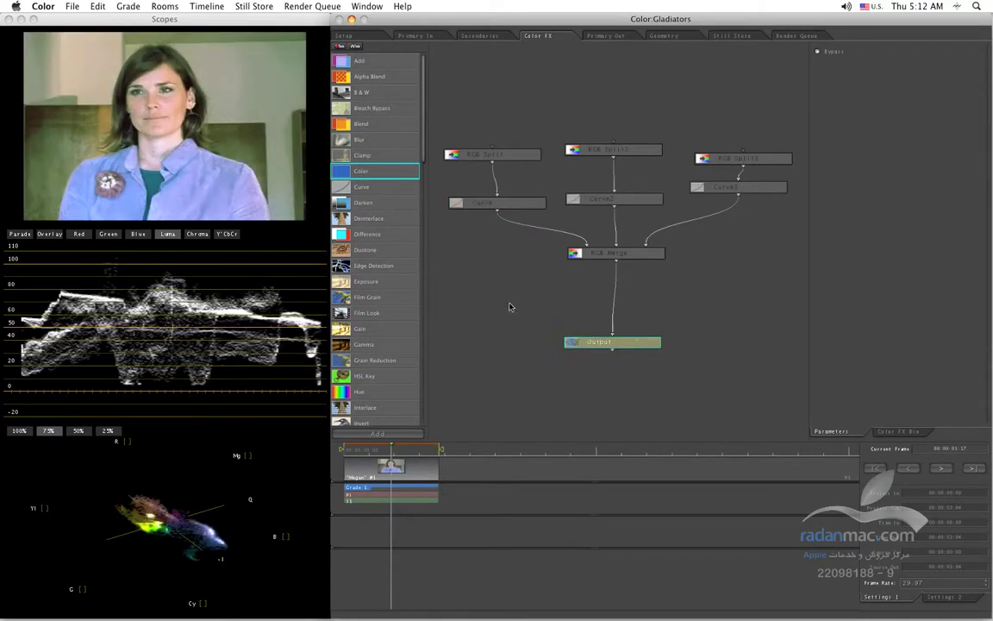
Select all the nodes of the preset's tree, shift them together, and delete them
{"action": "left_click_drag", "start_coordinate": [461, 99], "coordinate": [729, 350]}
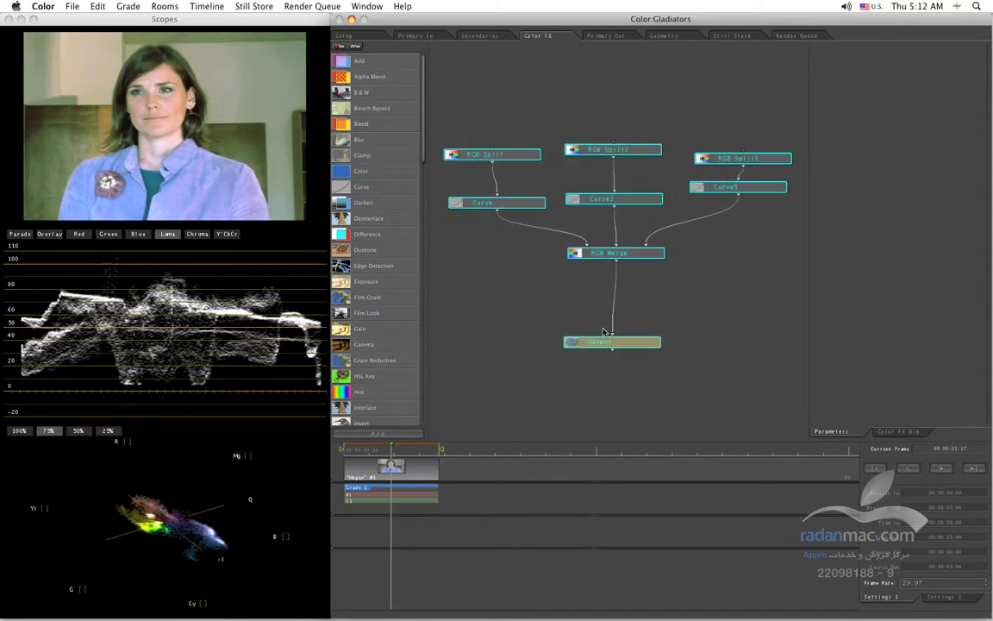
{"action": "left_click_drag", "start_coordinate": [626, 349], "coordinate": [632, 336]}
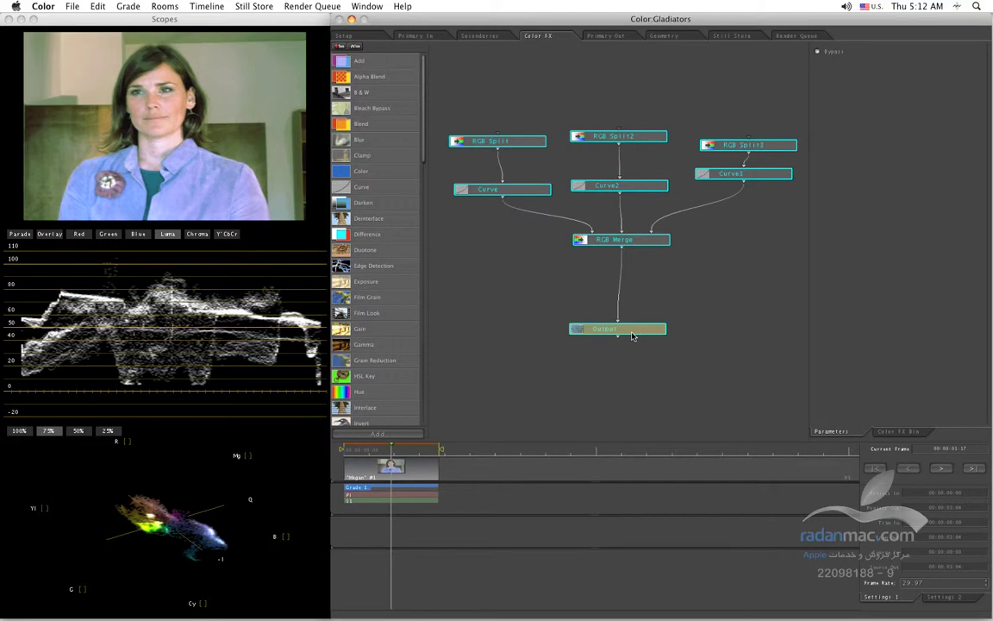
{"action": "key", "text": "Delete"}
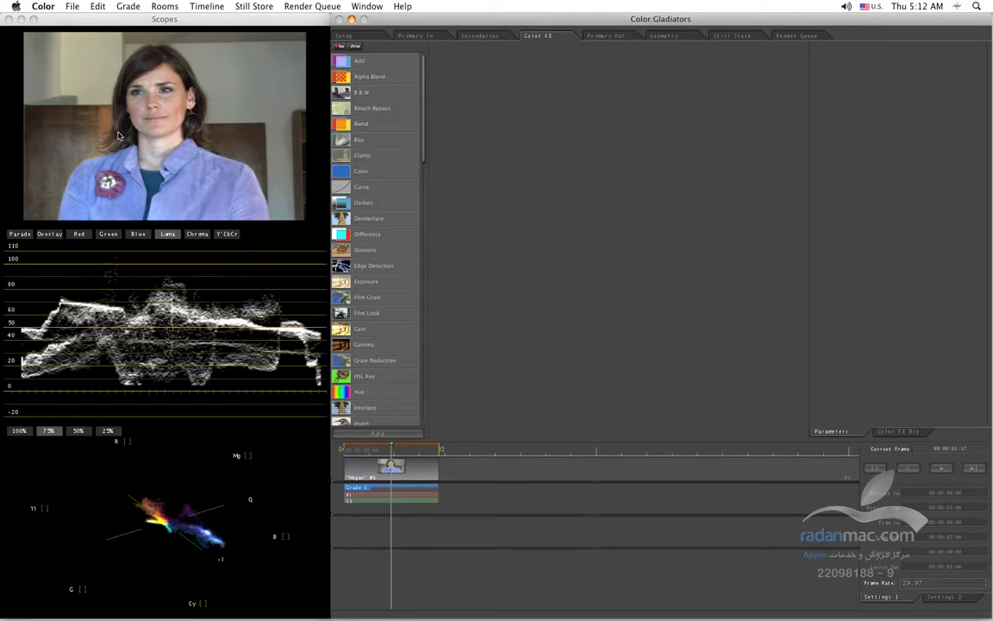
Look through the effects list and go to the Primary In room by way of Secondaries
{"action": "left_click", "coordinate": [371, 108]}
{"action": "scroll", "coordinate": [424, 160], "scroll_direction": "down", "scroll_amount": 2}
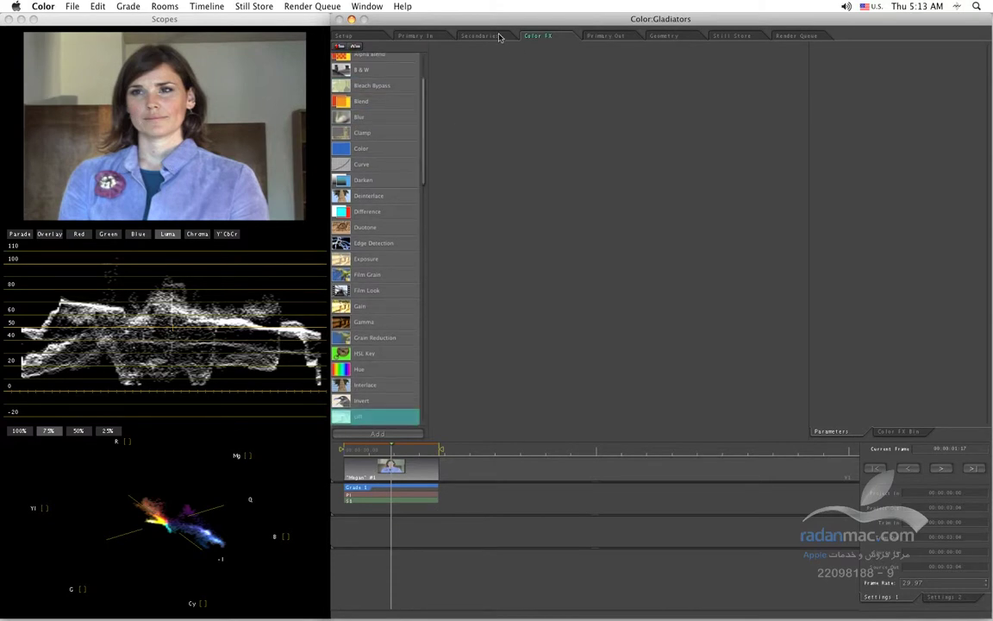
{"action": "left_click", "coordinate": [496, 36]}
{"action": "left_click", "coordinate": [419, 37]}
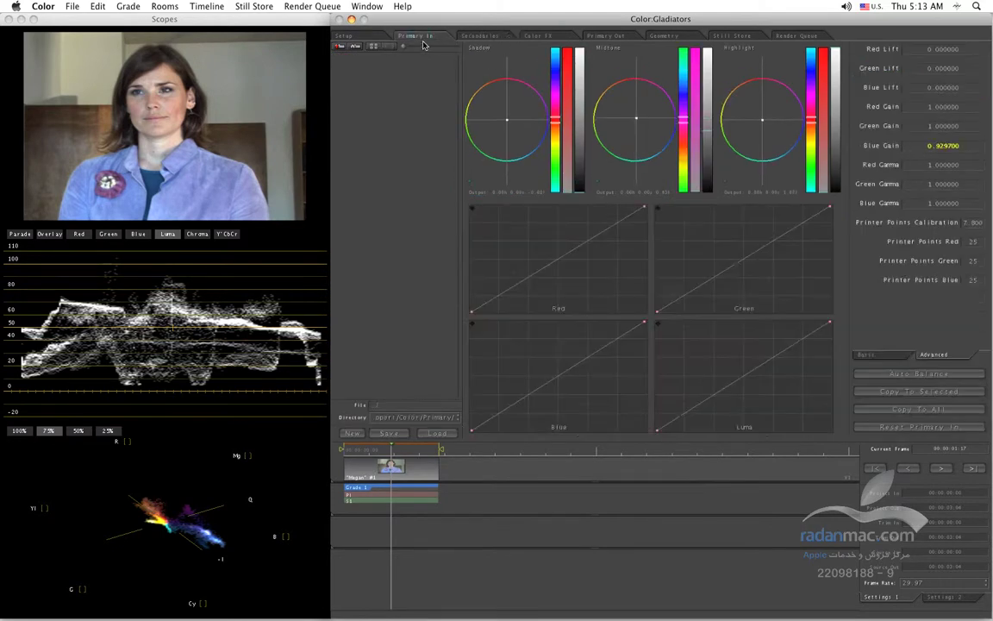
Return to the Color FX room and look through the whole list of effect nodes
{"action": "left_click", "coordinate": [510, 36]}
{"action": "left_click", "coordinate": [537, 36]}
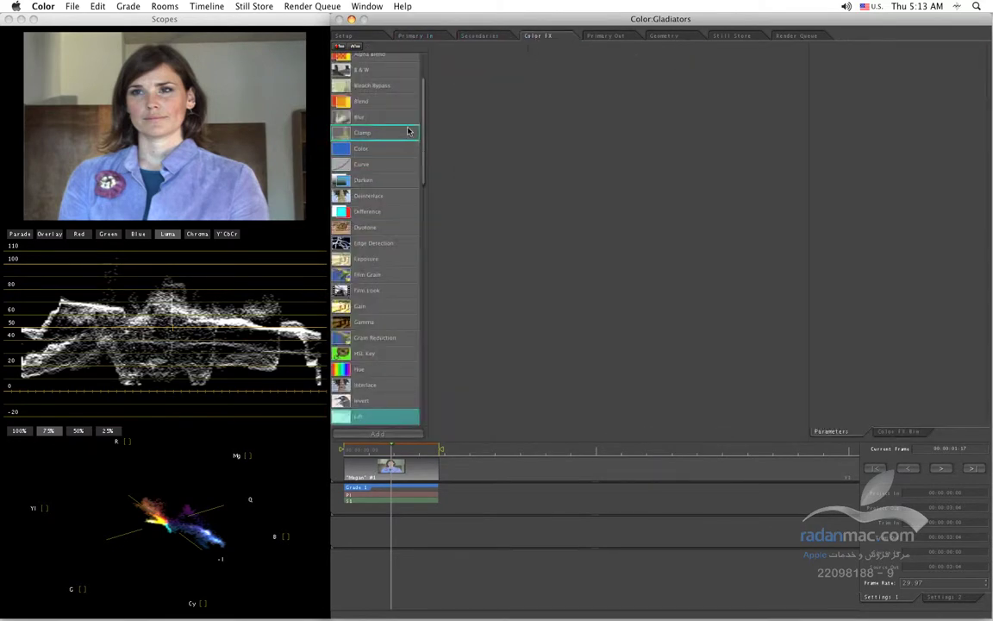
{"action": "left_click_drag", "start_coordinate": [420, 111], "coordinate": [421, 354]}
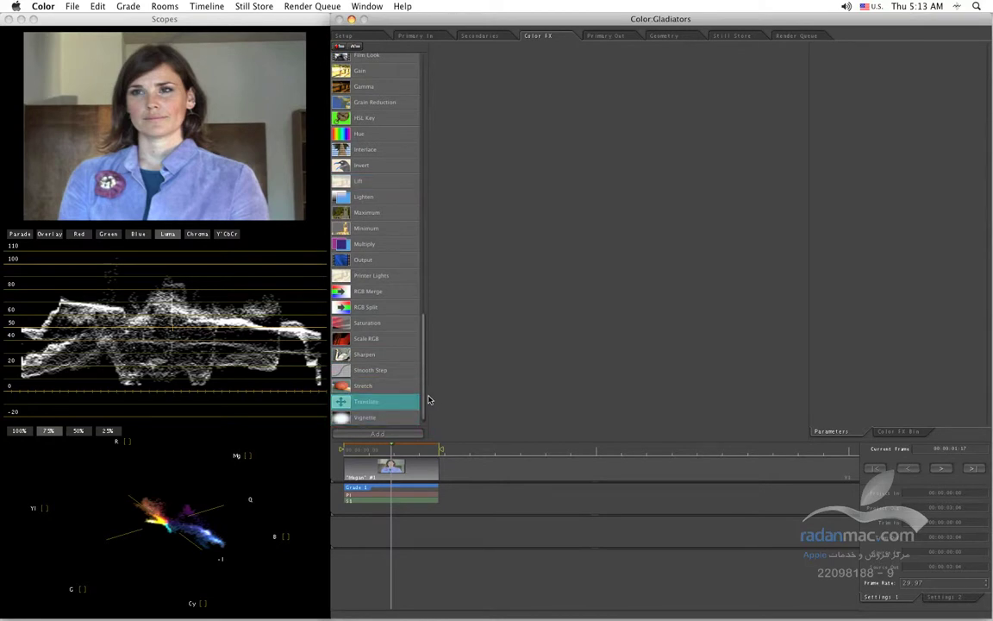
{"action": "left_click_drag", "start_coordinate": [422, 405], "coordinate": [422, 377]}
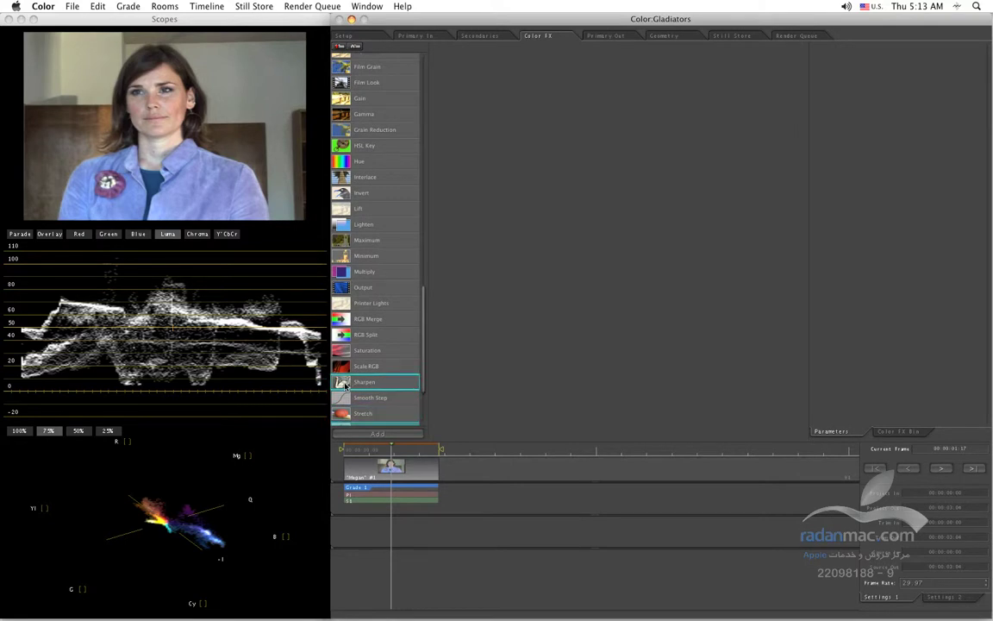
{"action": "scroll", "coordinate": [427, 382], "scroll_direction": "up", "scroll_amount": 1}
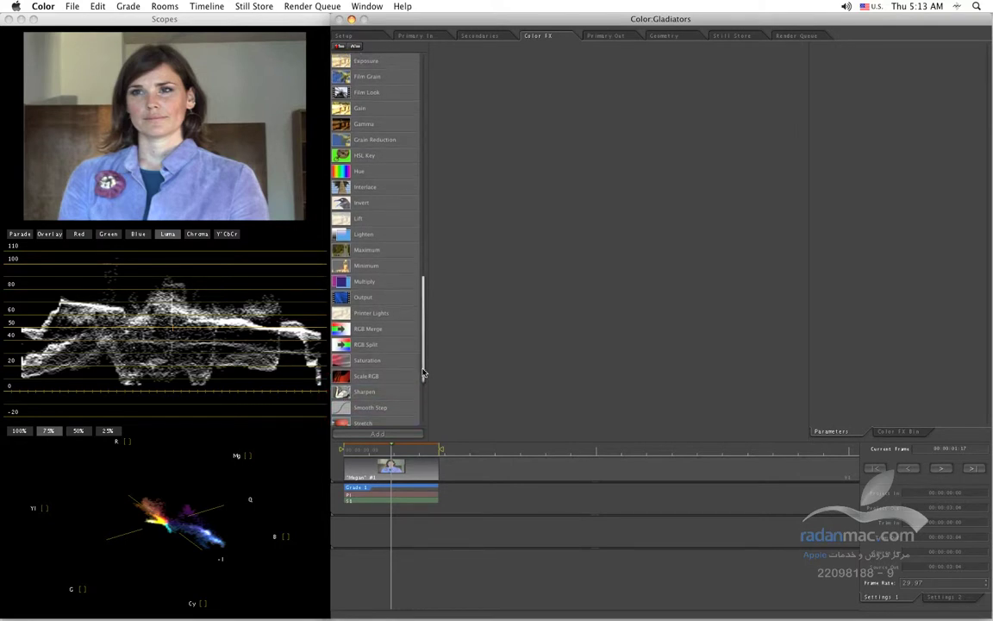
{"action": "left_click", "coordinate": [370, 383]}
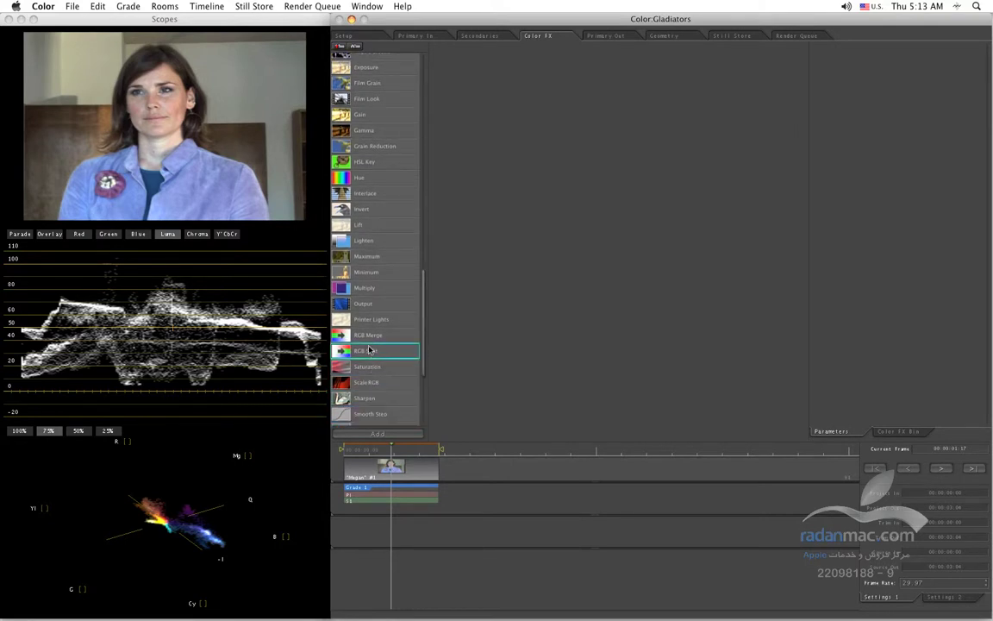
{"action": "left_click_drag", "start_coordinate": [425, 365], "coordinate": [410, 308]}
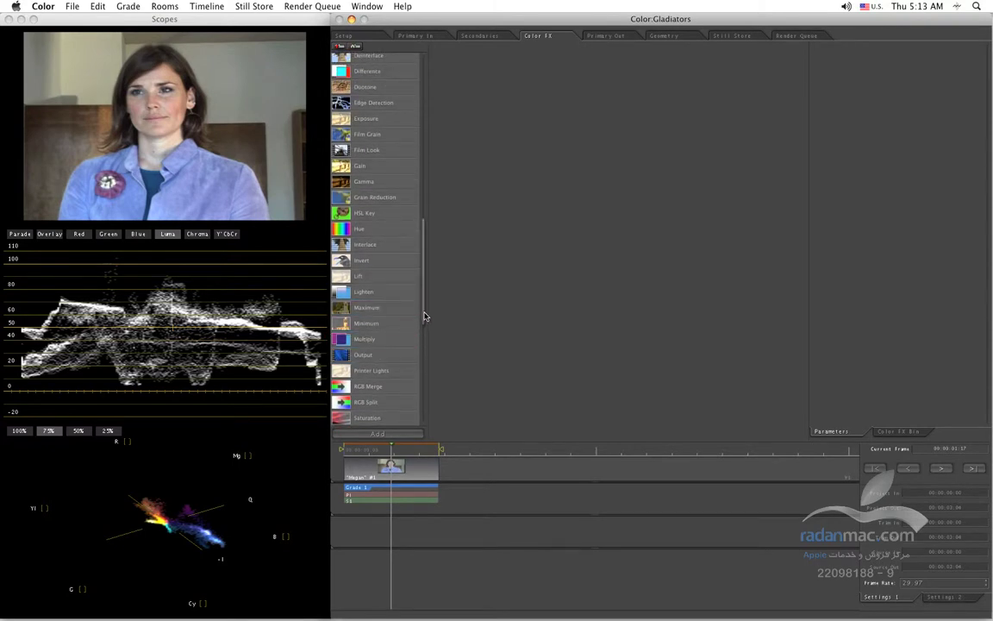
{"action": "scroll", "coordinate": [425, 308], "scroll_direction": "up", "scroll_amount": 3}
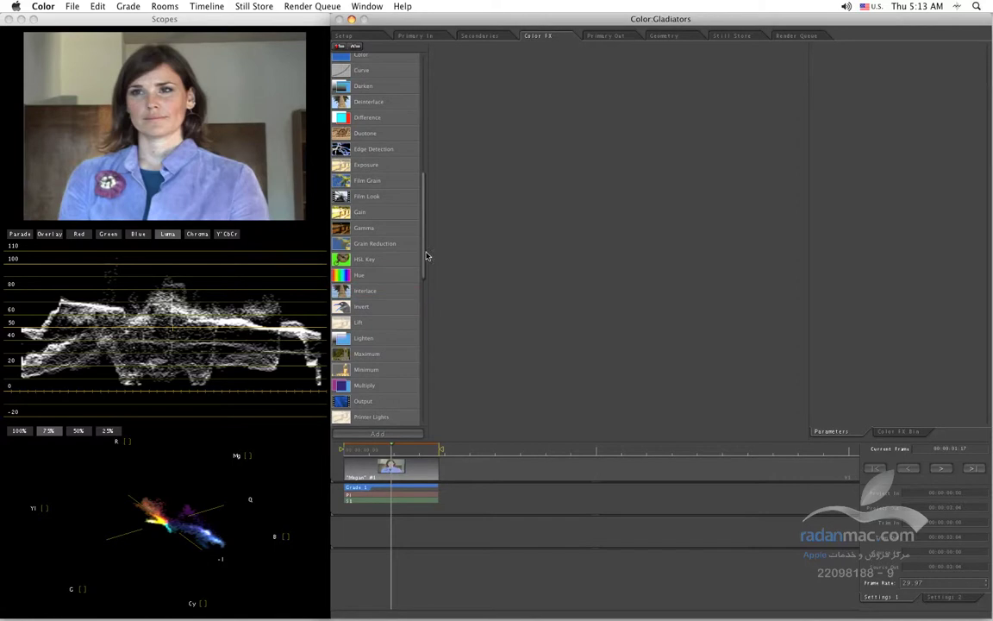
{"action": "left_click_drag", "start_coordinate": [423, 270], "coordinate": [399, 148]}
Add an HSL Key node with an Output node below it and an Alpha Blend node just above the Output
{"action": "left_click", "coordinate": [366, 382]}
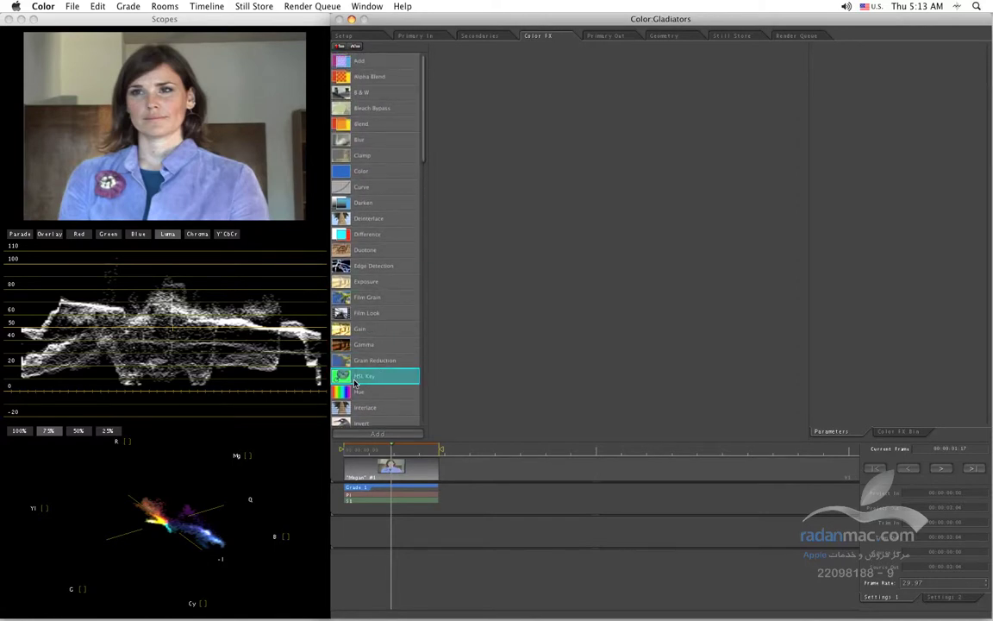
{"action": "left_click_drag", "start_coordinate": [360, 382], "coordinate": [637, 130]}
{"action": "left_click", "coordinate": [670, 99]}
{"action": "left_click_drag", "start_coordinate": [423, 160], "coordinate": [431, 401]}
{"action": "left_click_drag", "start_coordinate": [345, 272], "coordinate": [604, 293]}
{"action": "scroll", "coordinate": [420, 356], "scroll_direction": "up", "scroll_amount": 10}
{"action": "left_click_drag", "start_coordinate": [358, 76], "coordinate": [627, 261]}
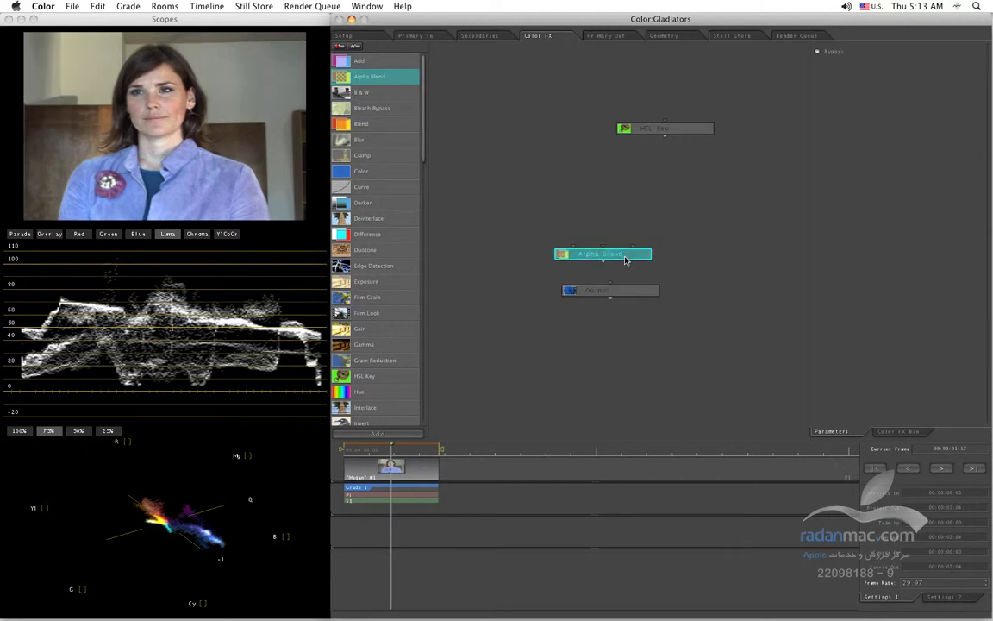
Add two Blur nodes side by side below the HSL Key, and move the Alpha Blend and Output nodes lower
{"action": "left_click_drag", "start_coordinate": [359, 140], "coordinate": [646, 194]}
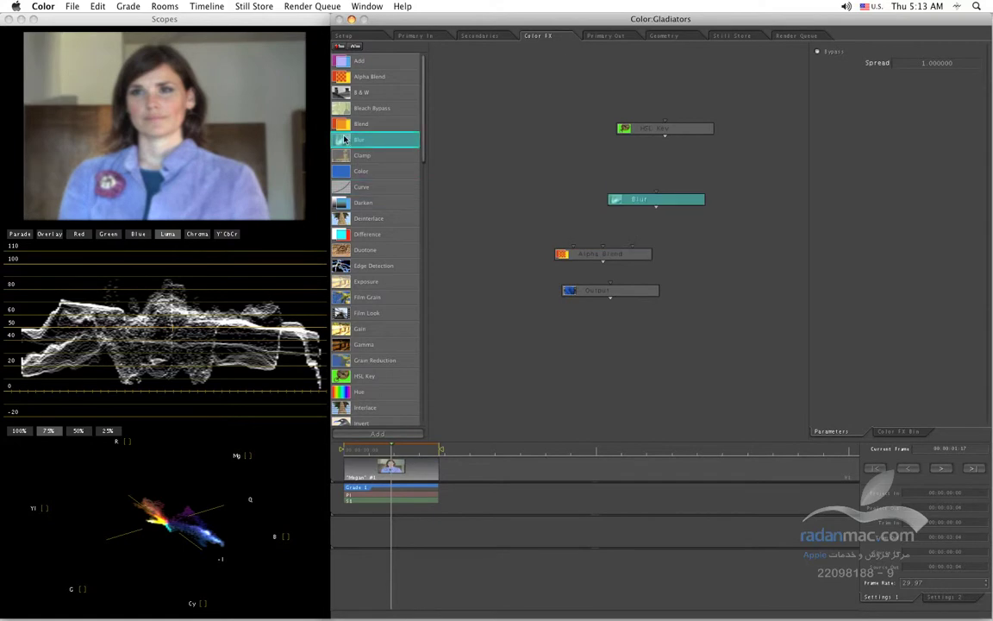
{"action": "left_click_drag", "start_coordinate": [342, 142], "coordinate": [522, 204]}
{"action": "left_click_drag", "start_coordinate": [594, 254], "coordinate": [606, 256]}
{"action": "left_click_drag", "start_coordinate": [641, 293], "coordinate": [641, 316]}
{"action": "left_click_drag", "start_coordinate": [634, 258], "coordinate": [634, 272]}
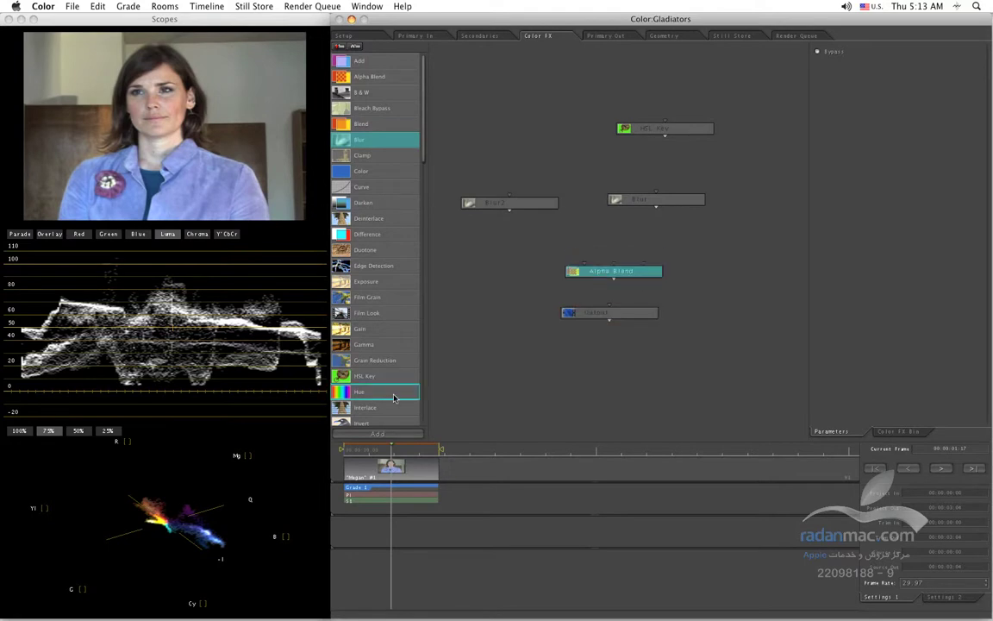
Add an Invert node below the first Blur and space the Output, Alpha Blend and Invert nodes further down
{"action": "left_click_drag", "start_coordinate": [423, 155], "coordinate": [435, 348]}
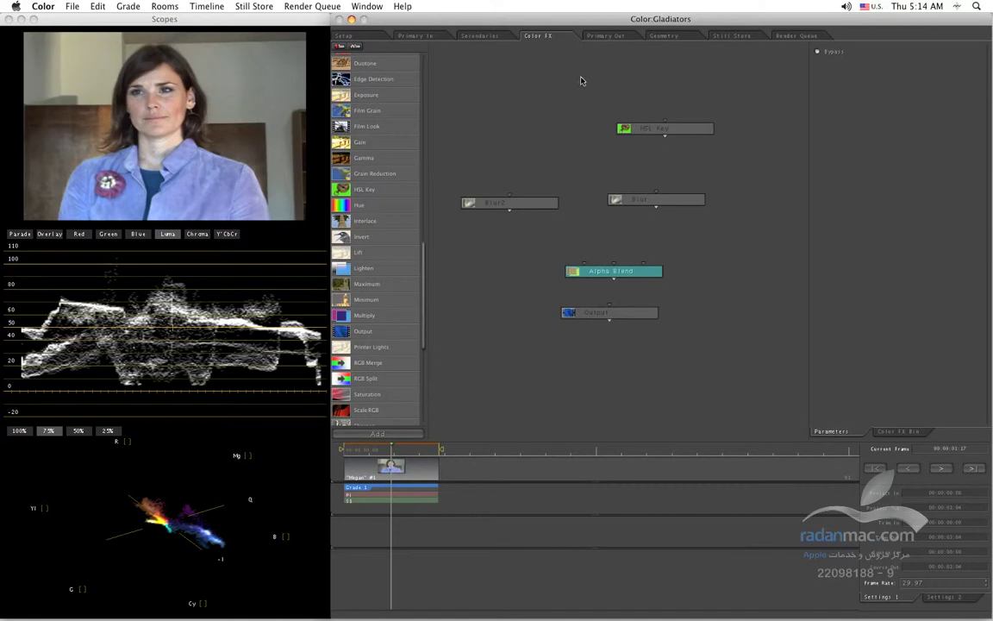
{"action": "left_click", "coordinate": [473, 205]}
{"action": "left_click", "coordinate": [475, 178]}
{"action": "left_click_drag", "start_coordinate": [362, 236], "coordinate": [646, 239]}
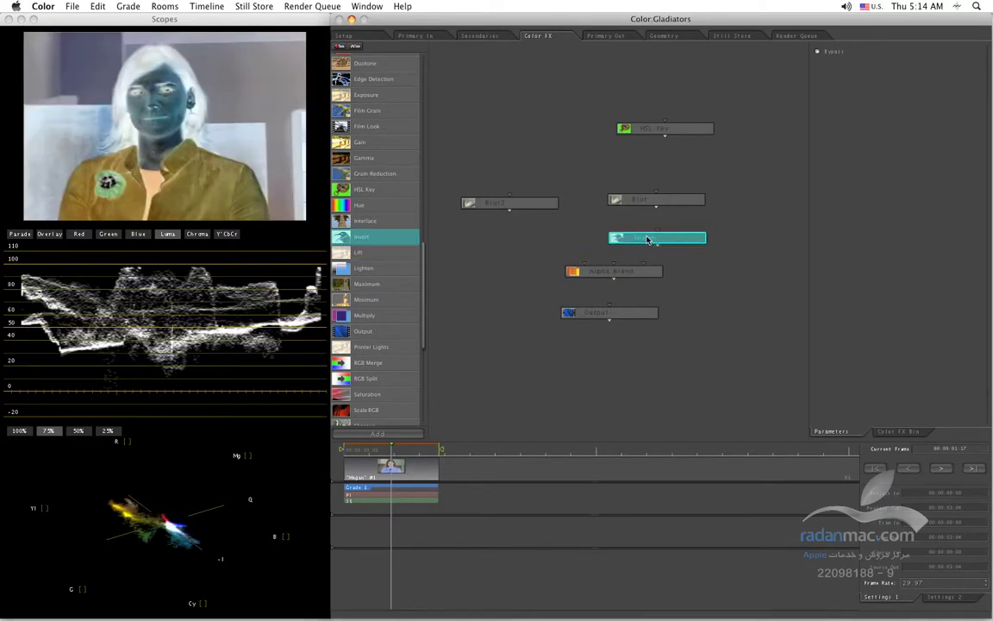
{"action": "left_click_drag", "start_coordinate": [617, 314], "coordinate": [607, 330]}
{"action": "left_click_drag", "start_coordinate": [634, 274], "coordinate": [617, 295]}
{"action": "left_click_drag", "start_coordinate": [661, 240], "coordinate": [664, 260]}
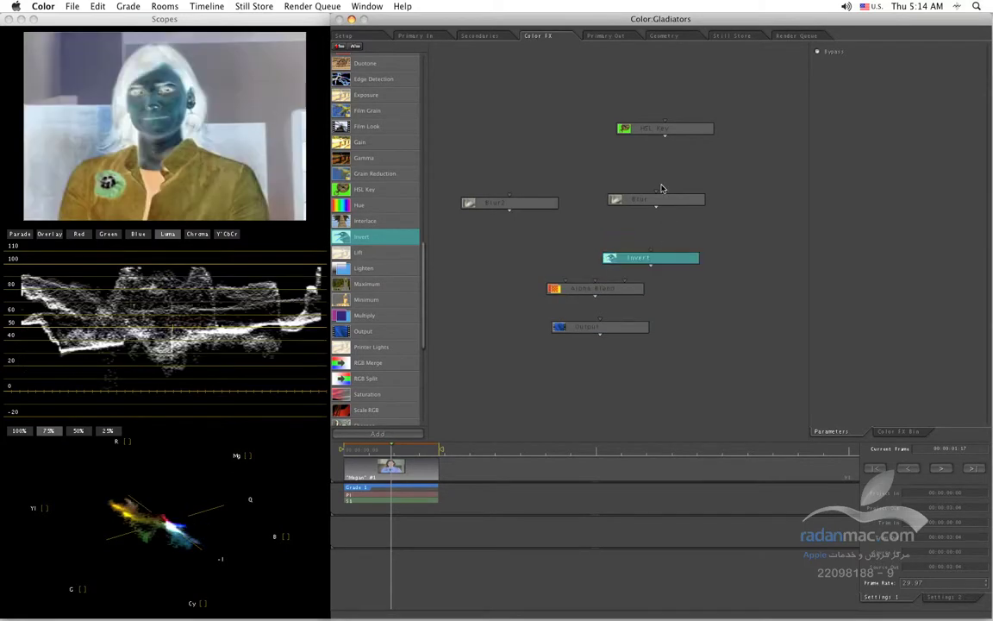
Show the HSL Key node's parameters and compare them with the keyer in the Secondaries room before returning to Color FX
{"action": "left_click", "coordinate": [664, 128]}
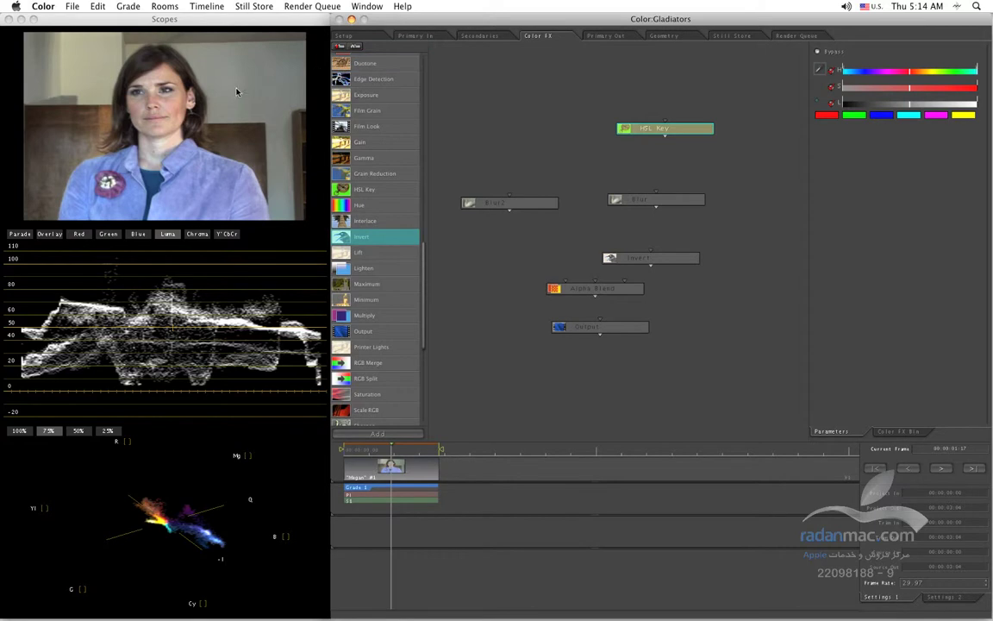
{"action": "left_click", "coordinate": [476, 36]}
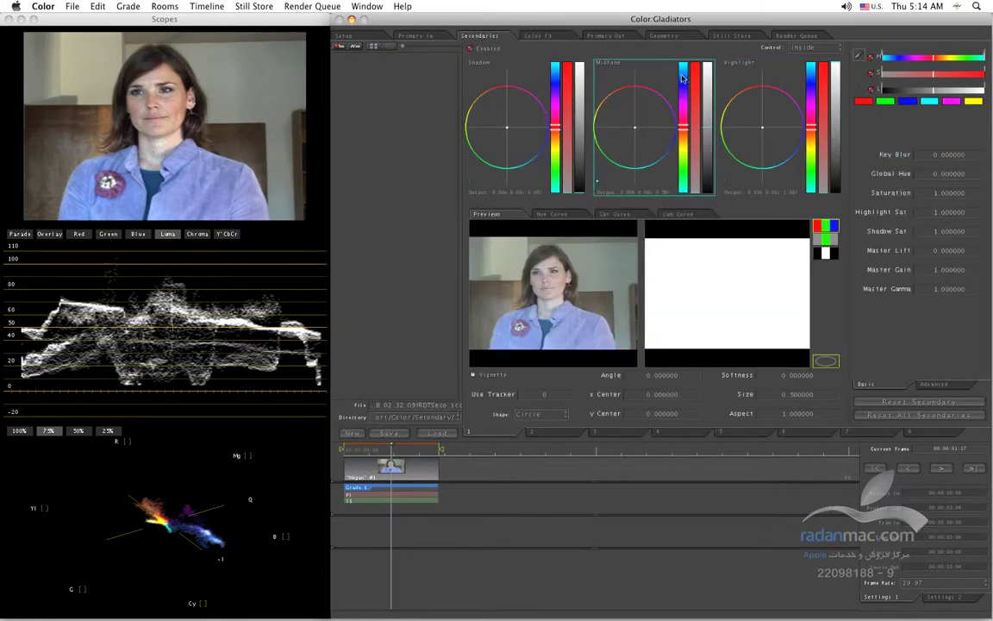
{"action": "left_click", "coordinate": [538, 36]}
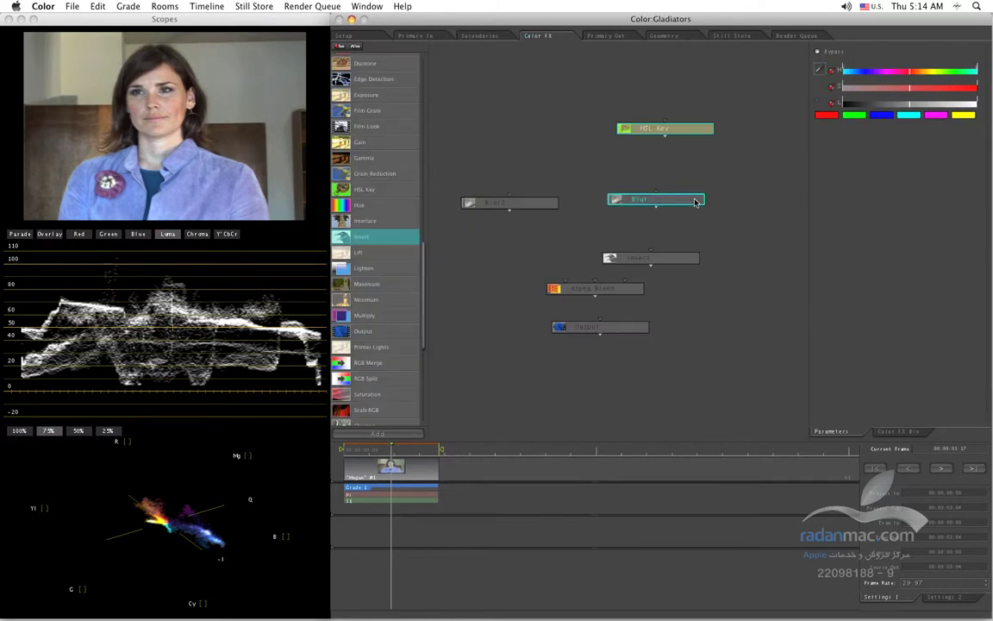
Sample the skin tone on the woman's face for the HSL Key node and widen its luminance and saturation ranges
{"action": "left_click", "coordinate": [660, 196]}
{"action": "left_click", "coordinate": [664, 129]}
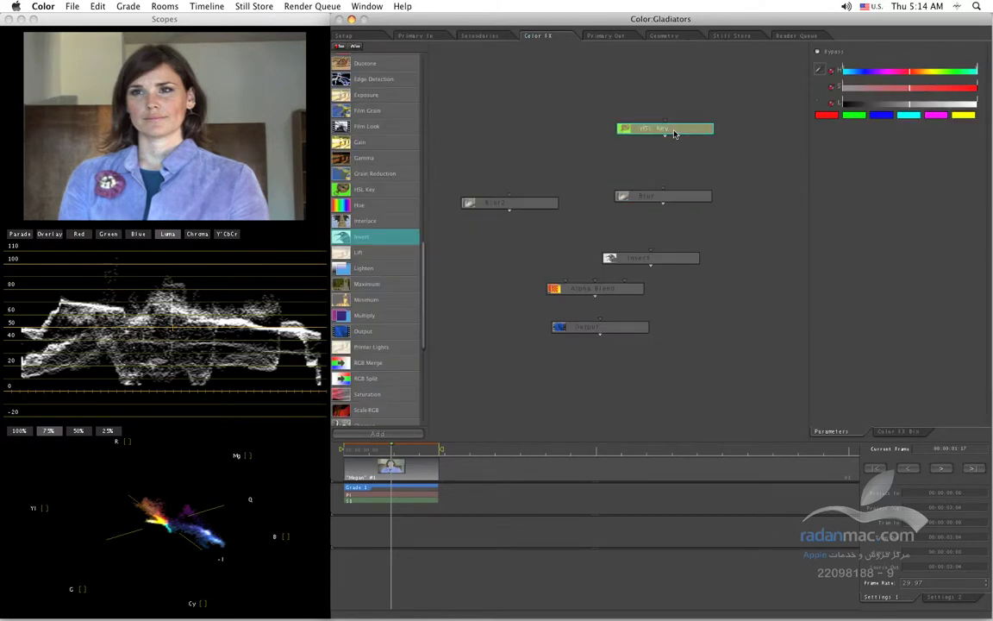
{"action": "left_click", "coordinate": [820, 72]}
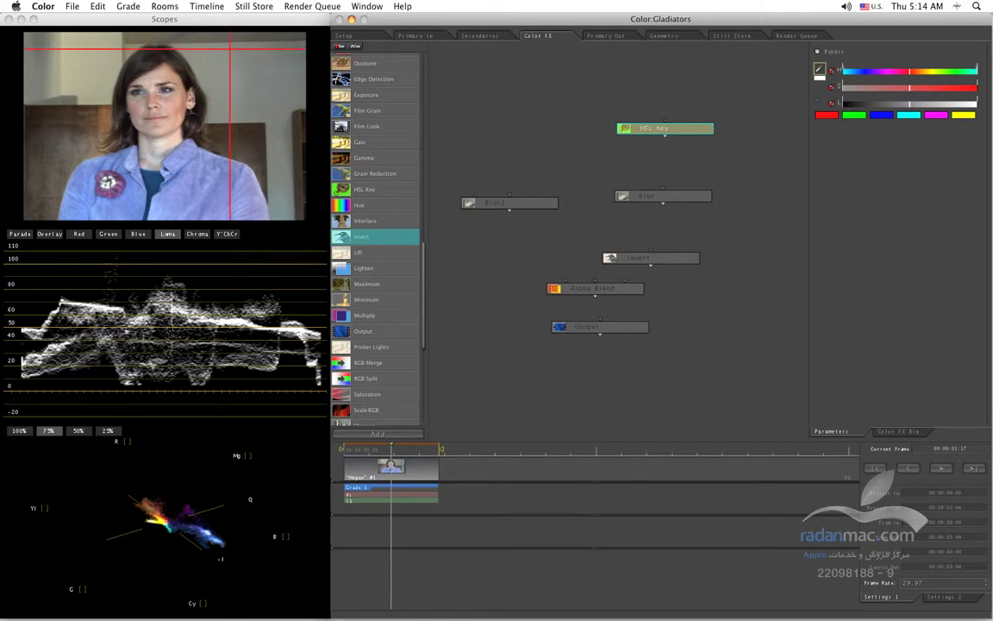
{"action": "left_click", "coordinate": [180, 99]}
{"action": "left_click_drag", "start_coordinate": [176, 105], "coordinate": [177, 99]}
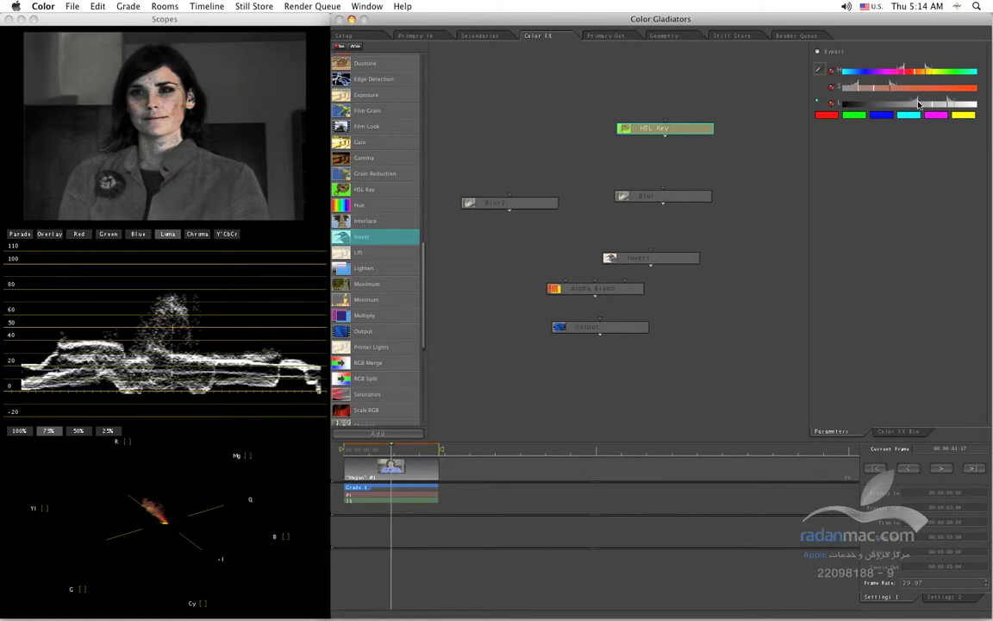
{"action": "left_click_drag", "start_coordinate": [918, 104], "coordinate": [910, 105]}
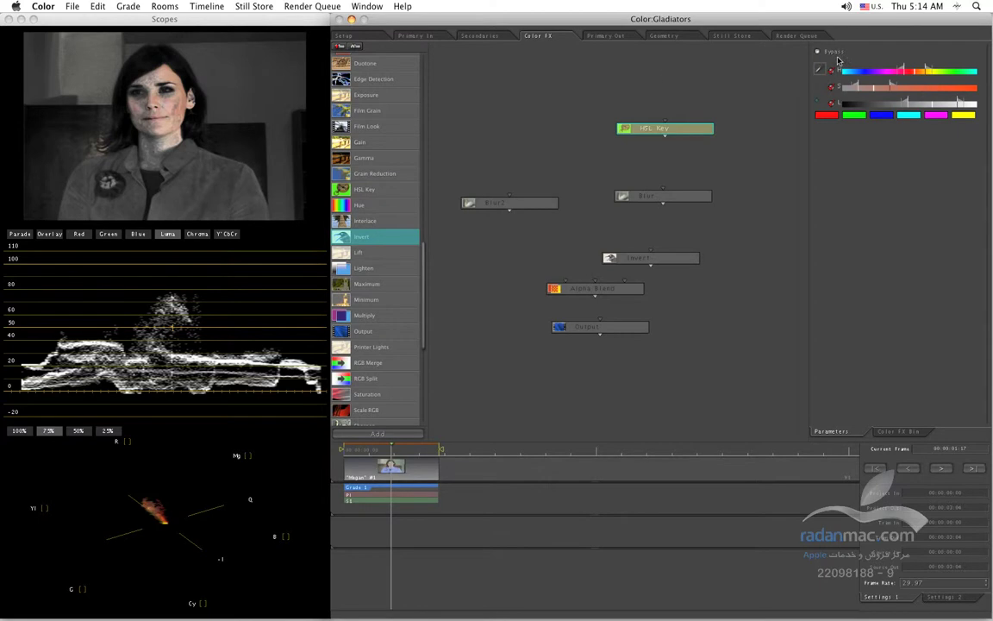
{"action": "left_click_drag", "start_coordinate": [892, 87], "coordinate": [904, 85]}
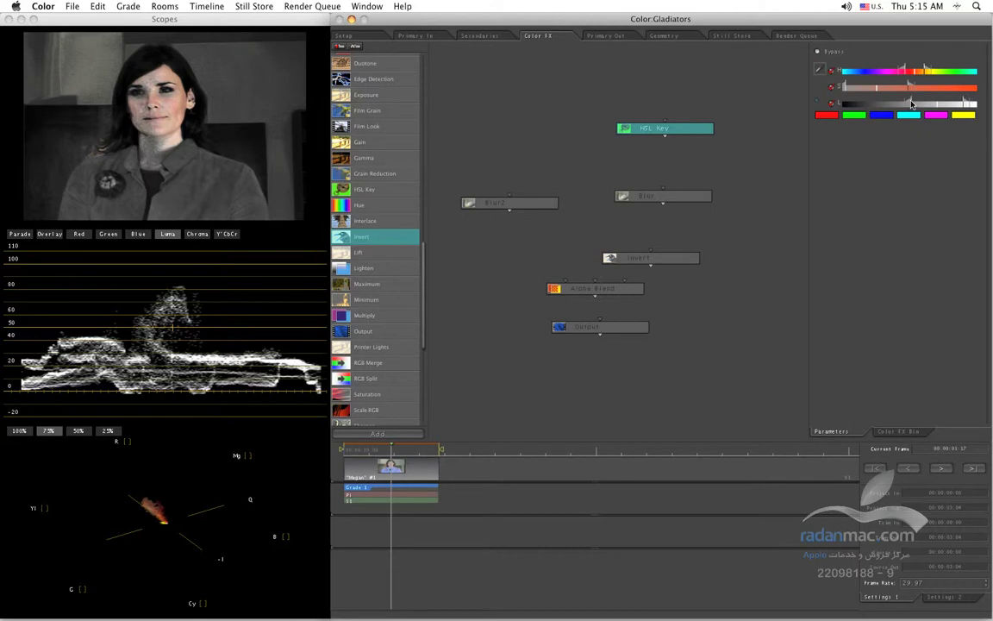
Connect the HSL Key node's output to the Blur node's input and place the Blur node underneath it
{"action": "left_click_drag", "start_coordinate": [652, 158], "coordinate": [691, 183]}
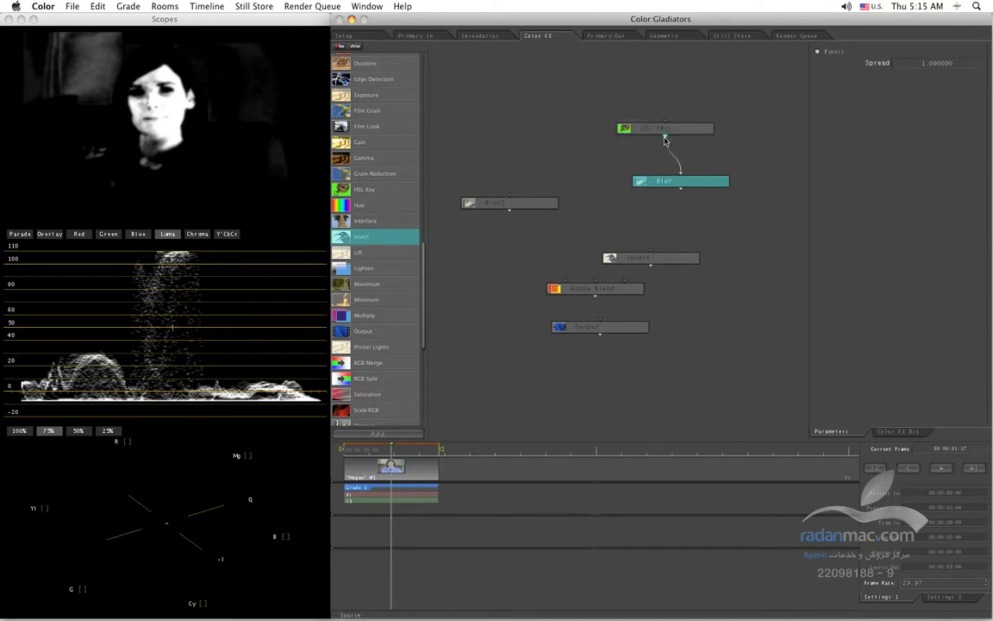
{"action": "left_click_drag", "start_coordinate": [681, 181], "coordinate": [673, 190]}
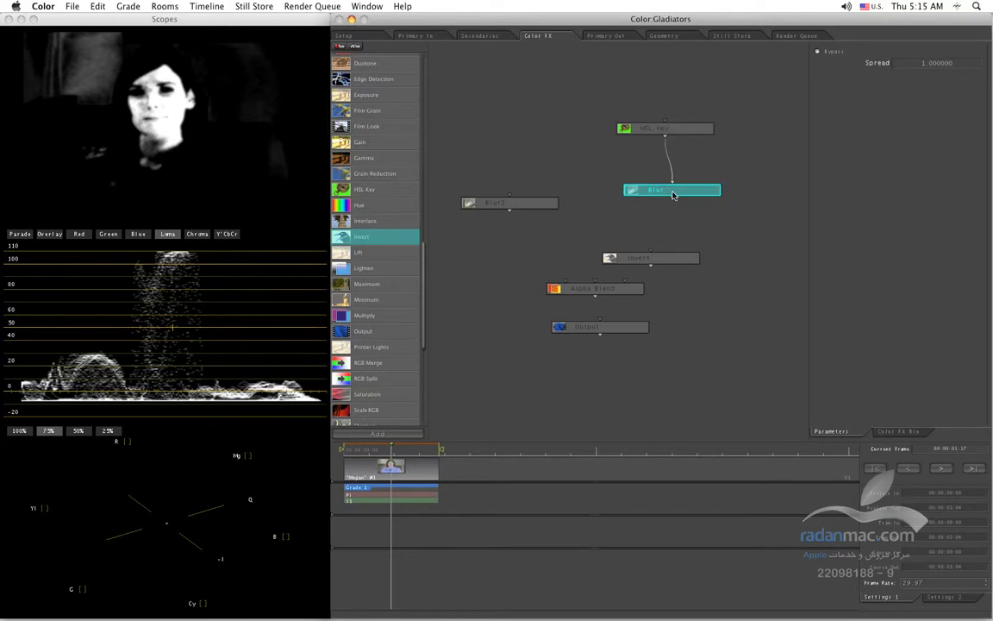
{"action": "left_click_drag", "start_coordinate": [680, 190], "coordinate": [677, 192]}
Set the Spread of the Blur node under the HSL Key to 0.2
{"action": "left_click", "coordinate": [918, 65]}
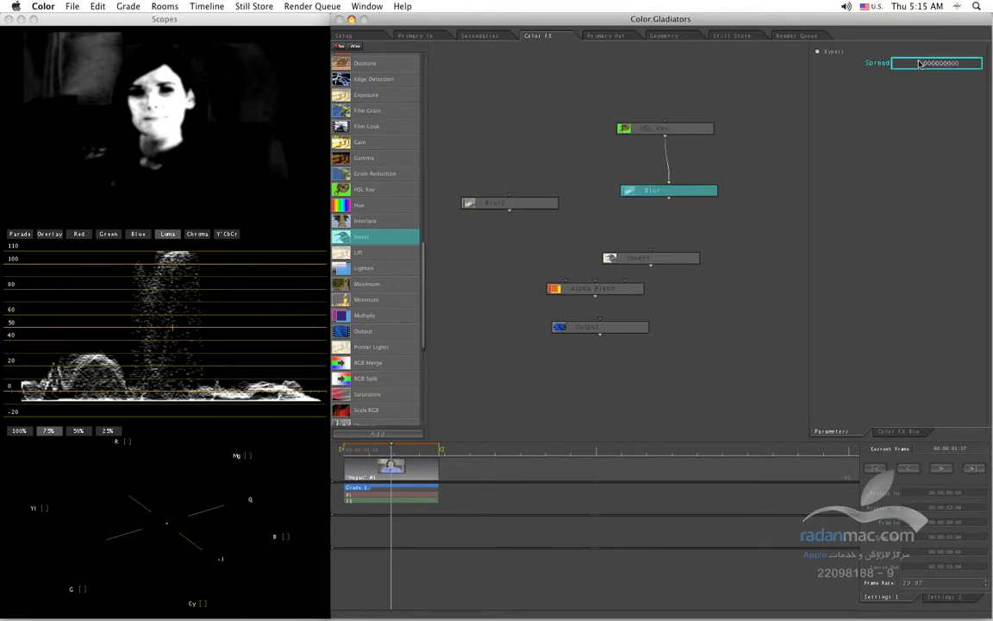
{"action": "triple_click", "coordinate": [944, 65]}
{"action": "type", "text": "0.2"}
{"action": "key", "text": "Return"}
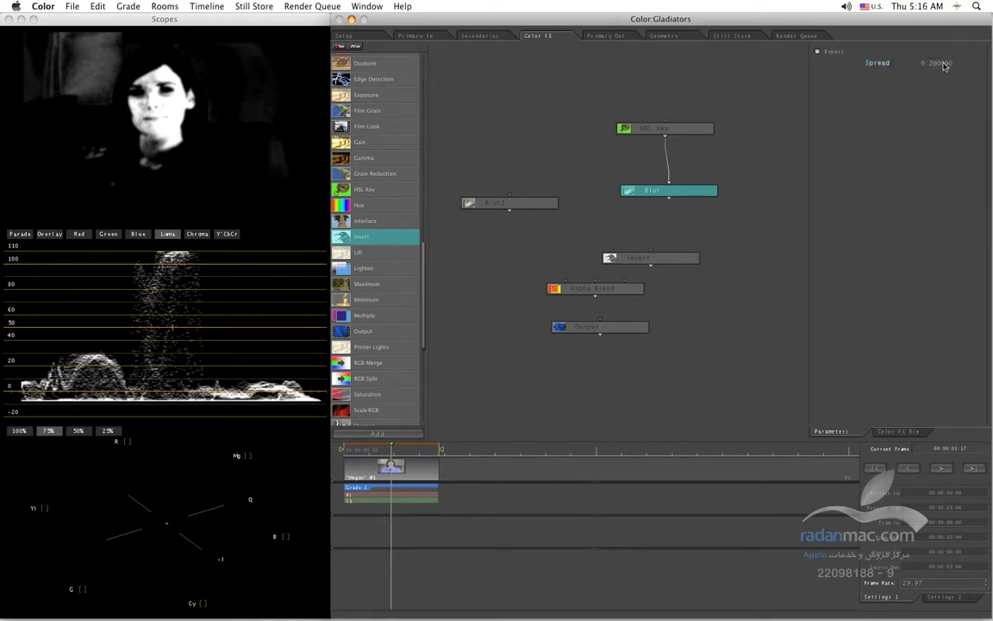
Raise the Spread of the Blur node under the HSL Key to 0.4
{"action": "double_click", "coordinate": [944, 65]}
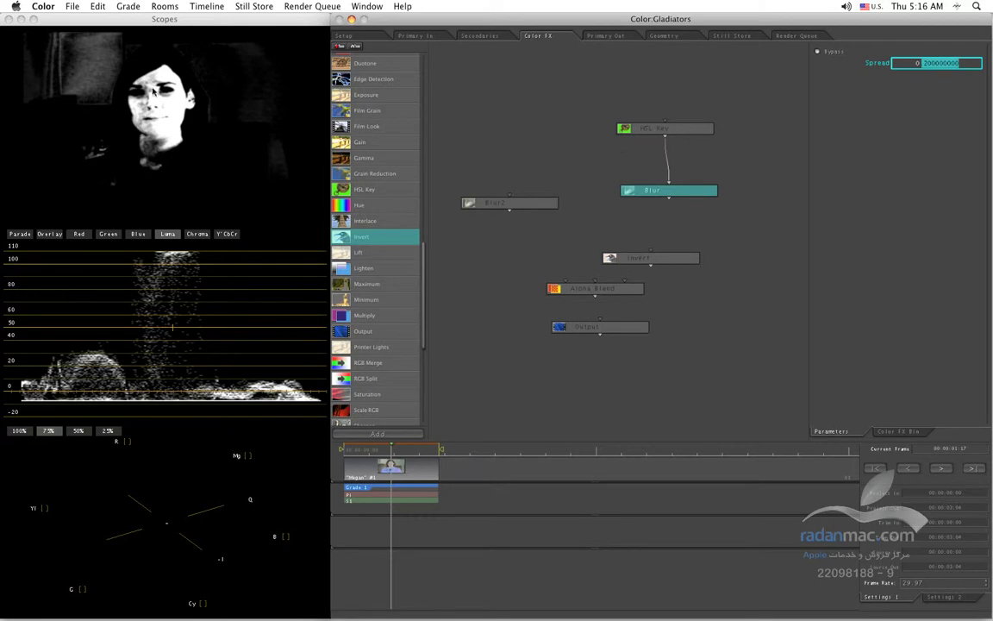
{"action": "left_click", "coordinate": [935, 64]}
{"action": "double_click", "coordinate": [936, 65]}
{"action": "type", "text": ".4"}
{"action": "key", "text": "Return"}
Lower the Blur node and keep it previewed while refining the HSL Key's luminance, hue and saturation ranges
{"action": "left_click", "coordinate": [637, 129]}
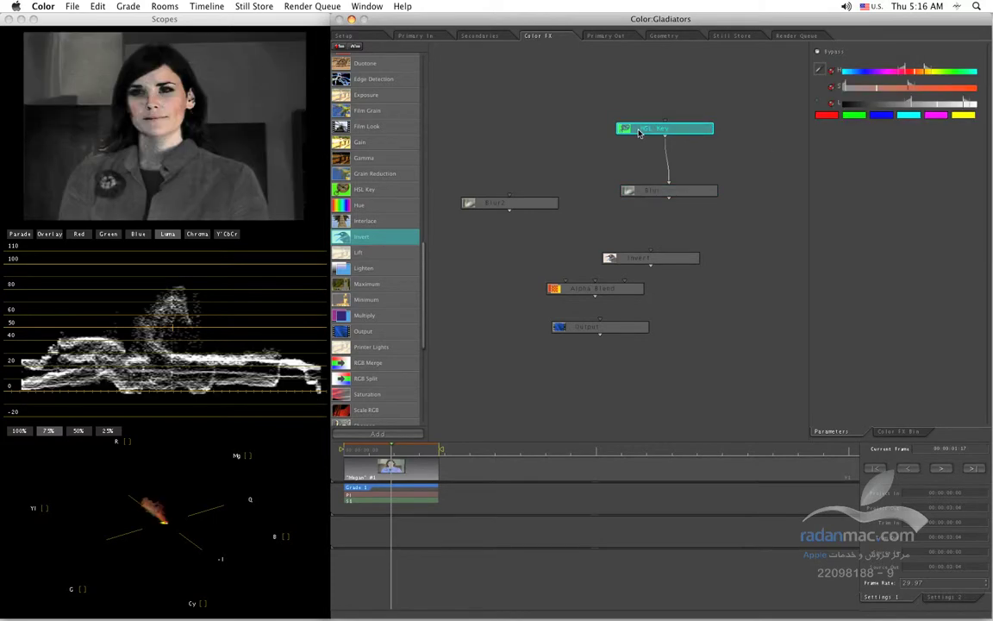
{"action": "left_click_drag", "start_coordinate": [698, 194], "coordinate": [645, 220]}
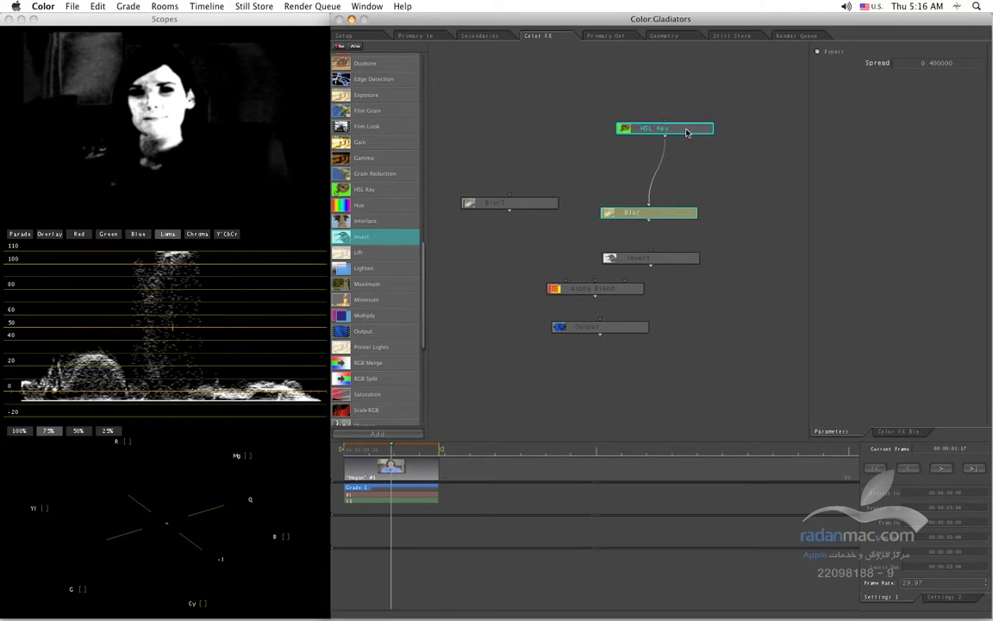
{"action": "left_click", "coordinate": [687, 130]}
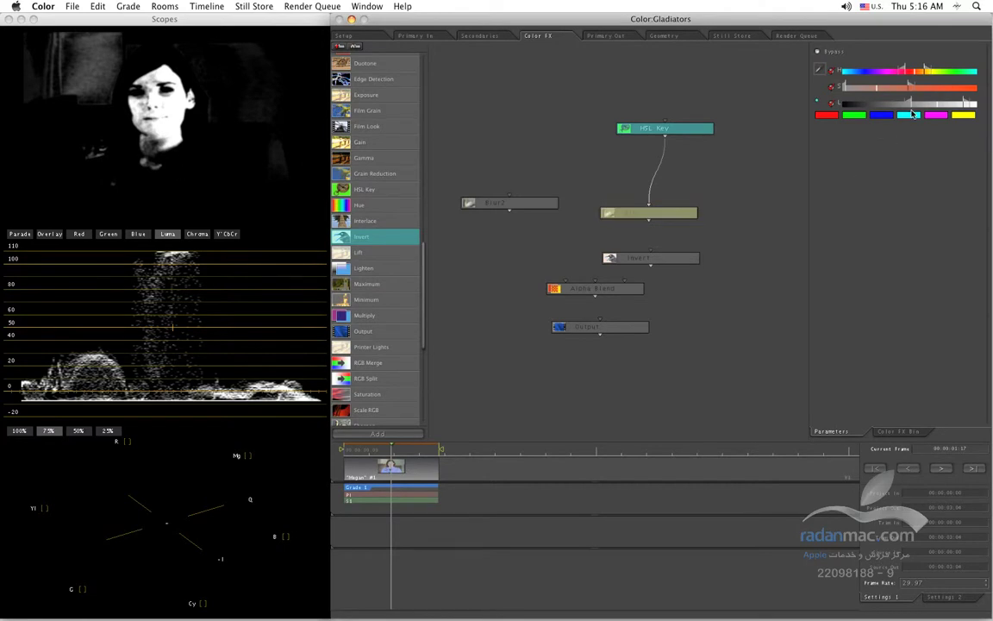
{"action": "left_click_drag", "start_coordinate": [910, 104], "coordinate": [922, 105]}
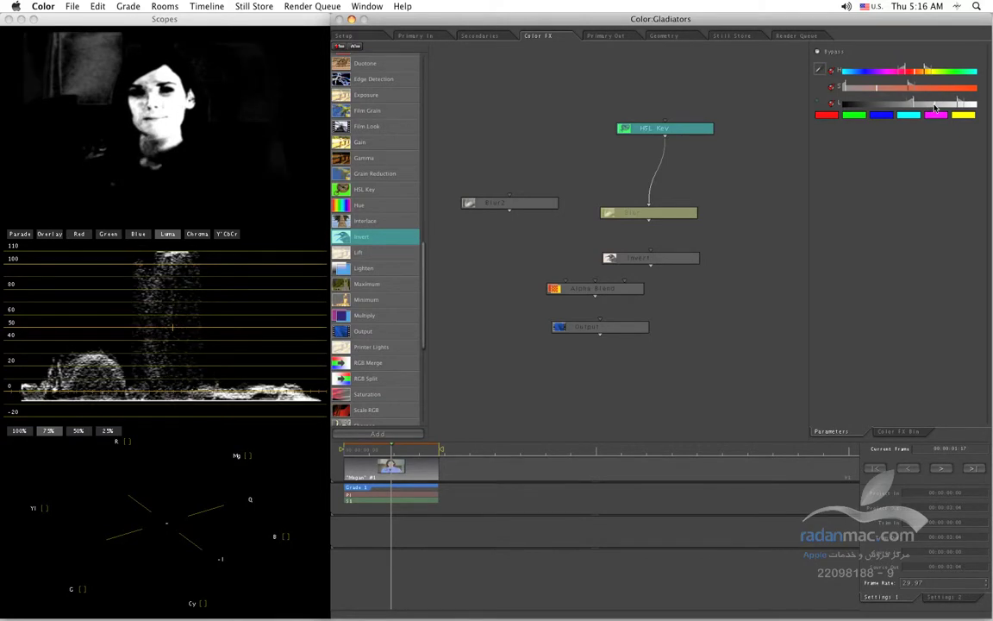
{"action": "left_click_drag", "start_coordinate": [929, 70], "coordinate": [927, 71]}
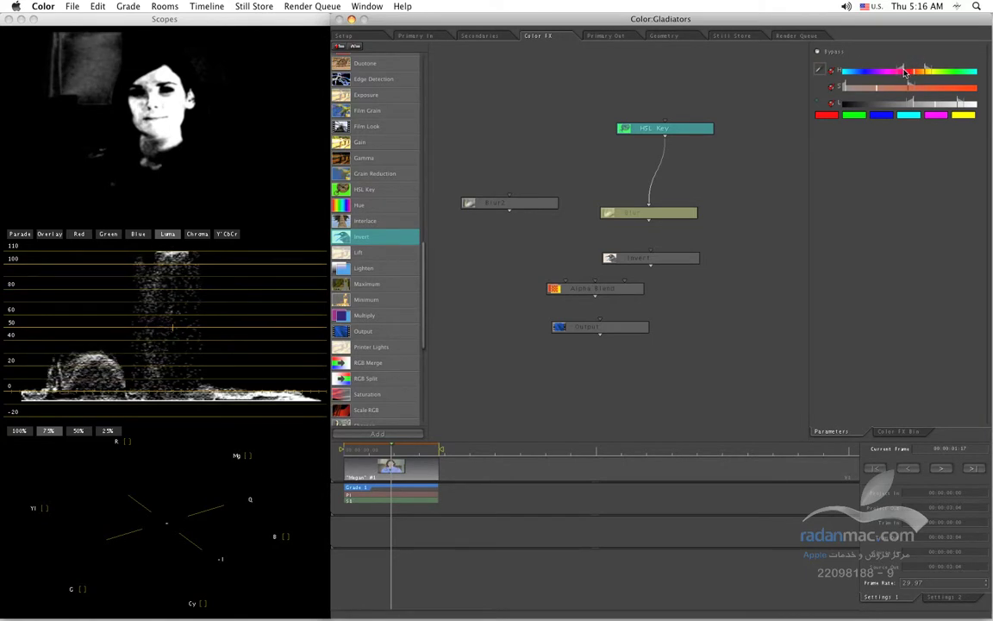
{"action": "left_click_drag", "start_coordinate": [906, 68], "coordinate": [886, 90]}
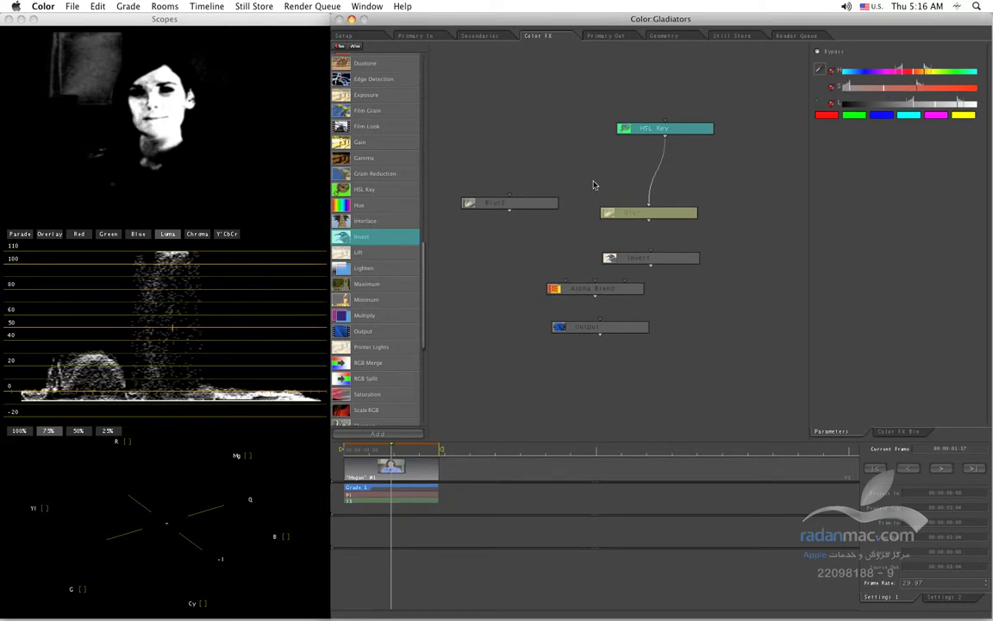
Rearrange the HSL Key, Blur and Invert nodes so they are spaced out above the Alpha Blend node
{"action": "left_click_drag", "start_coordinate": [642, 212], "coordinate": [669, 199]}
{"action": "left_click_drag", "start_coordinate": [660, 128], "coordinate": [695, 130]}
{"action": "mouse_move", "coordinate": [660, 264]}
{"action": "left_mouse_down"}
{"action": "mouse_move", "coordinate": [685, 250]}
{"action": "mouse_move", "coordinate": [655, 244]}
{"action": "left_mouse_up"}
{"action": "left_click_drag", "start_coordinate": [665, 204], "coordinate": [680, 197]}
Preview the image at the Invert node and compare it with the matte at the connected Blur node
{"action": "left_click", "coordinate": [589, 198]}
{"action": "left_click", "coordinate": [606, 293]}
{"action": "double_click", "coordinate": [675, 241]}
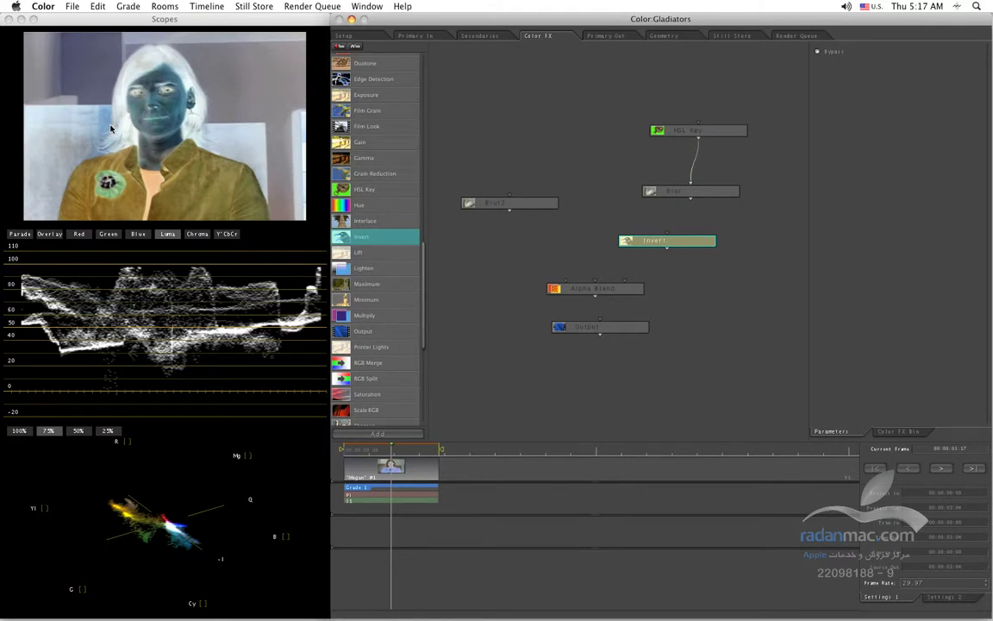
{"action": "double_click", "coordinate": [690, 190]}
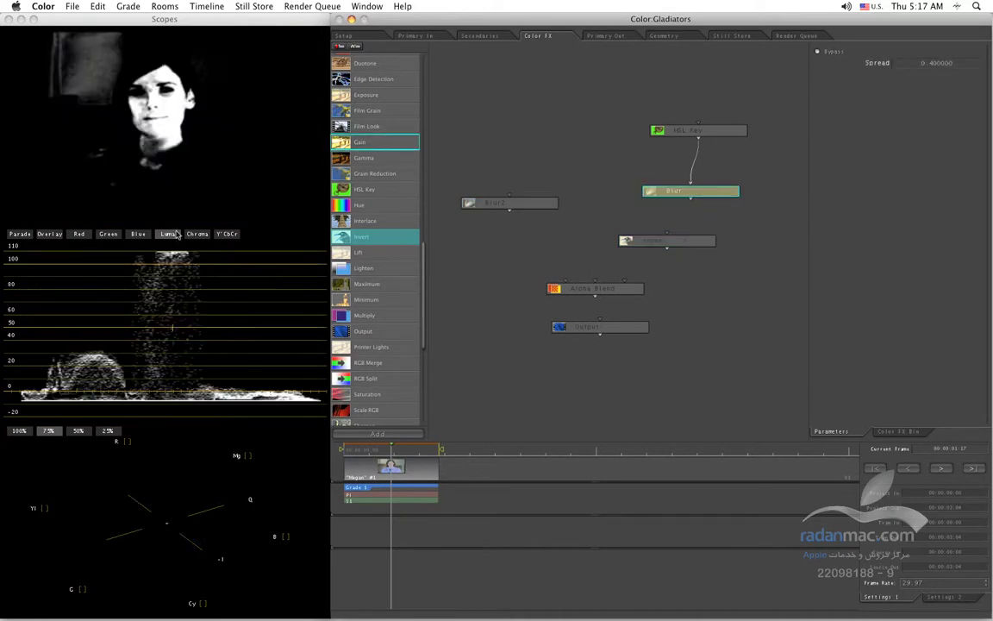
Connect the Blur node's output to the Invert node and preview the inverted matte
{"action": "left_click_drag", "start_coordinate": [689, 197], "coordinate": [668, 240]}
{"action": "left_click_drag", "start_coordinate": [691, 199], "coordinate": [671, 241]}
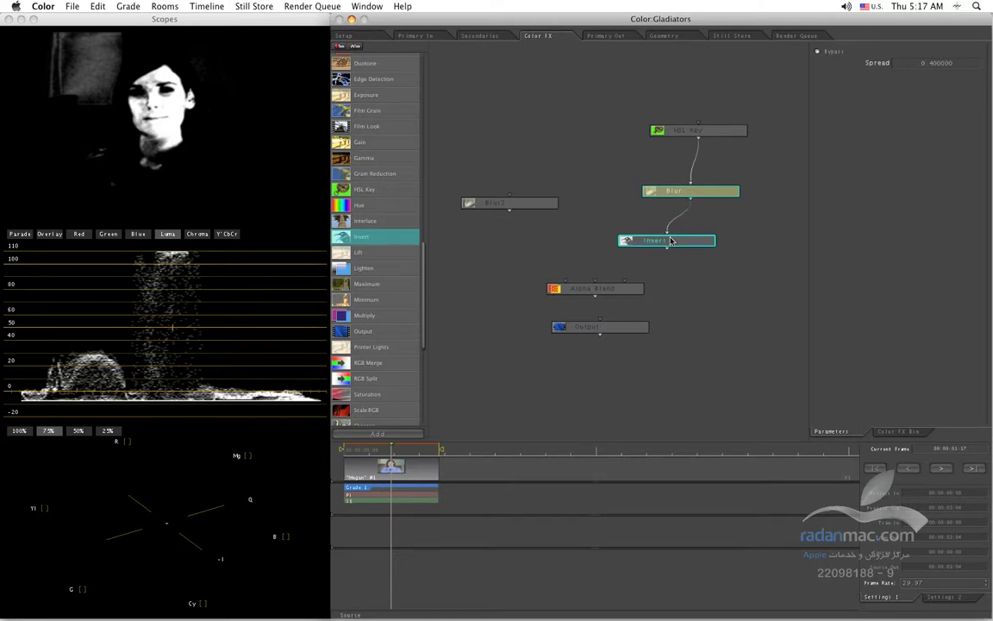
{"action": "double_click", "coordinate": [672, 240]}
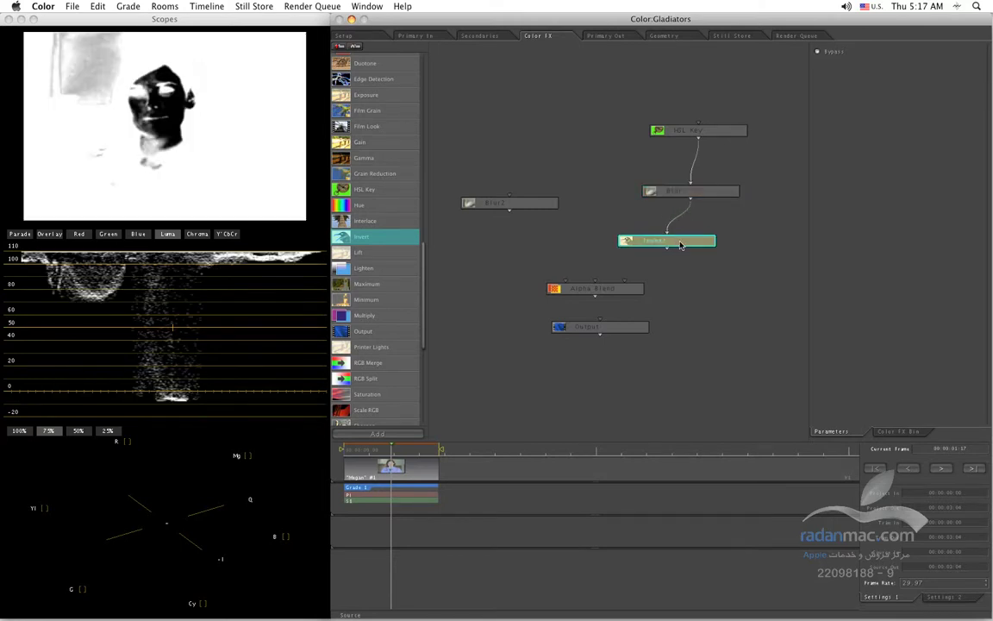
Reposition the Blur, HSL Key, Alpha Blend and Blur2 nodes to tidy the layout of the node tree
{"action": "left_click_drag", "start_coordinate": [680, 194], "coordinate": [690, 190]}
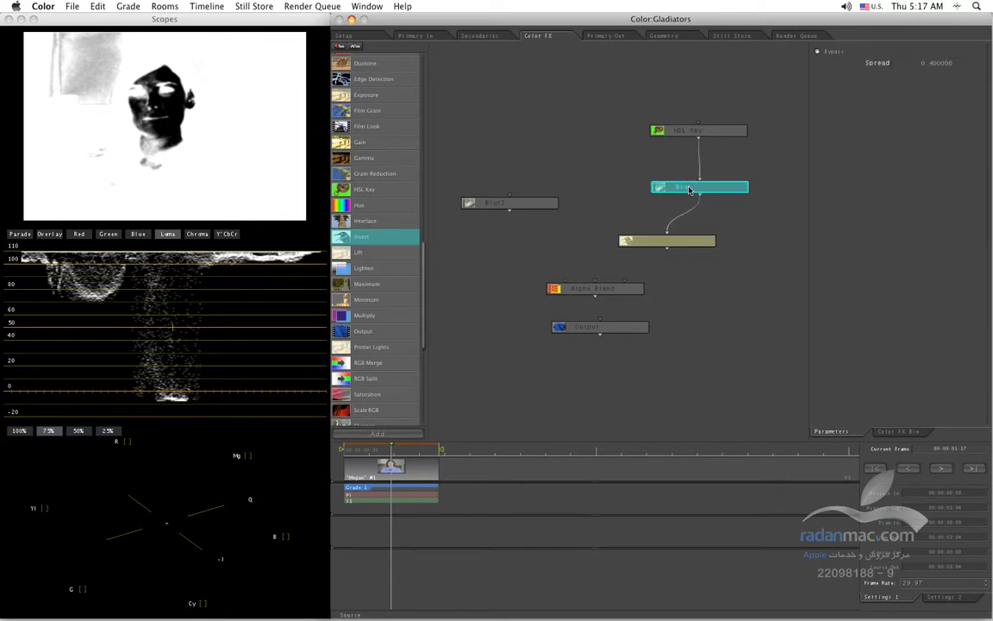
{"action": "left_click_drag", "start_coordinate": [690, 131], "coordinate": [696, 129]}
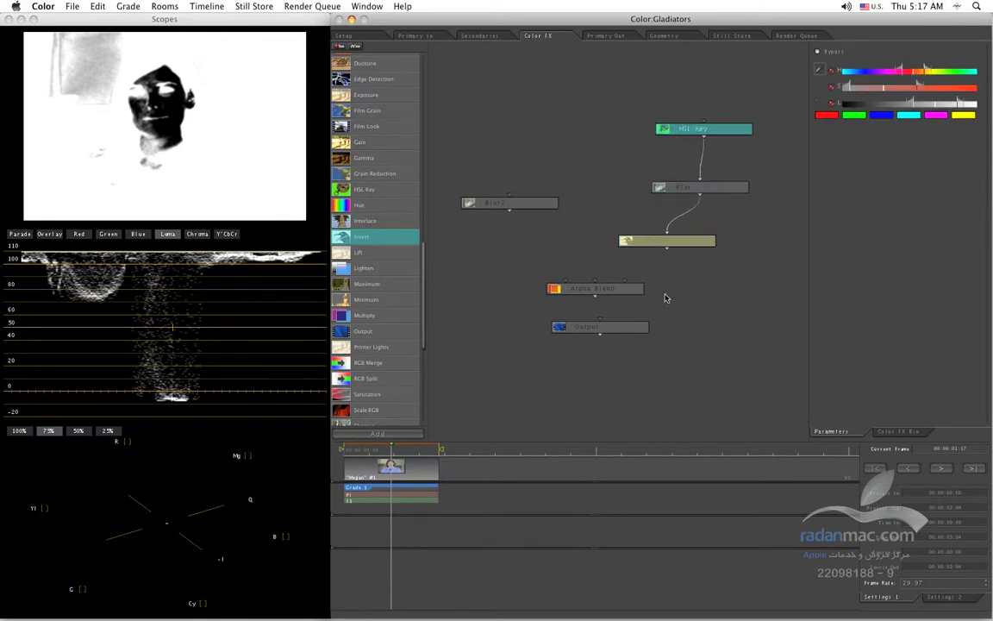
{"action": "left_click_drag", "start_coordinate": [625, 292], "coordinate": [635, 298]}
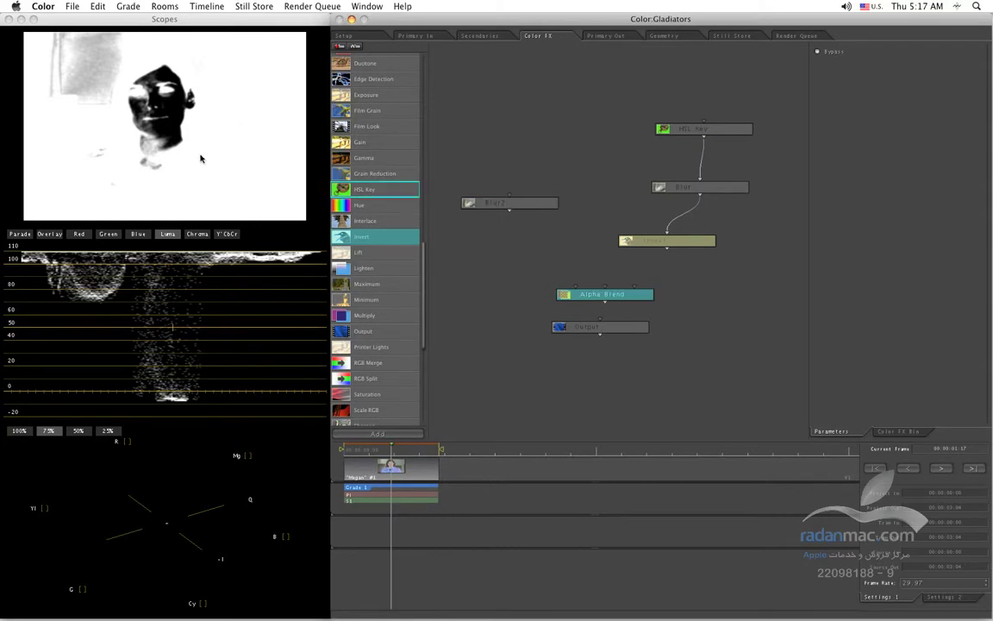
{"action": "left_click_drag", "start_coordinate": [517, 208], "coordinate": [518, 225]}
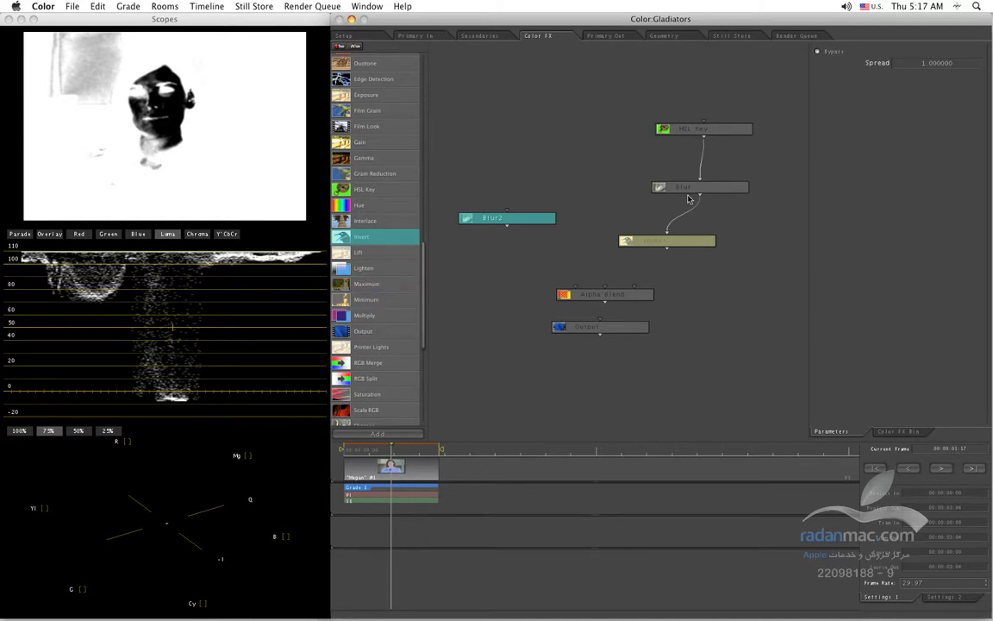
{"action": "left_click_drag", "start_coordinate": [615, 298], "coordinate": [606, 286]}
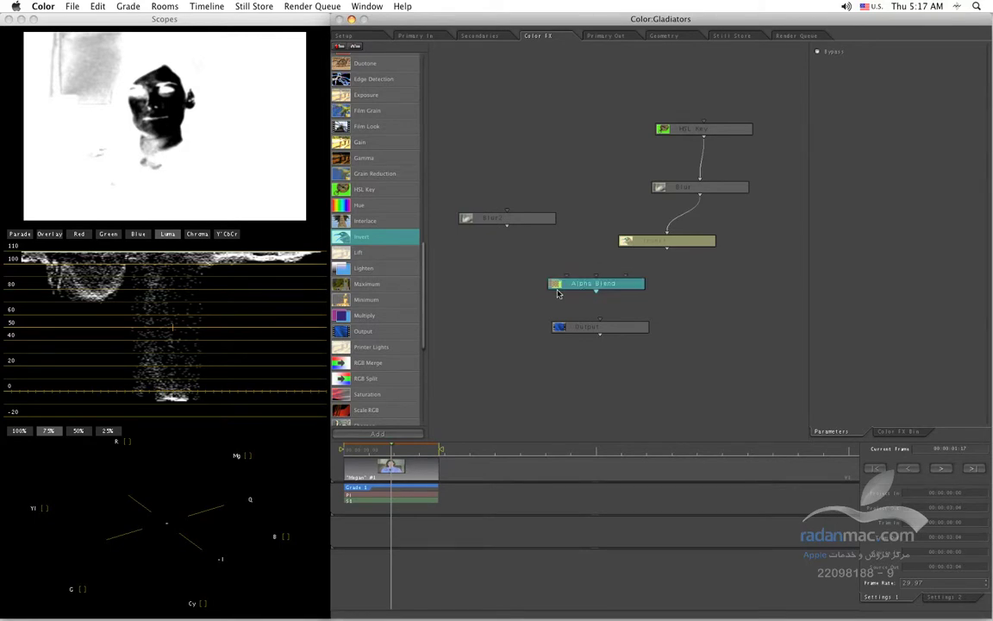
Disconnect the Invert node from the Blur node, move it aside and preview the matte at the Blur node
{"action": "left_click", "coordinate": [675, 245]}
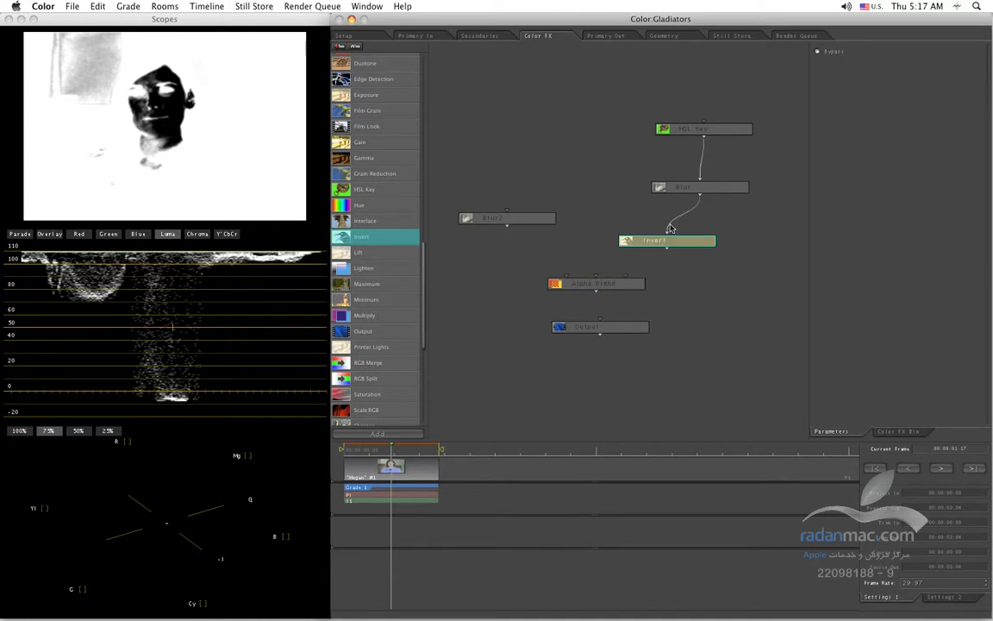
{"action": "left_click", "coordinate": [703, 207]}
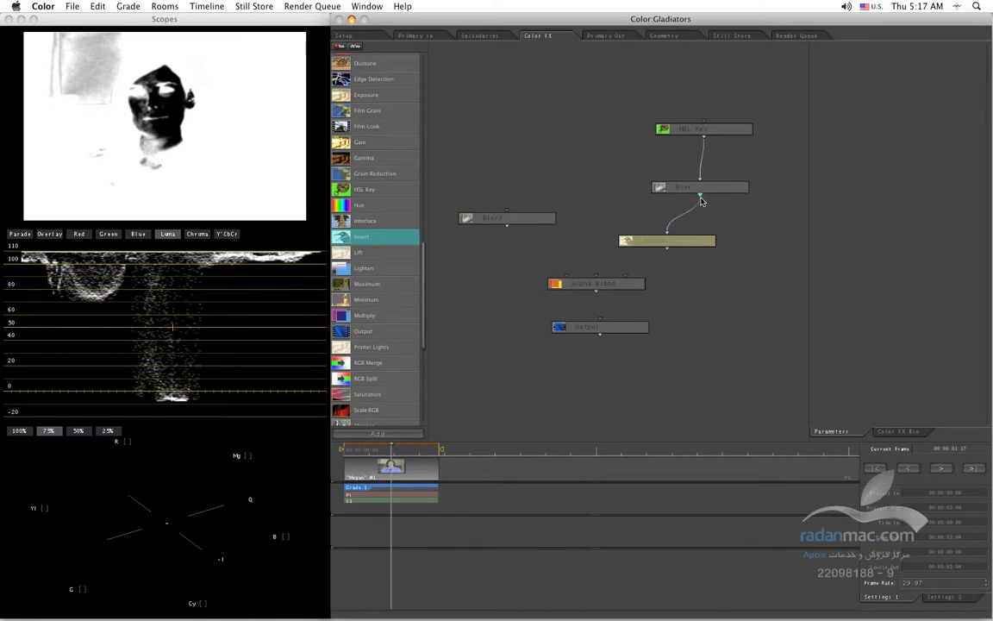
{"action": "left_click_drag", "start_coordinate": [667, 233], "coordinate": [779, 294]}
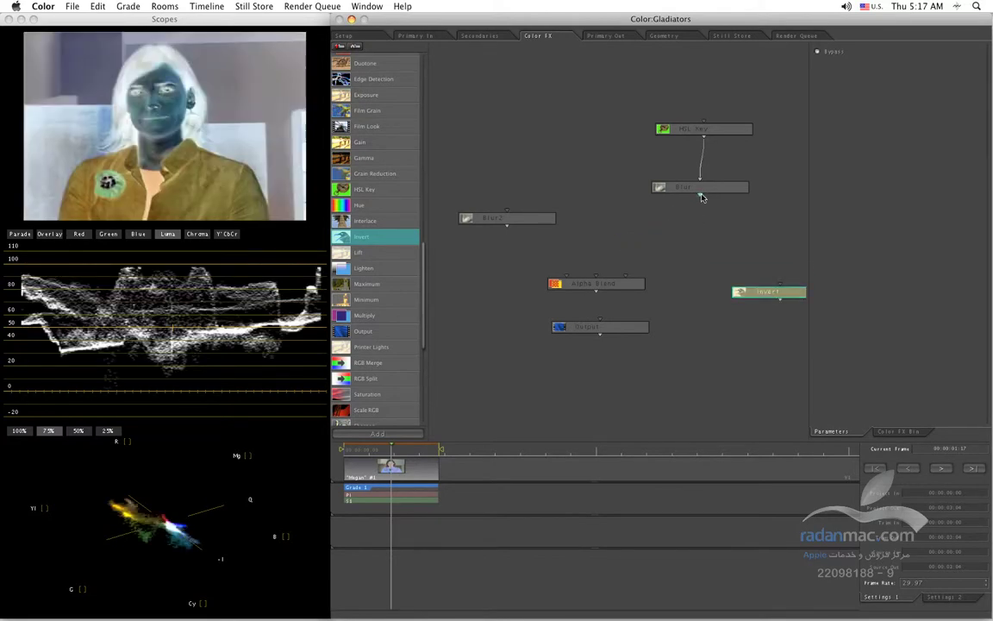
{"action": "left_click", "coordinate": [681, 130]}
{"action": "double_click", "coordinate": [693, 187]}
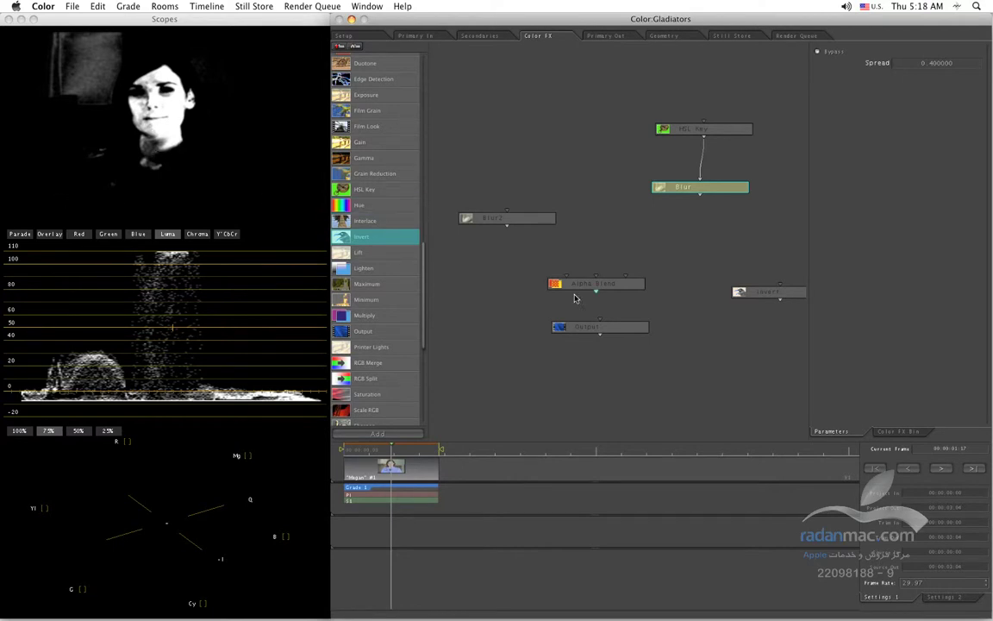
Connect the Blur2 node to the Source 1 input of the Alpha Blend node and preview the Alpha Blend
{"action": "left_click_drag", "start_coordinate": [595, 285], "coordinate": [599, 285]}
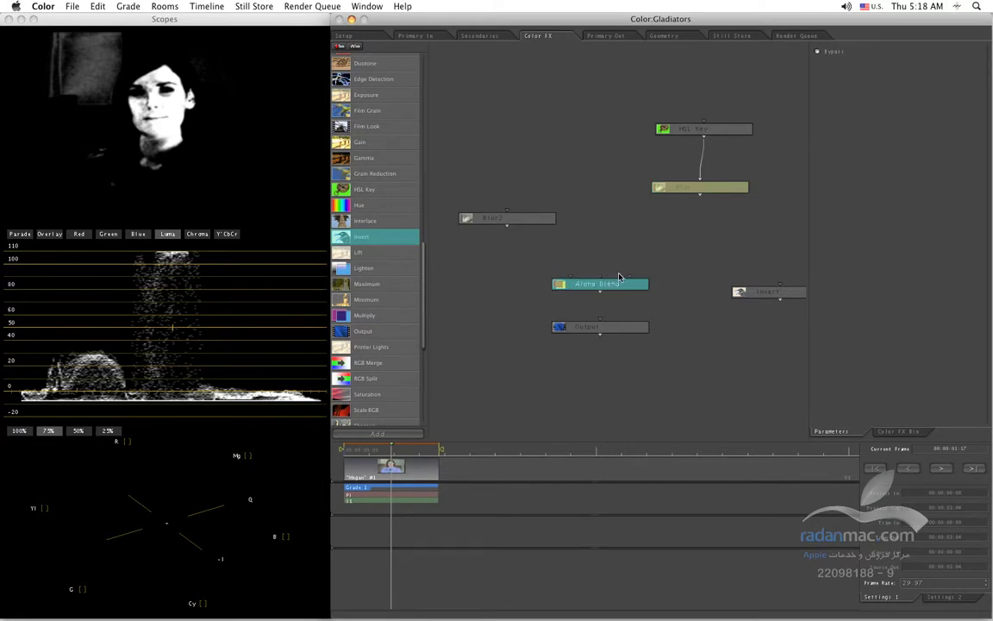
{"action": "left_click_drag", "start_coordinate": [505, 226], "coordinate": [571, 276]}
{"action": "left_click", "coordinate": [576, 283]}
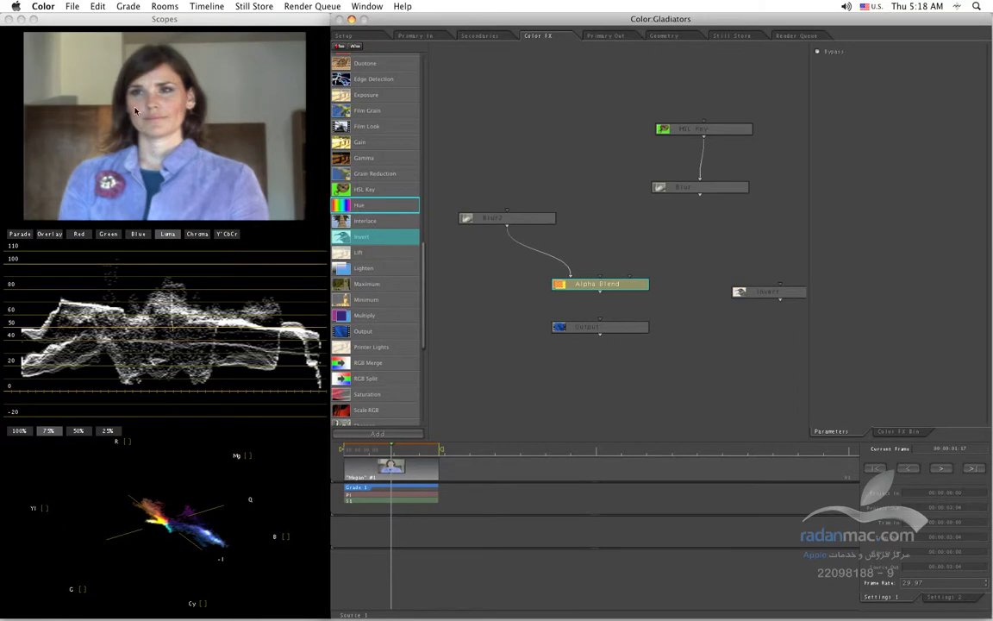
{"action": "left_click", "coordinate": [480, 222]}
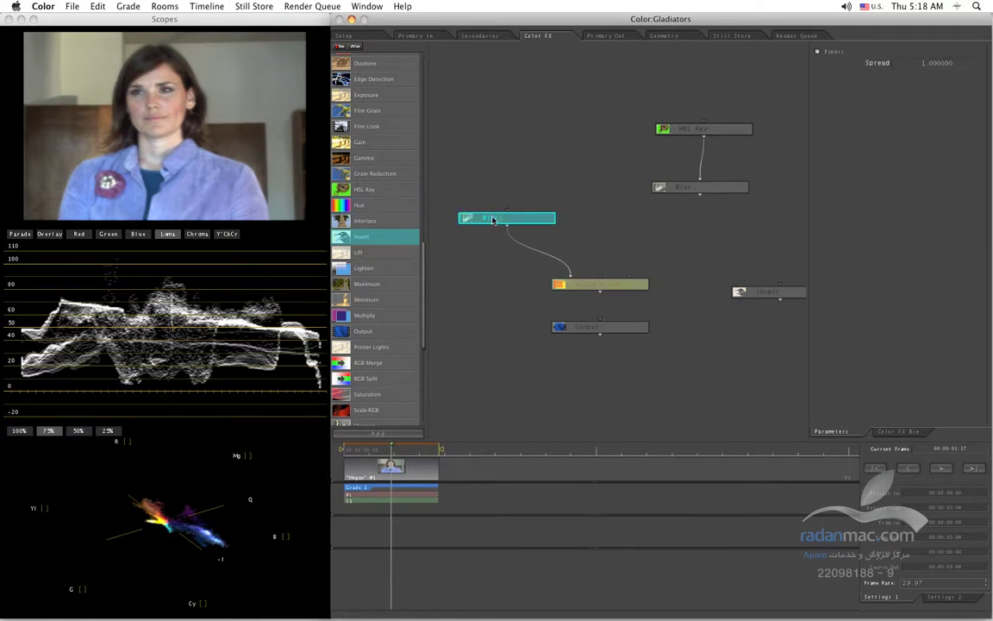
Connect the Blur node under the HSL Key to the Alpha input of the Alpha Blend node, keeping the blend previewed
{"action": "left_click_drag", "start_coordinate": [699, 194], "coordinate": [630, 276]}
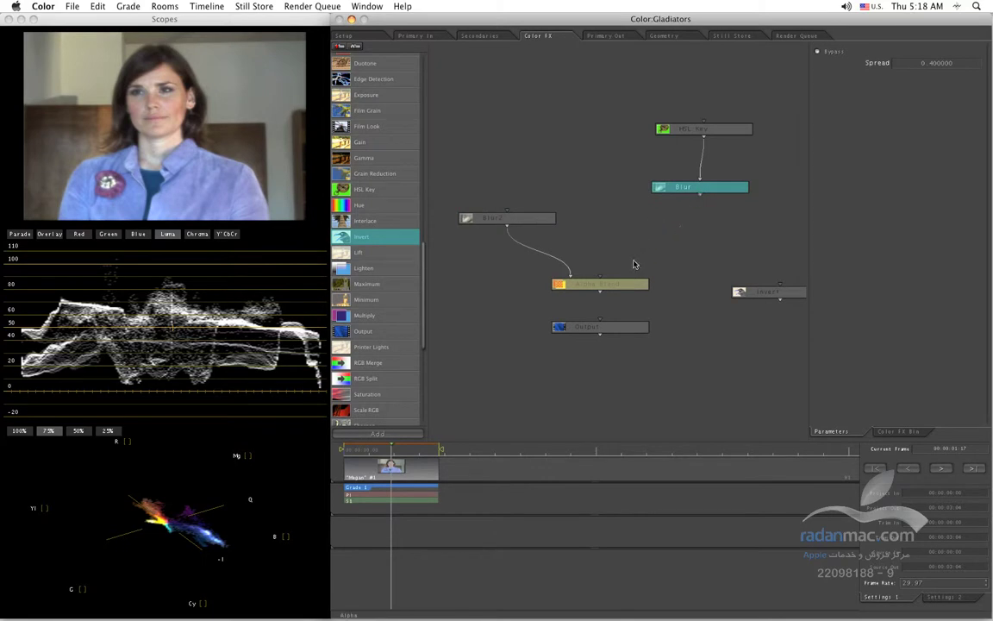
{"action": "left_click", "coordinate": [600, 287]}
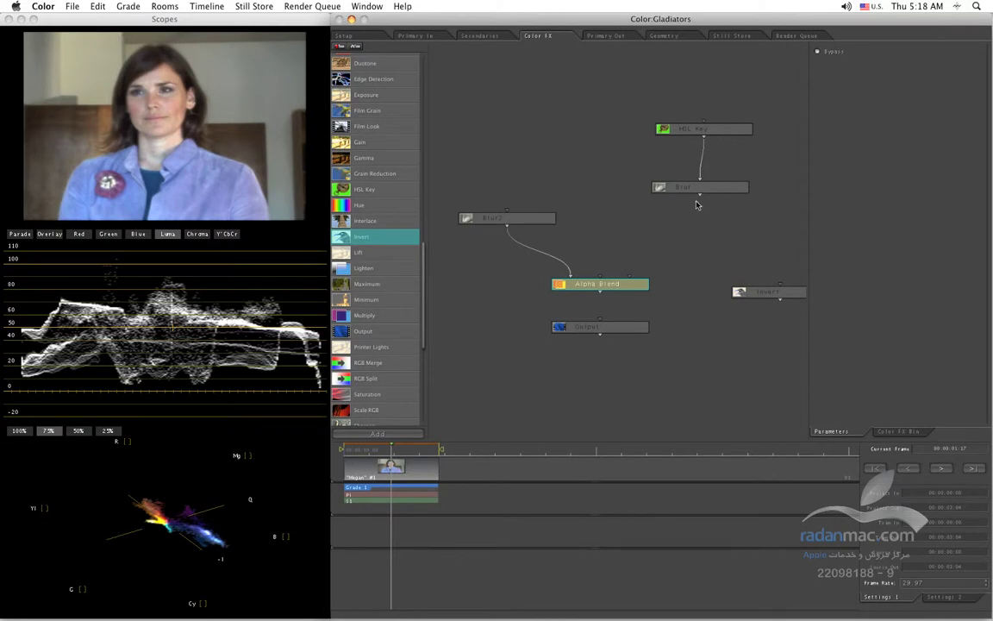
{"action": "left_click_drag", "start_coordinate": [700, 195], "coordinate": [629, 283]}
{"action": "left_click", "coordinate": [618, 288]}
{"action": "left_click_drag", "start_coordinate": [617, 291], "coordinate": [618, 298]}
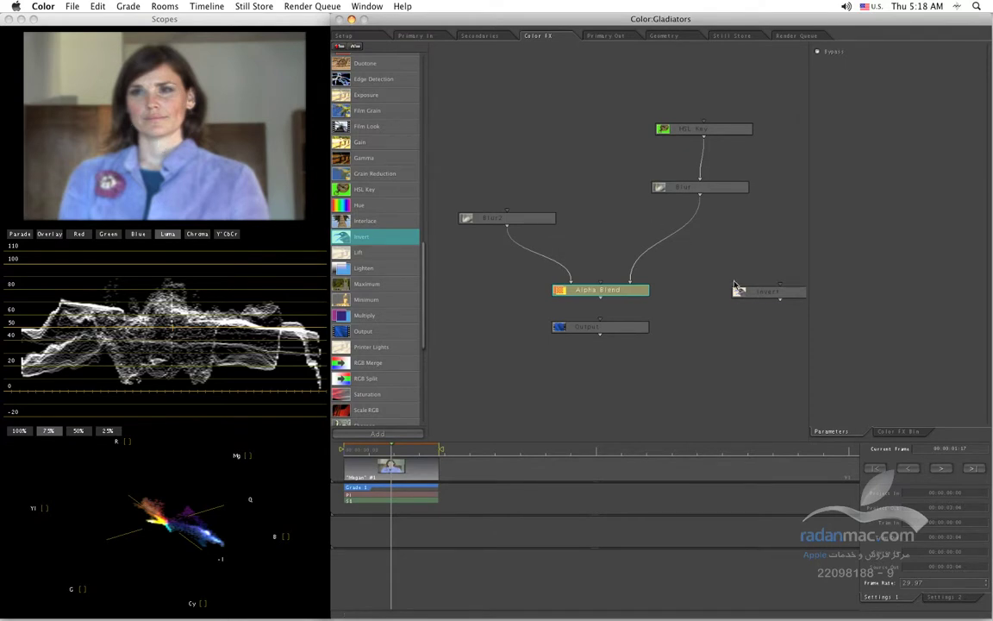
Insert the Invert node into the connection between the Blur node and the Alpha Blend node's Alpha input
{"action": "left_click_drag", "start_coordinate": [772, 296], "coordinate": [660, 247]}
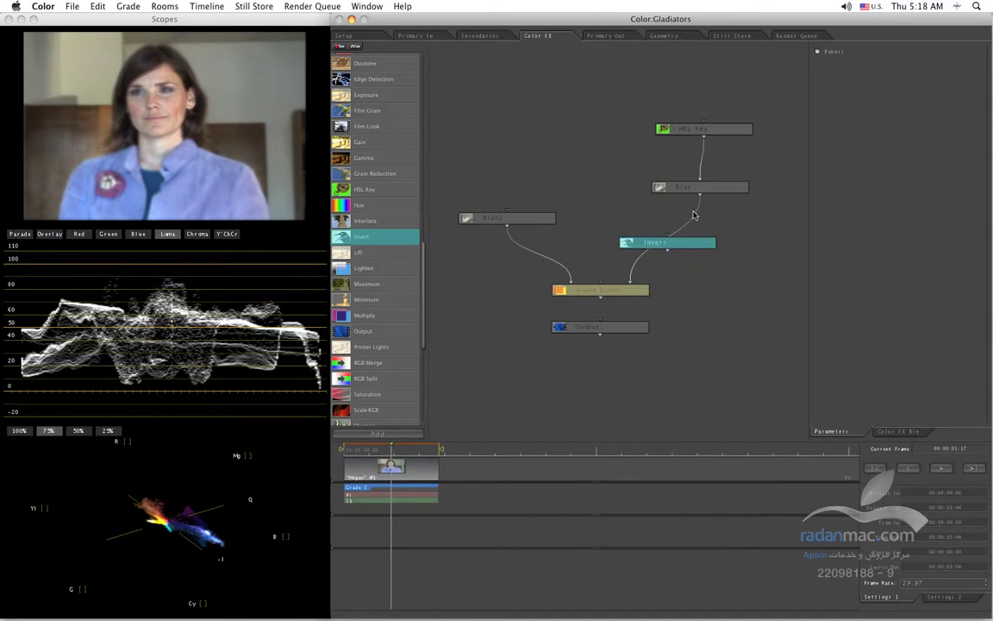
{"action": "left_click_drag", "start_coordinate": [700, 196], "coordinate": [631, 287]}
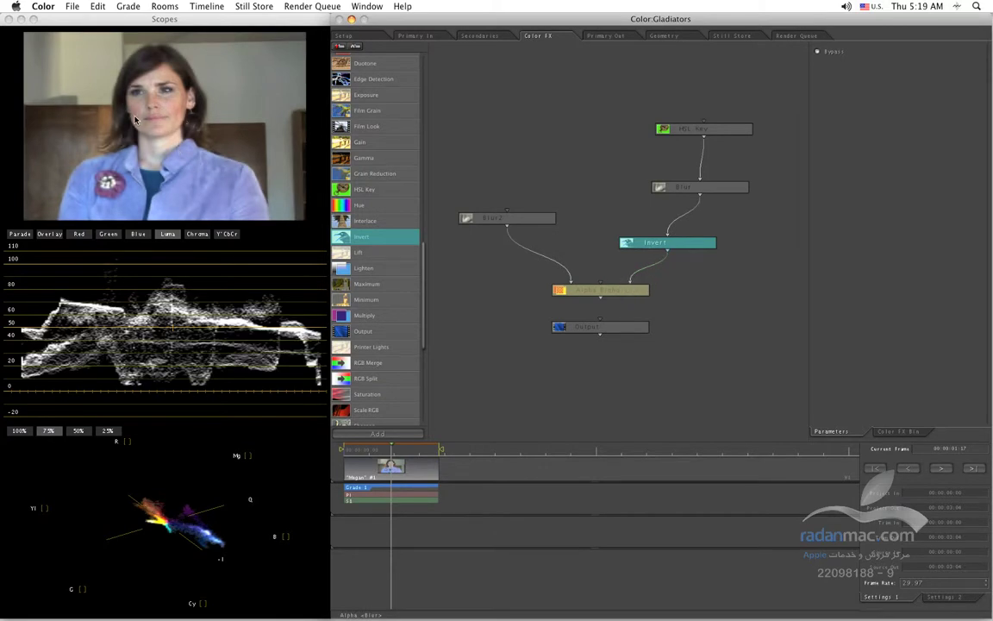
Connect the Alpha Blend node to the Output node and line up the two nodes with space between them
{"action": "left_click_drag", "start_coordinate": [599, 299], "coordinate": [600, 321]}
{"action": "left_click_drag", "start_coordinate": [610, 330], "coordinate": [612, 364]}
{"action": "left_click", "coordinate": [612, 293]}
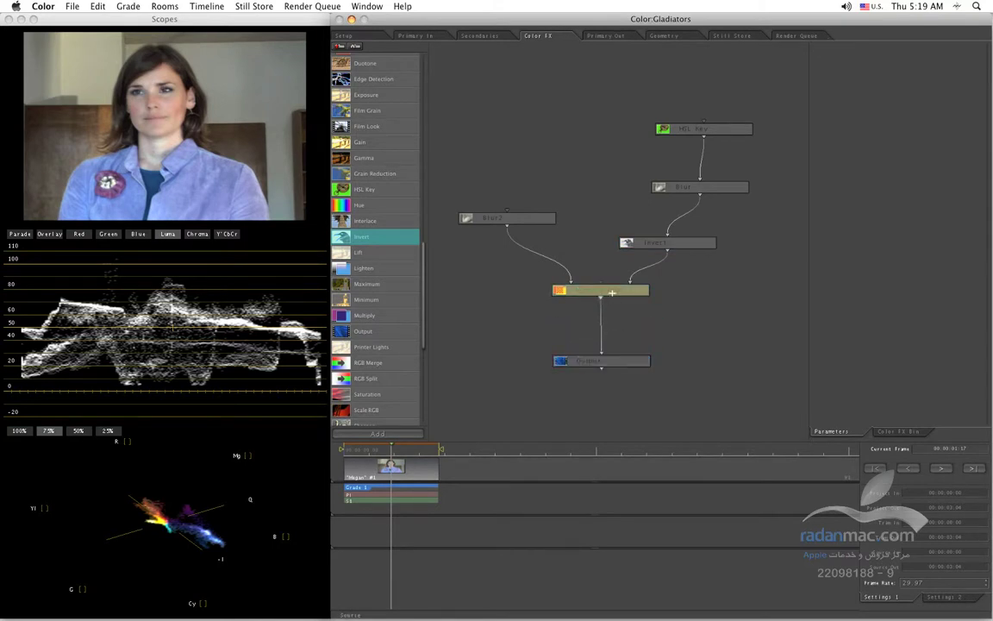
{"action": "left_click_drag", "start_coordinate": [612, 293], "coordinate": [623, 290]}
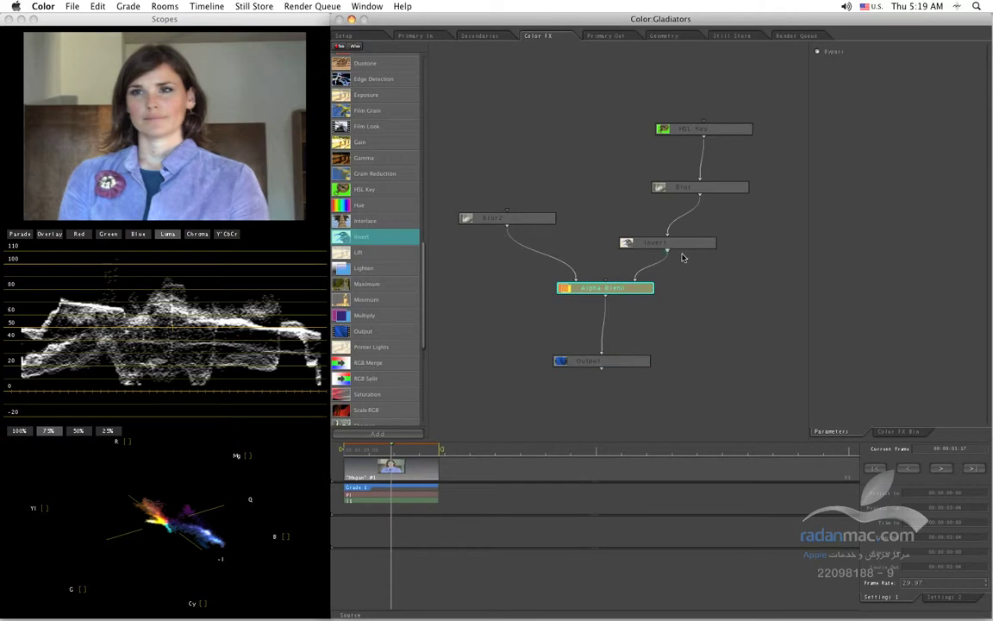
{"action": "left_click_drag", "start_coordinate": [616, 358], "coordinate": [621, 356]}
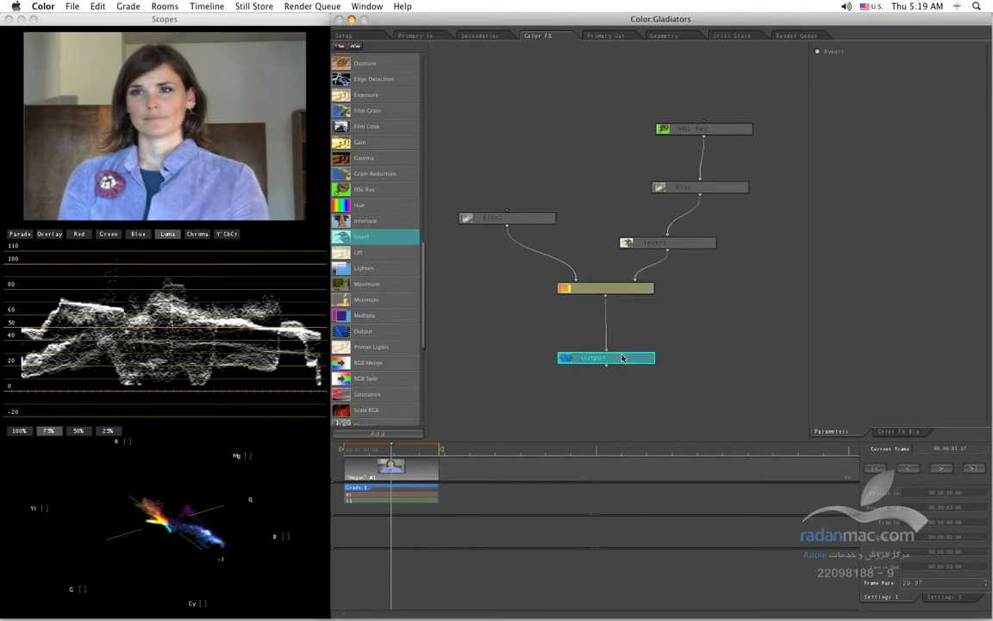
Compare the blended image with and without the blur by toggling the bypass of the Blur and Blur2 nodes
{"action": "left_click", "coordinate": [683, 188]}
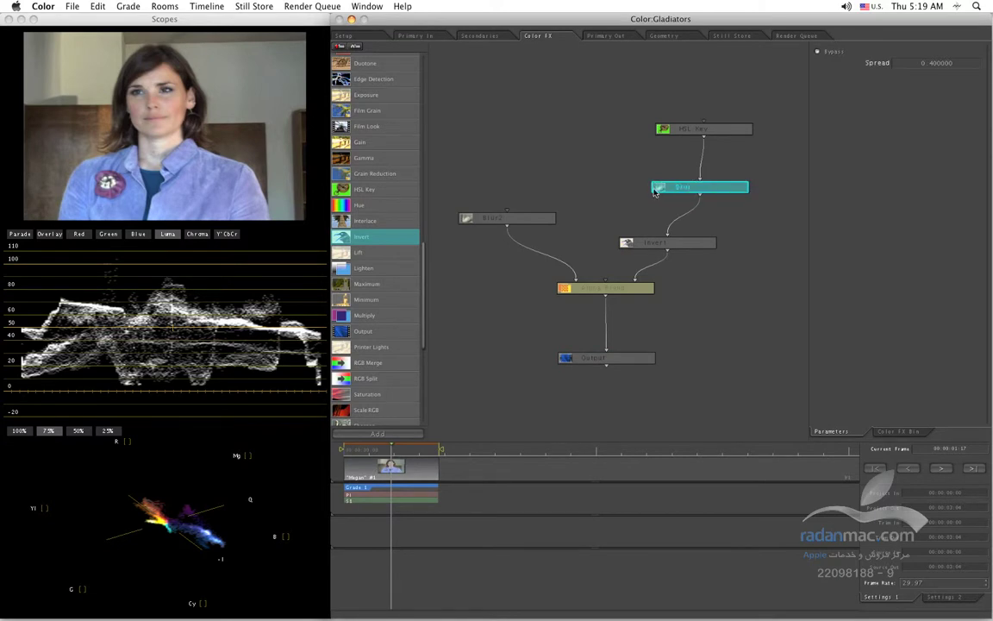
{"action": "left_click", "coordinate": [818, 53]}
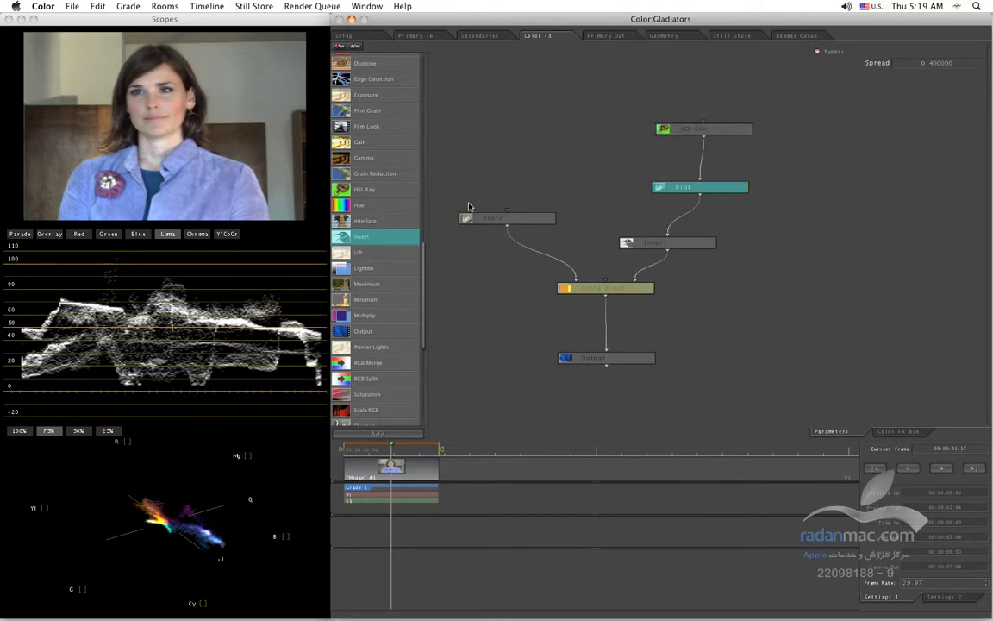
{"action": "left_click", "coordinate": [499, 221]}
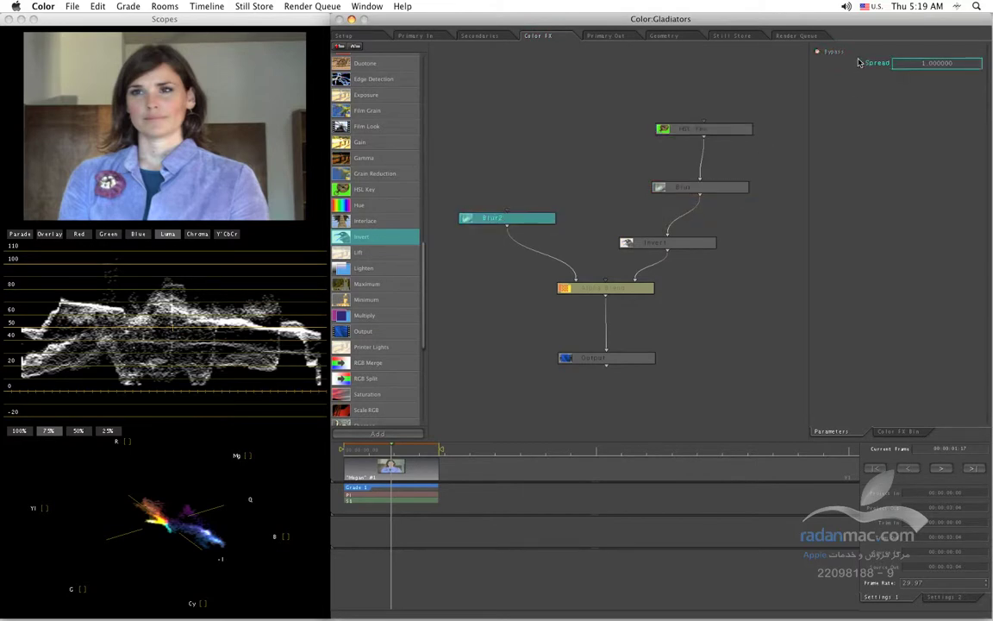
{"action": "left_click", "coordinate": [817, 53]}
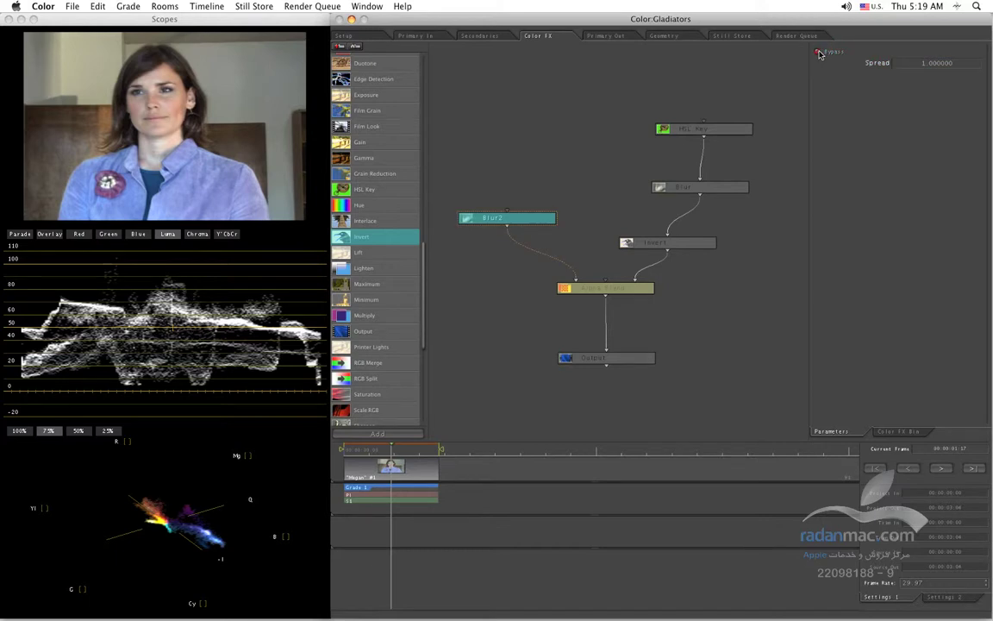
{"action": "left_click", "coordinate": [818, 53]}
Try a Spread of 0.4 on the Blur2 node, reduce it to 0.2, and deselect the node
{"action": "double_click", "coordinate": [919, 64]}
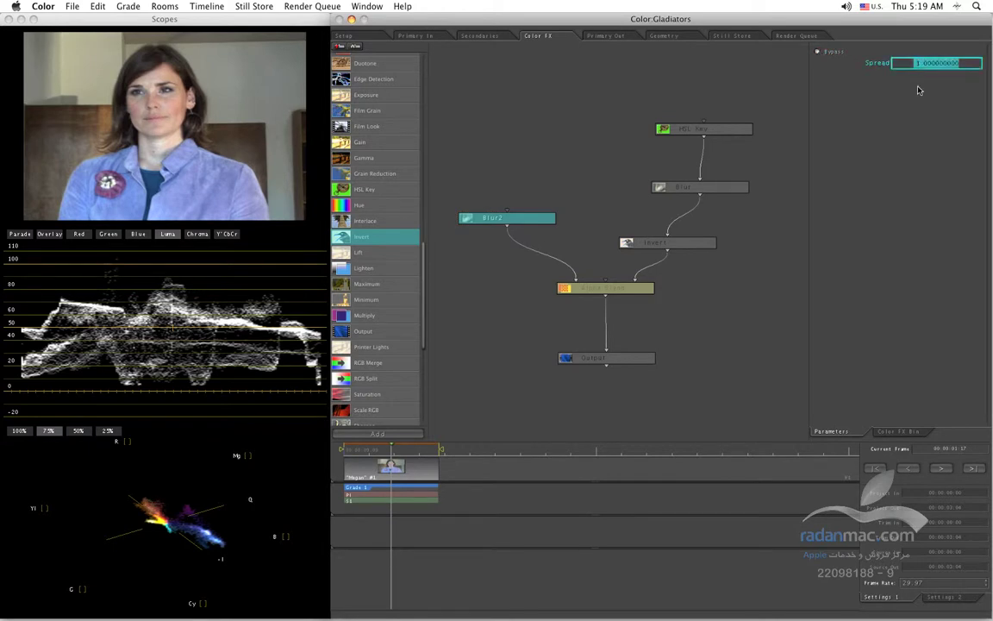
{"action": "type", "text": "0.4"}
{"action": "key", "text": "Return"}
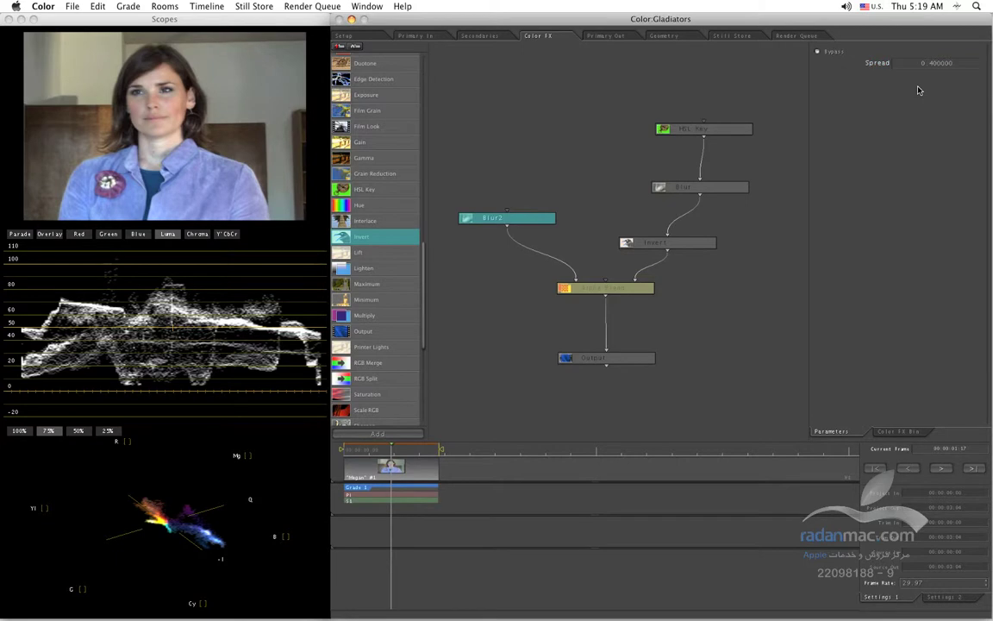
{"action": "left_click", "coordinate": [924, 66]}
{"action": "type", "text": "0.2"}
{"action": "key", "text": "Return"}
{"action": "left_click", "coordinate": [607, 175]}
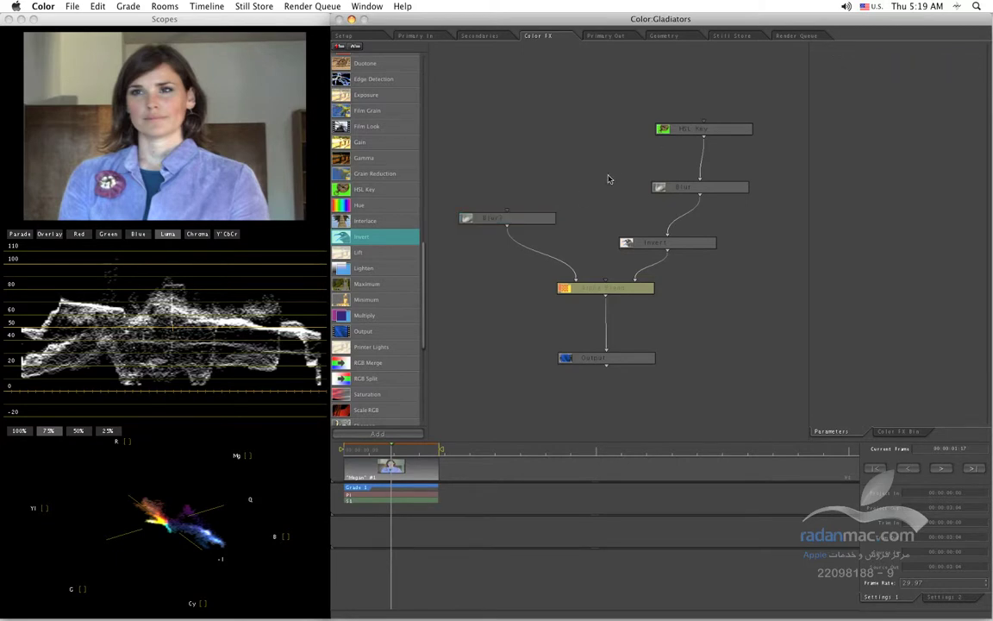
Add a Film Look node beside the connection between the Alpha Blend and Output nodes
{"action": "left_click_drag", "start_coordinate": [426, 326], "coordinate": [412, 204]}
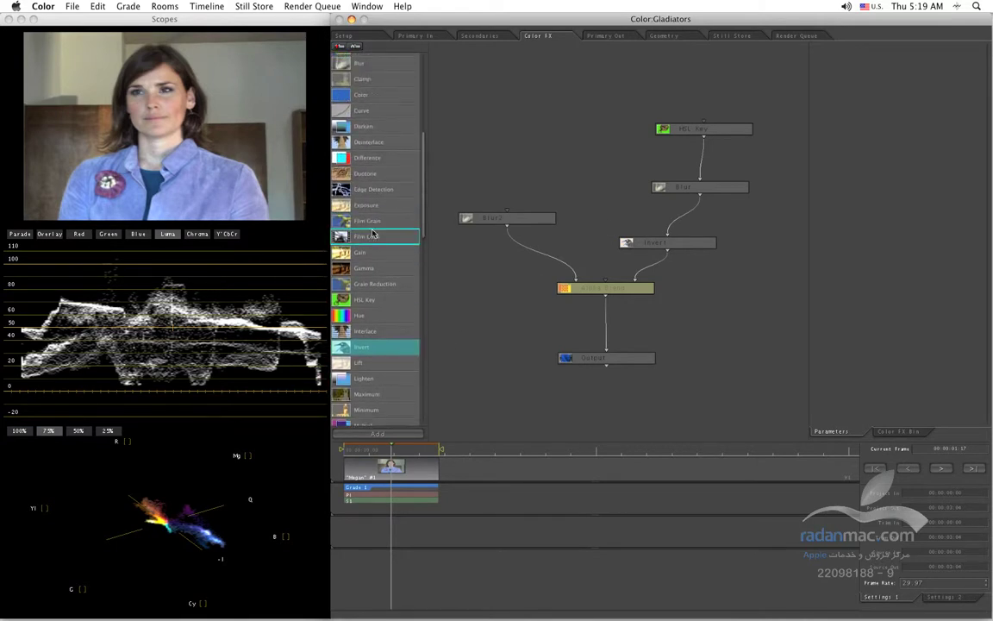
{"action": "left_click_drag", "start_coordinate": [366, 236], "coordinate": [665, 326]}
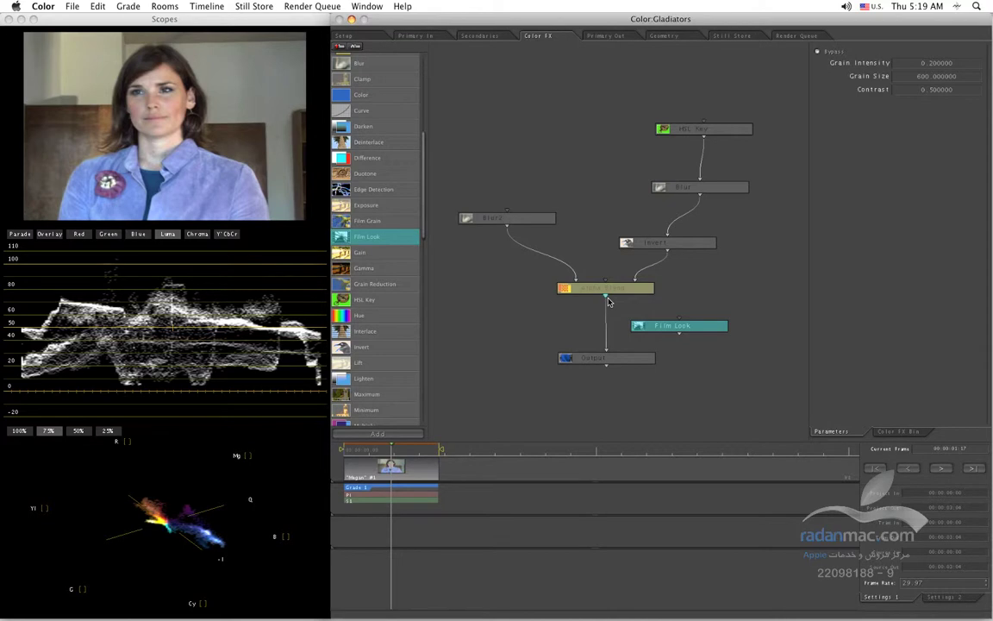
{"action": "left_click_drag", "start_coordinate": [665, 326], "coordinate": [649, 328]}
{"action": "left_click_drag", "start_coordinate": [618, 307], "coordinate": [606, 288]}
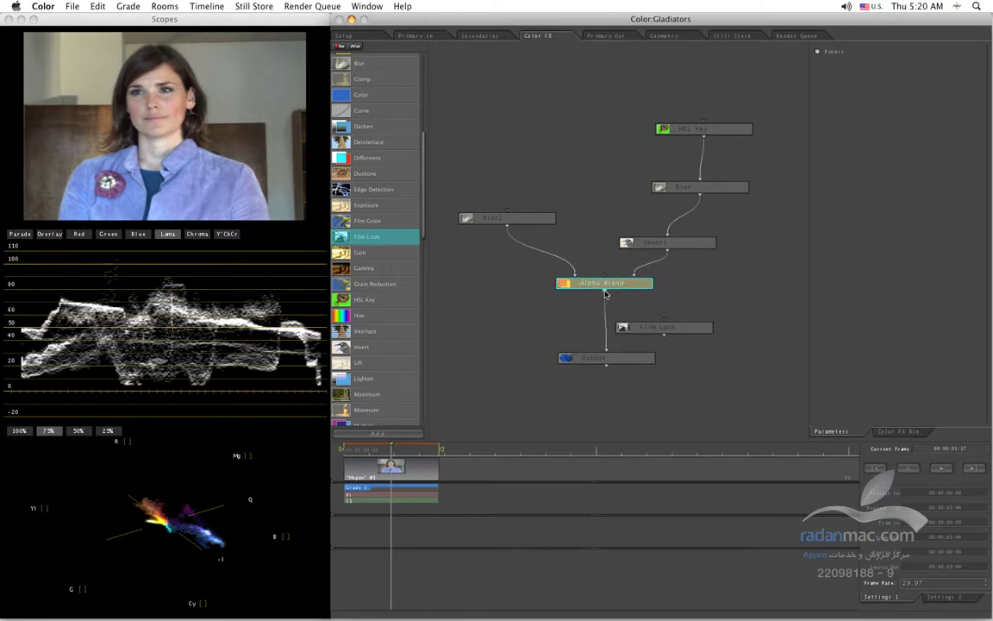
Wire the Film Look node between Alpha Blend and Output, lower the Output node and preview the result there
{"action": "left_click_drag", "start_coordinate": [605, 294], "coordinate": [610, 377]}
{"action": "left_click", "coordinate": [663, 337]}
{"action": "left_click", "coordinate": [611, 361]}
{"action": "left_click", "coordinate": [671, 327]}
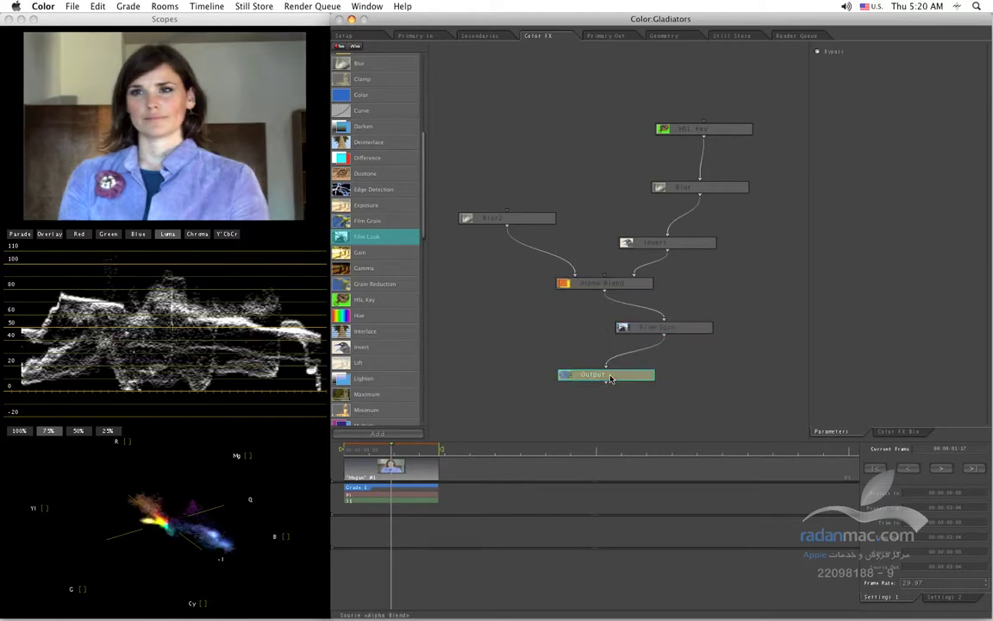
Align the Film Look node vertically between the Alpha Blend and Output nodes and deselect it
{"action": "left_click_drag", "start_coordinate": [671, 327], "coordinate": [624, 329]}
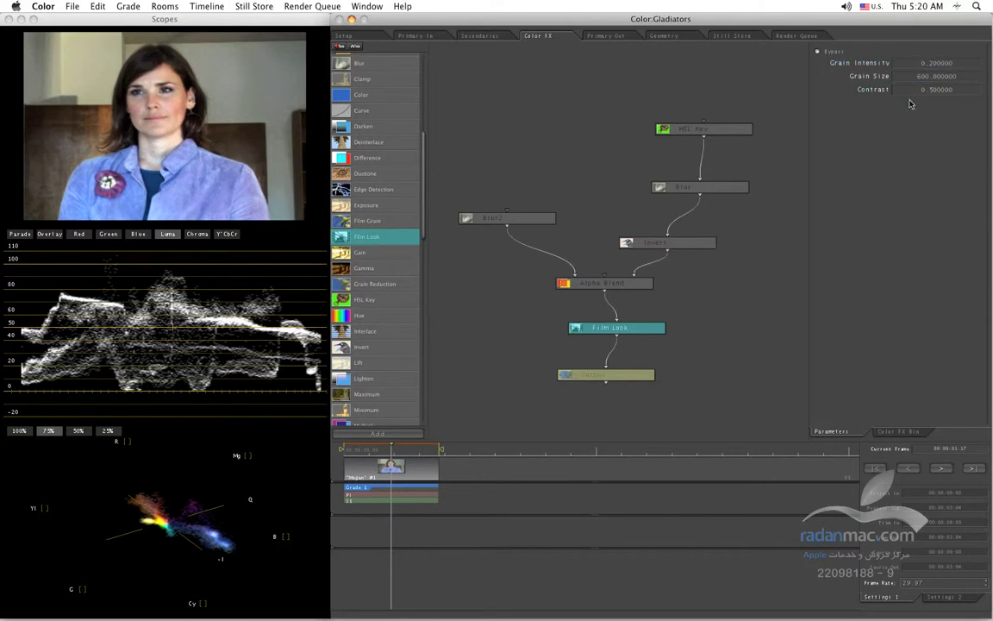
{"action": "left_click_drag", "start_coordinate": [619, 328], "coordinate": [607, 331]}
{"action": "left_click", "coordinate": [503, 301]}
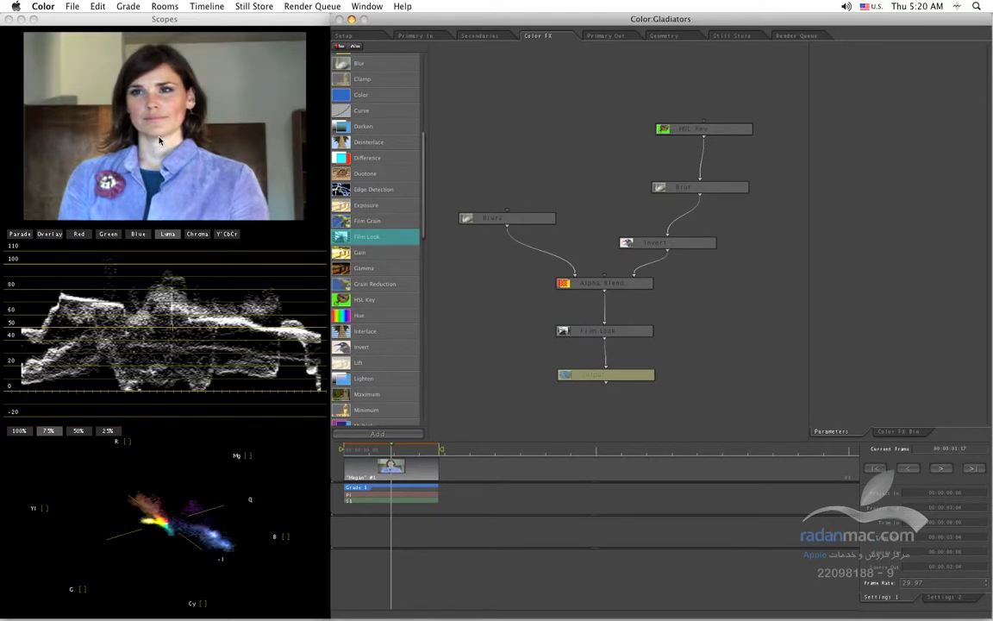
Toggle the grade off and on to compare the image with and without the effects
{"action": "key", "text": "ctrl+g"}
{"action": "key", "text": "ctrl+g"}
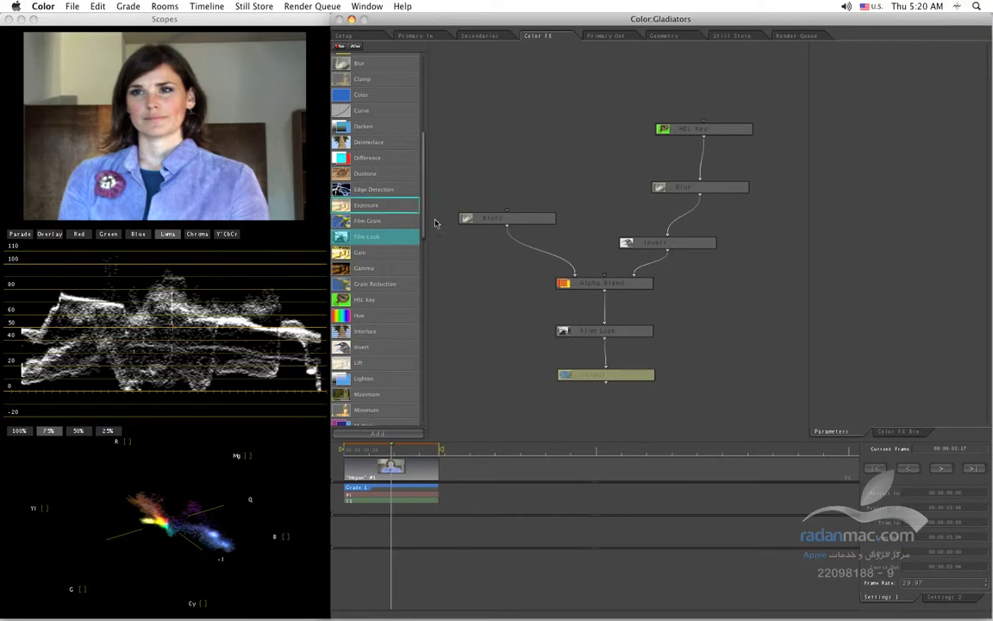
Nudge the Invert, Blur2, Alpha Blend and Film Look nodes slightly upward and clear the selection
{"action": "left_click", "coordinate": [680, 242]}
{"action": "left_click_drag", "start_coordinate": [508, 218], "coordinate": [506, 212]}
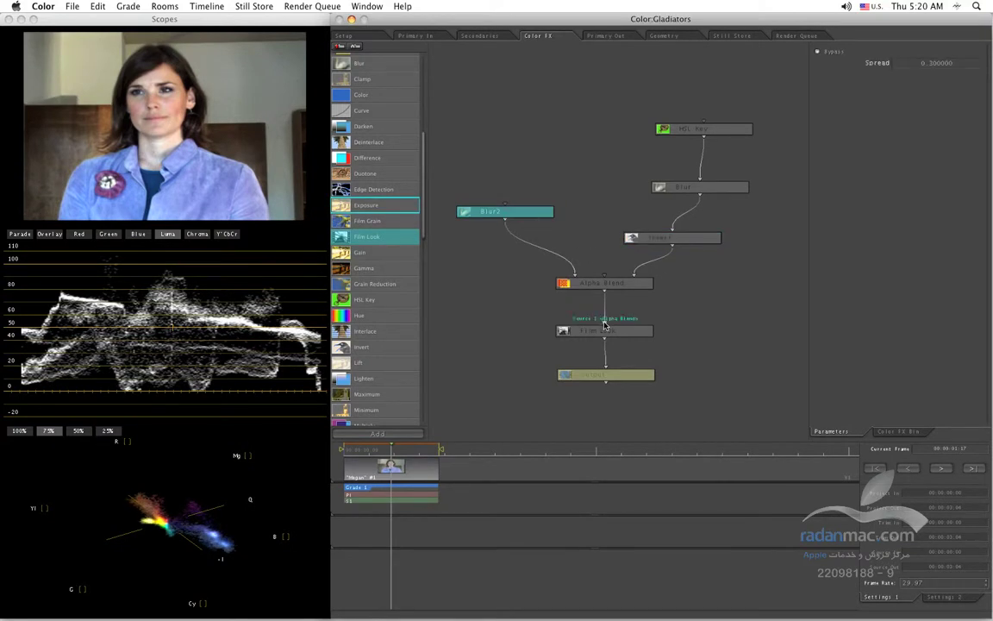
{"action": "left_click_drag", "start_coordinate": [623, 290], "coordinate": [623, 287]}
{"action": "left_click_drag", "start_coordinate": [619, 332], "coordinate": [621, 327]}
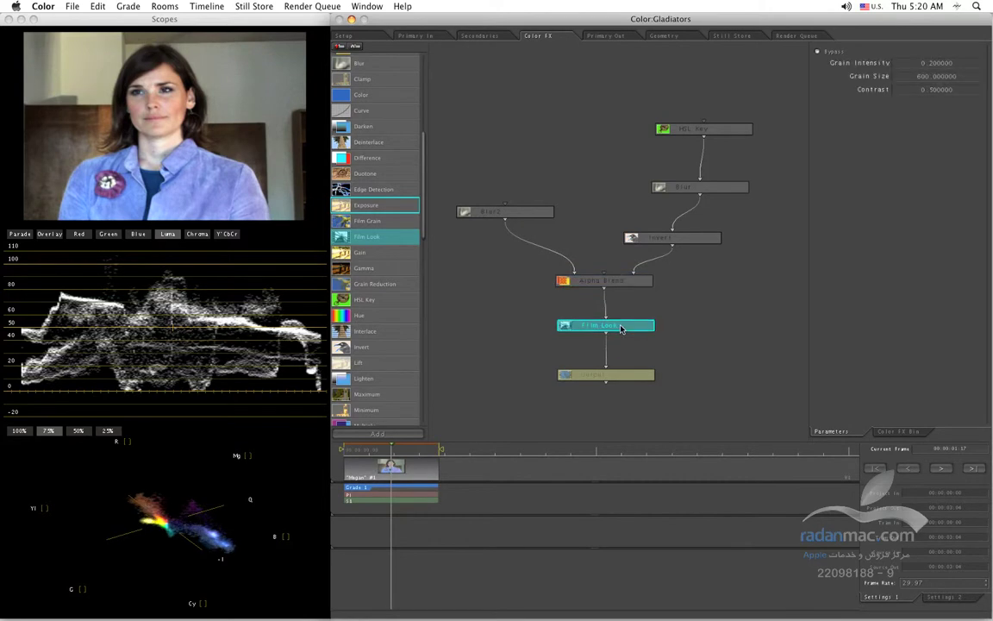
{"action": "left_click", "coordinate": [666, 312]}
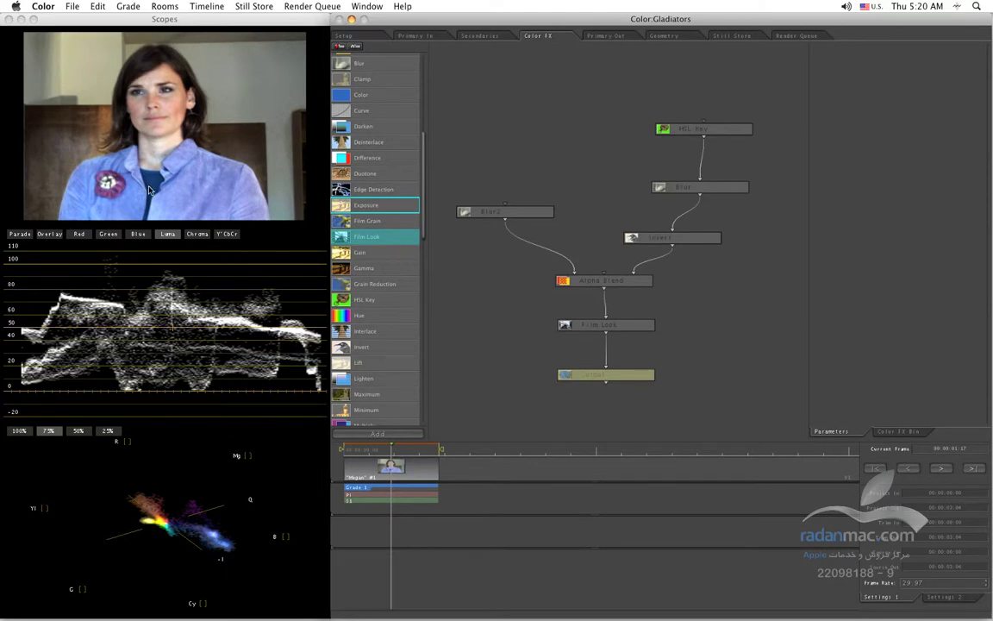
Shift the Blur2 node slightly down and away from the tree, and nudge the Alpha Blend node sideways
{"action": "left_click", "coordinate": [507, 209]}
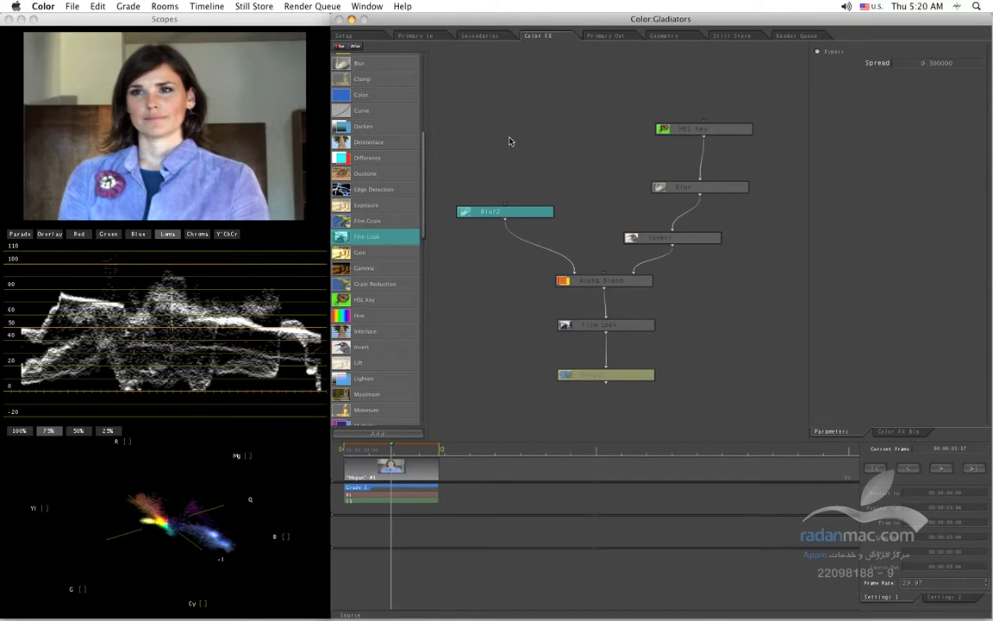
{"action": "left_click", "coordinate": [603, 280]}
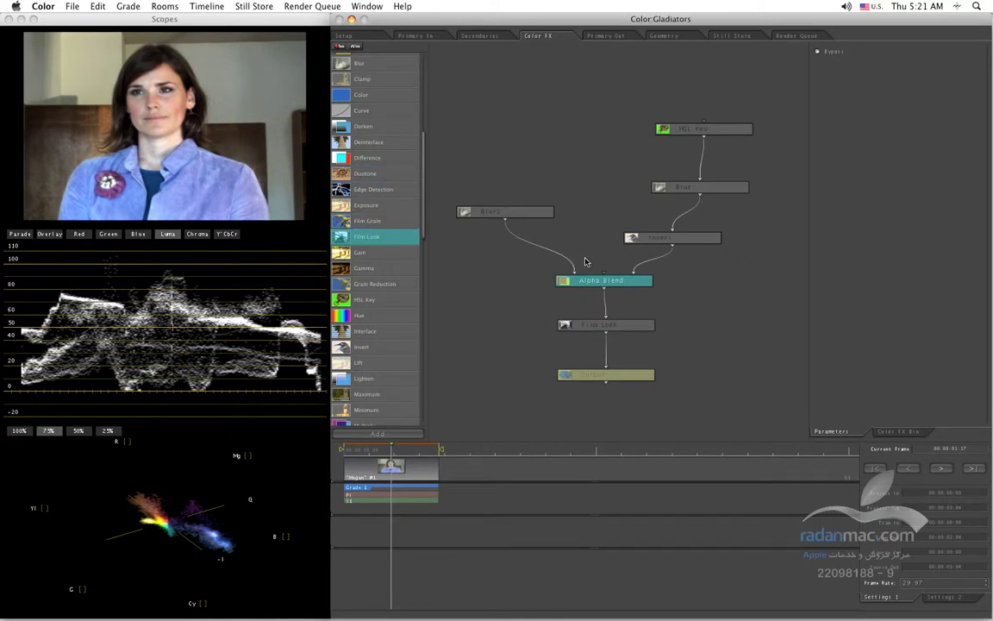
{"action": "left_click_drag", "start_coordinate": [506, 211], "coordinate": [494, 220]}
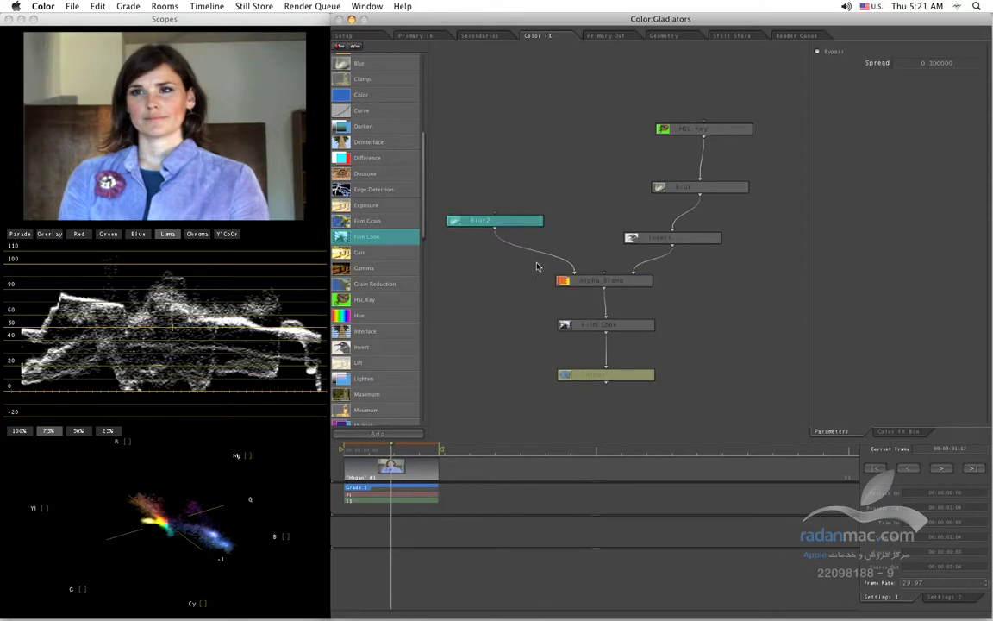
{"action": "left_click", "coordinate": [579, 283]}
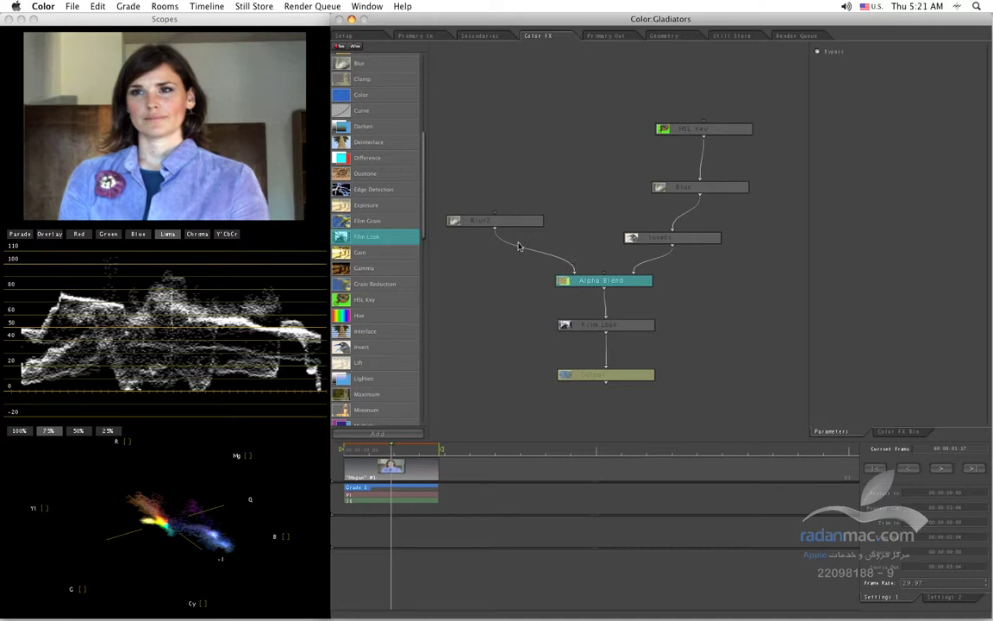
{"action": "left_click_drag", "start_coordinate": [609, 285], "coordinate": [605, 284]}
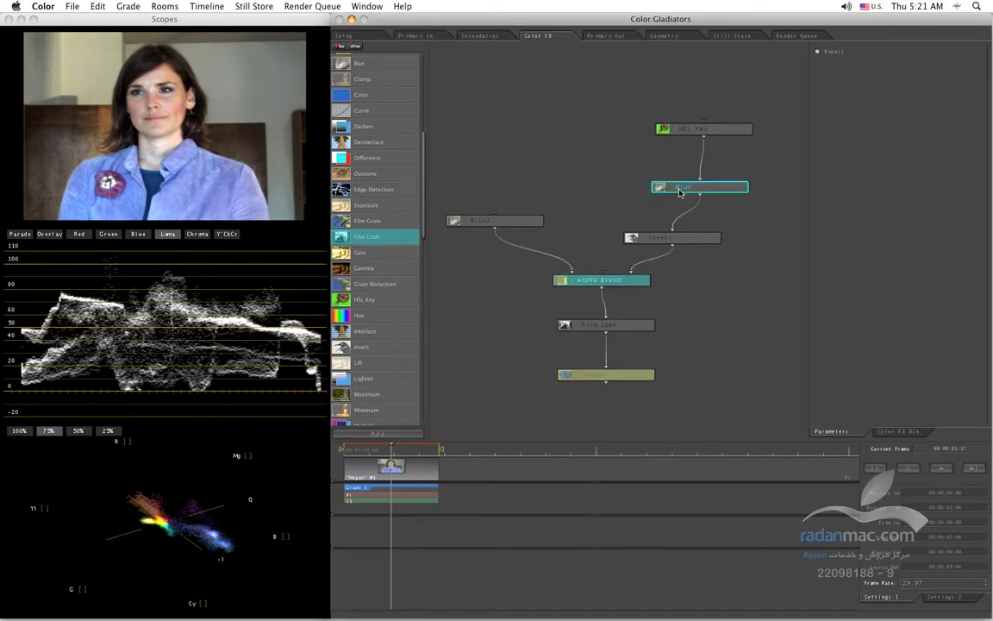
Raise the Blur, Invert and Alpha Blend nodes to widen the gap above Film Look, and preview the image at Film Look
{"action": "left_click", "coordinate": [705, 134]}
{"action": "left_click_drag", "start_coordinate": [700, 187], "coordinate": [706, 178]}
{"action": "left_click", "coordinate": [666, 237]}
{"action": "left_click_drag", "start_coordinate": [666, 237], "coordinate": [672, 224]}
{"action": "left_click_drag", "start_coordinate": [612, 282], "coordinate": [613, 272]}
{"action": "left_click", "coordinate": [606, 325]}
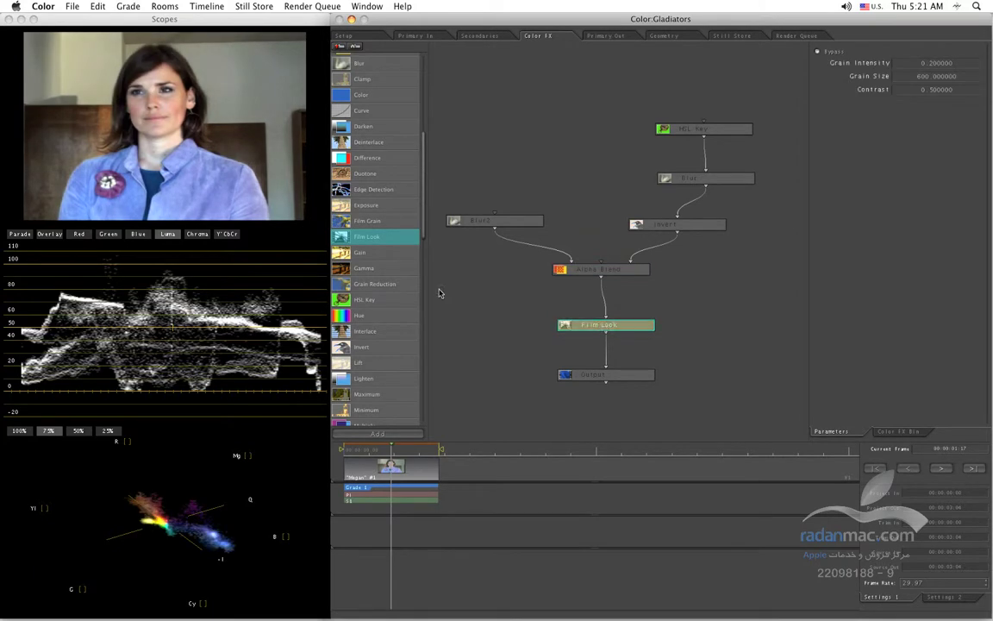
{"action": "scroll", "coordinate": [414, 190], "scroll_direction": "up", "scroll_amount": 5}
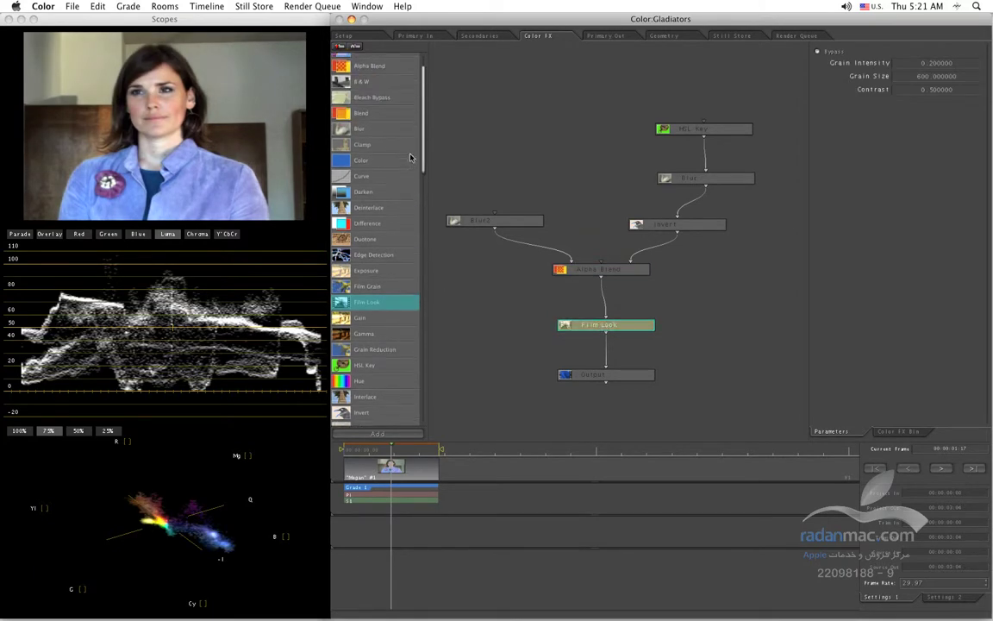
{"action": "left_click", "coordinate": [569, 274]}
{"action": "left_click_drag", "start_coordinate": [568, 274], "coordinate": [569, 263]}
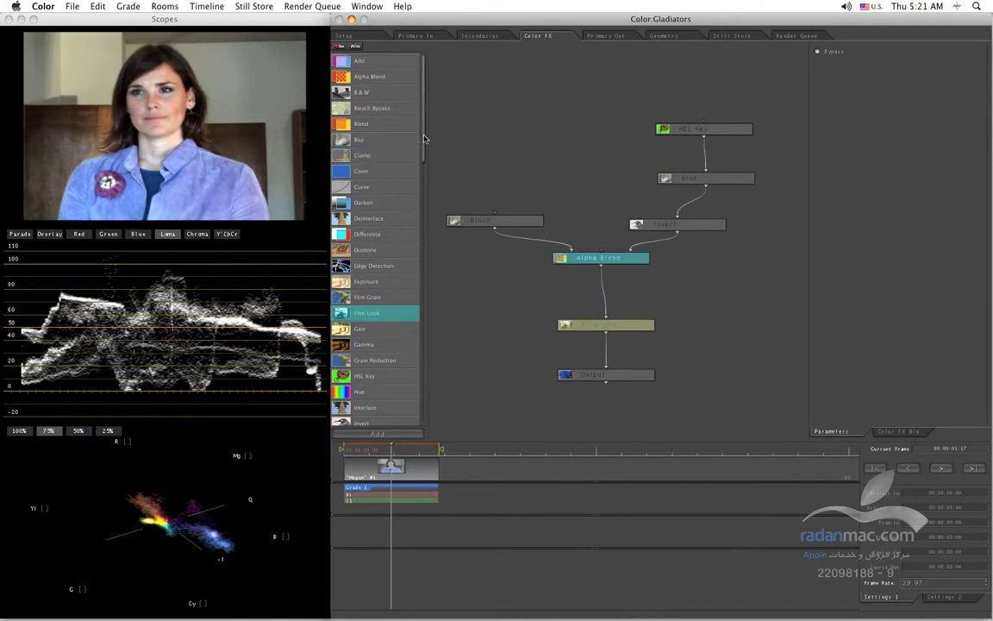
Try a Vignette node wired into the input of the Blur2 node, and delete it
{"action": "scroll", "coordinate": [380, 338], "scroll_direction": "down", "scroll_amount": 10}
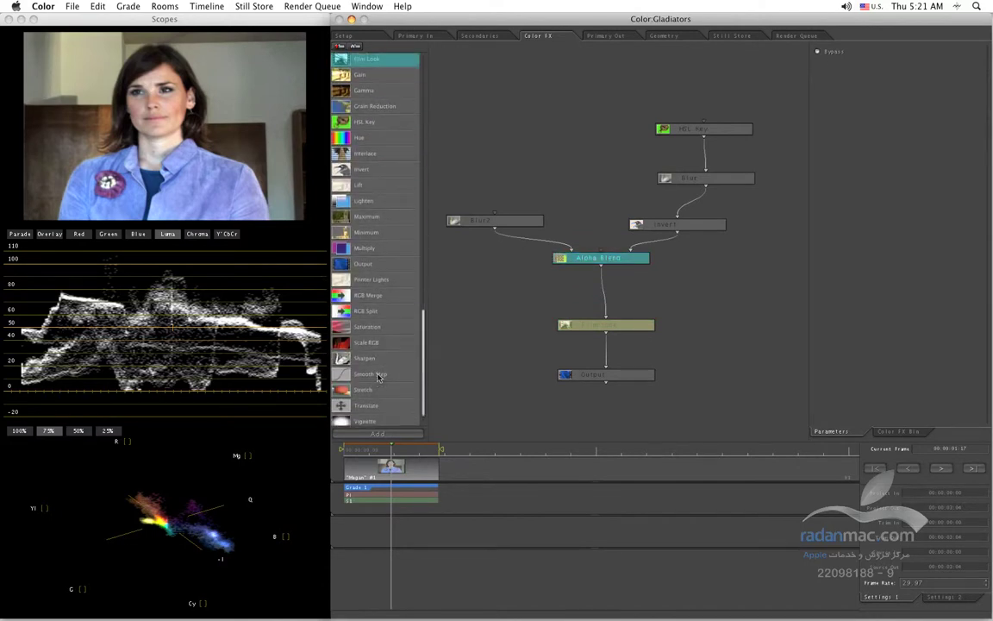
{"action": "double_click", "coordinate": [349, 421]}
{"action": "left_click_drag", "start_coordinate": [617, 249], "coordinate": [532, 293]}
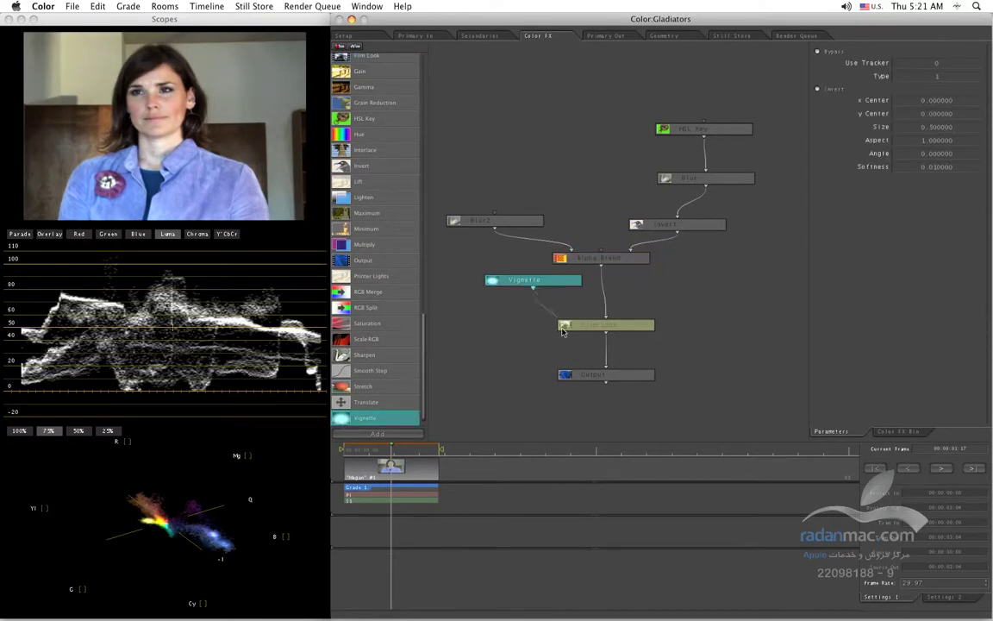
{"action": "left_click_drag", "start_coordinate": [538, 282], "coordinate": [497, 215]}
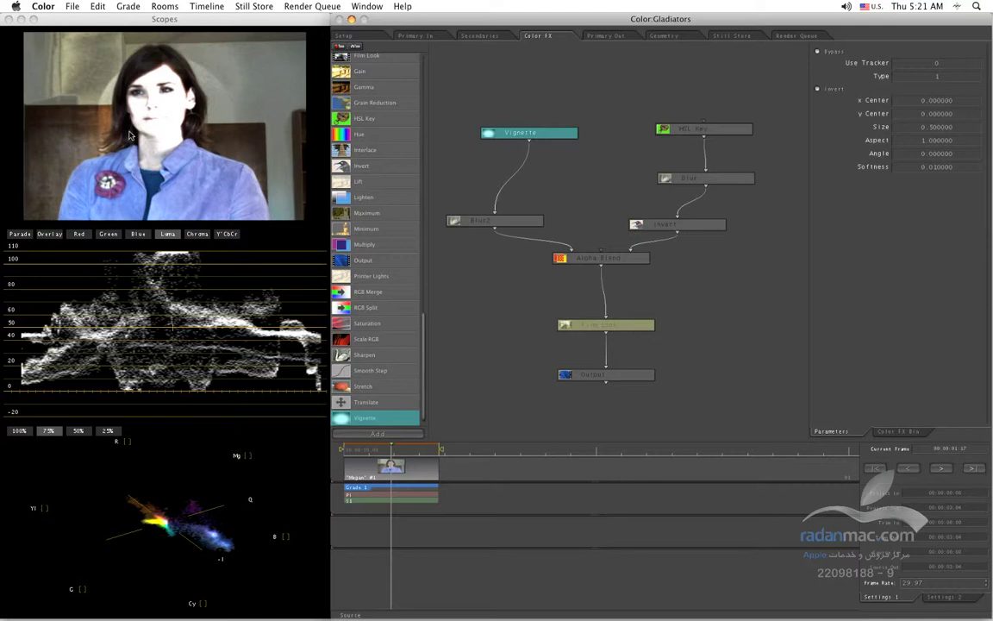
{"action": "left_click_drag", "start_coordinate": [508, 135], "coordinate": [492, 138]}
{"action": "key", "text": "Delete"}
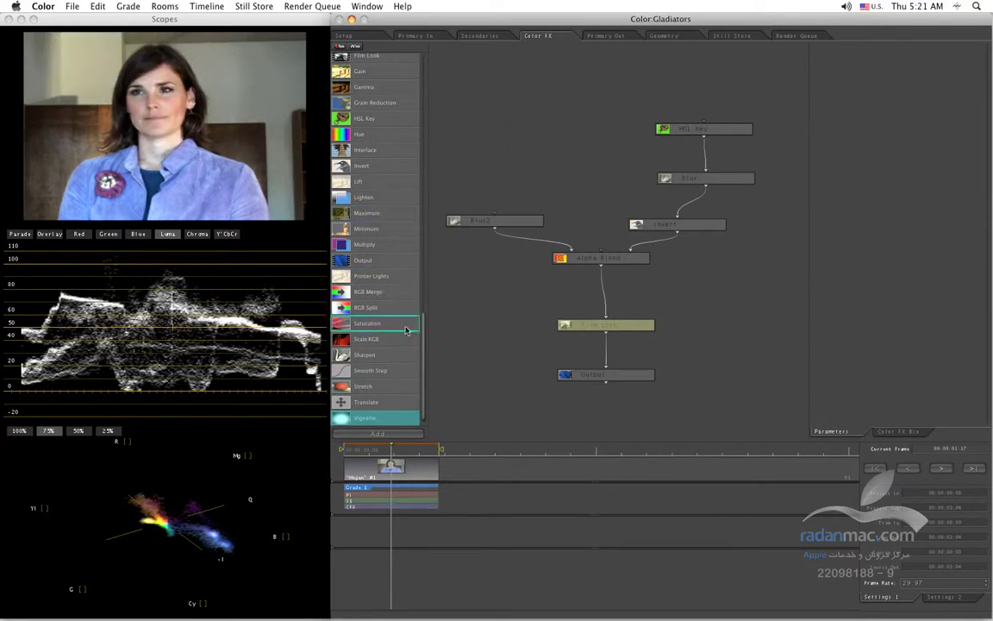
Insert a Saturation node between the Alpha Blend and Film Look nodes and preview the image at it
{"action": "left_click_drag", "start_coordinate": [352, 327], "coordinate": [614, 291]}
{"action": "left_click_drag", "start_coordinate": [590, 354], "coordinate": [649, 332]}
{"action": "left_click", "coordinate": [565, 257]}
{"action": "left_click_drag", "start_coordinate": [575, 287], "coordinate": [563, 331]}
{"action": "left_click_drag", "start_coordinate": [630, 333], "coordinate": [561, 326]}
{"action": "left_click", "coordinate": [639, 333]}
{"action": "left_click", "coordinate": [600, 258]}
{"action": "left_click_drag", "start_coordinate": [633, 306], "coordinate": [560, 323]}
{"action": "double_click", "coordinate": [646, 300]}
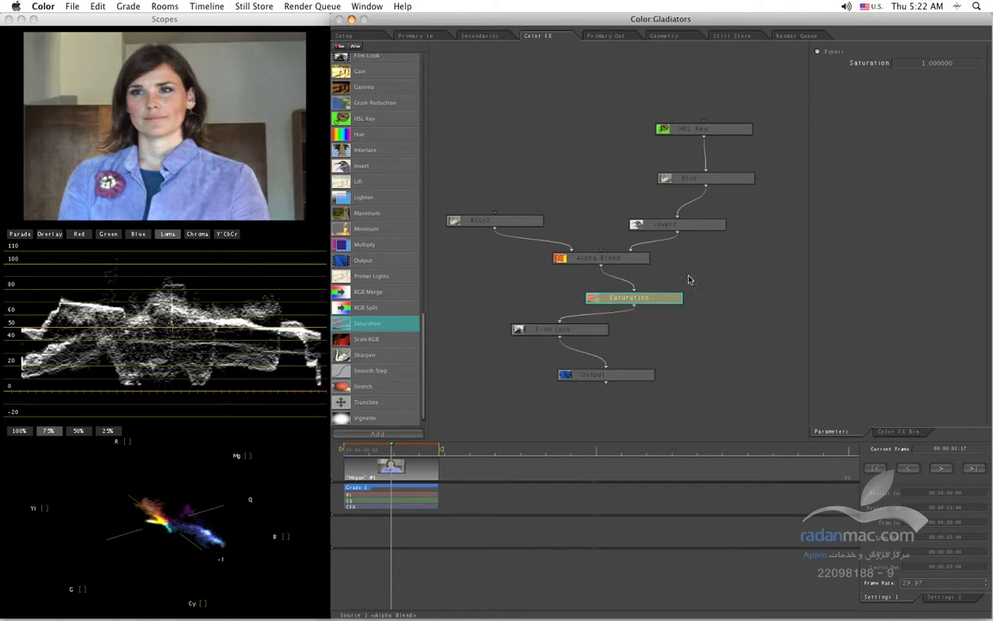
Try a Saturation of 0.5 on the Saturation node, and replace it with a slightly boosted value
{"action": "double_click", "coordinate": [925, 68]}
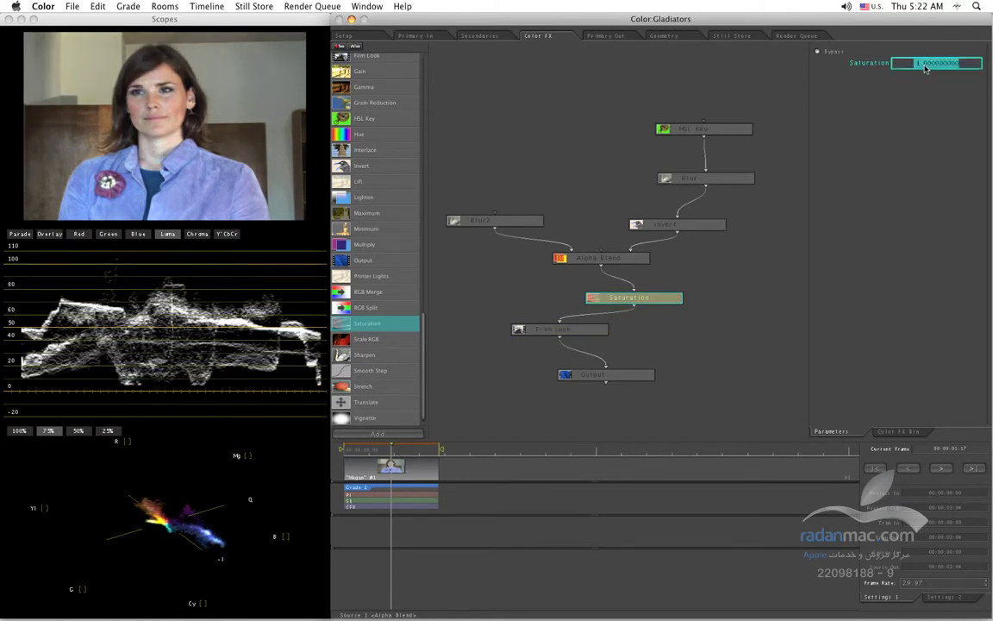
{"action": "type", "text": "0.5"}
{"action": "key", "text": "Return"}
{"action": "double_click", "coordinate": [925, 68]}
{"action": "type", "text": "3"}
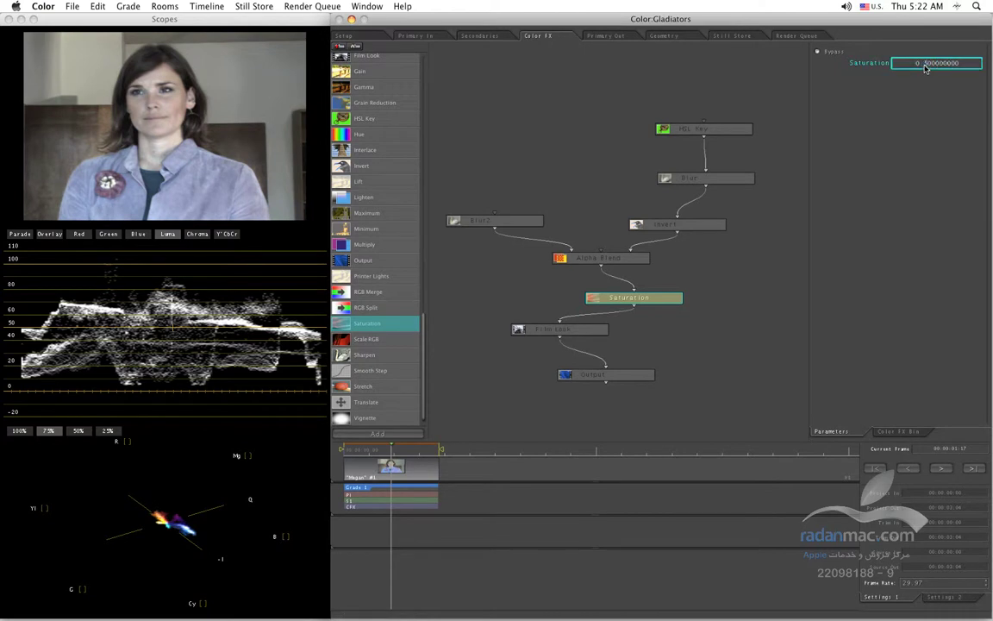
{"action": "triple_click", "coordinate": [925, 66]}
{"action": "type", "text": "2"}
{"action": "key", "text": "Return"}
Move the Film Look node directly above Output and preview the image at the Output node
{"action": "left_click_drag", "start_coordinate": [517, 329], "coordinate": [564, 333]}
{"action": "double_click", "coordinate": [603, 371]}
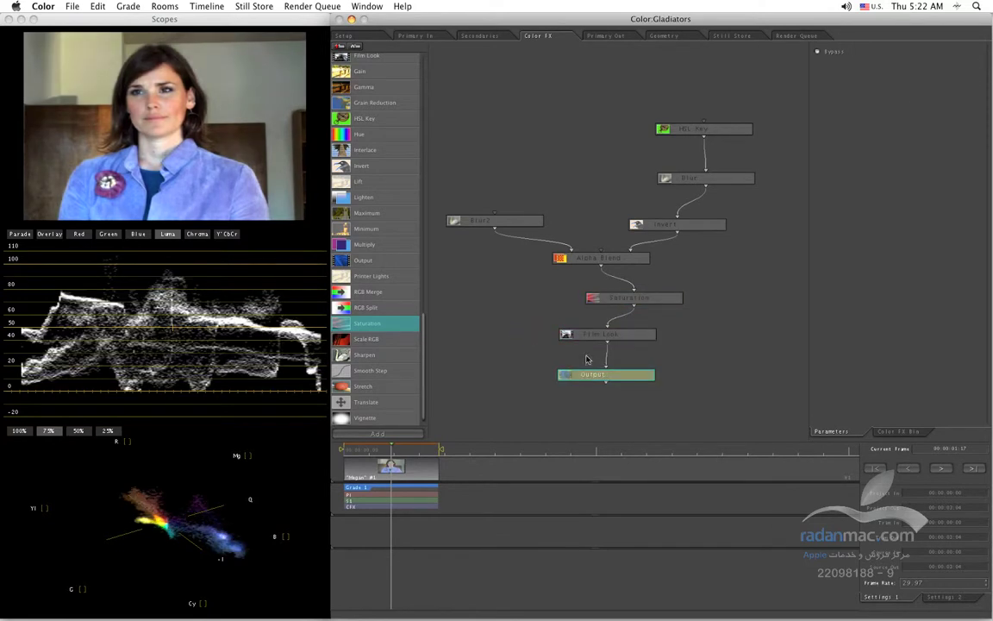
Add a Lift node and raise the upper part of the tree to make room for it above Film Look
{"action": "left_click_drag", "start_coordinate": [424, 323], "coordinate": [398, 108]}
{"action": "left_click", "coordinate": [352, 395]}
{"action": "scroll", "coordinate": [346, 388], "scroll_direction": "down", "scroll_amount": 1}
{"action": "double_click", "coordinate": [346, 387]}
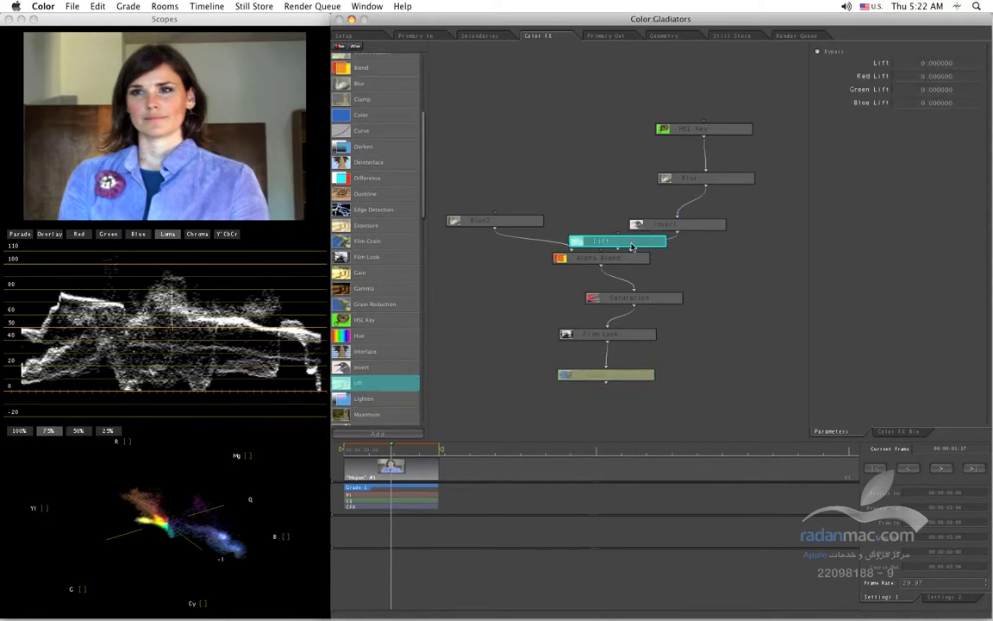
{"action": "left_click_drag", "start_coordinate": [627, 246], "coordinate": [726, 359]}
{"action": "left_click_drag", "start_coordinate": [526, 117], "coordinate": [656, 221]}
{"action": "left_click", "coordinate": [721, 346]}
{"action": "left_click_drag", "start_coordinate": [708, 343], "coordinate": [684, 292]}
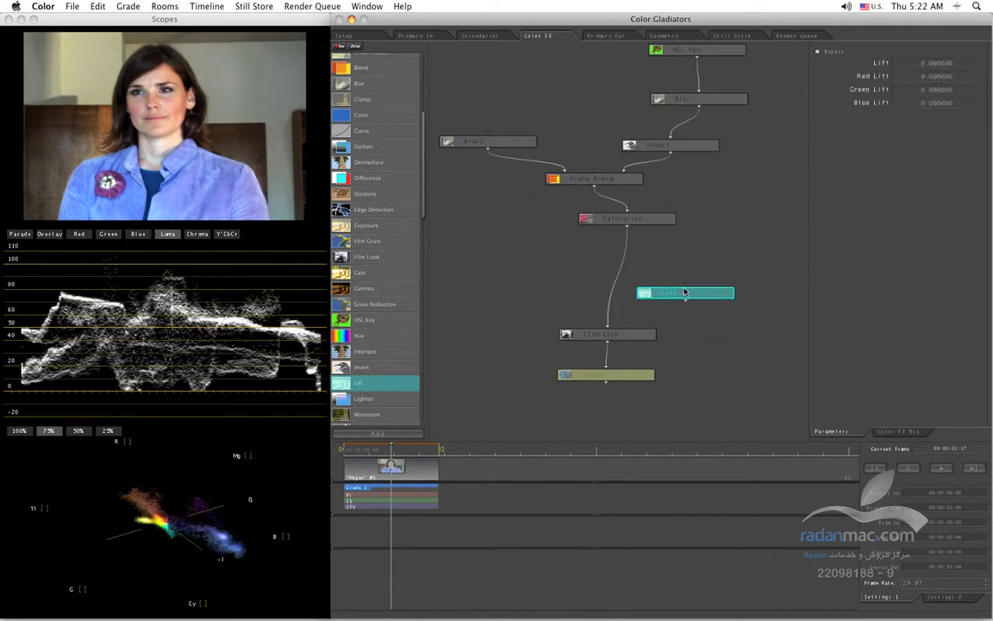
Wire the Lift node between Saturation and Film Look, and align it directly below Saturation
{"action": "left_click", "coordinate": [627, 223]}
{"action": "left_click_drag", "start_coordinate": [627, 229], "coordinate": [627, 269]}
{"action": "left_click", "coordinate": [685, 302]}
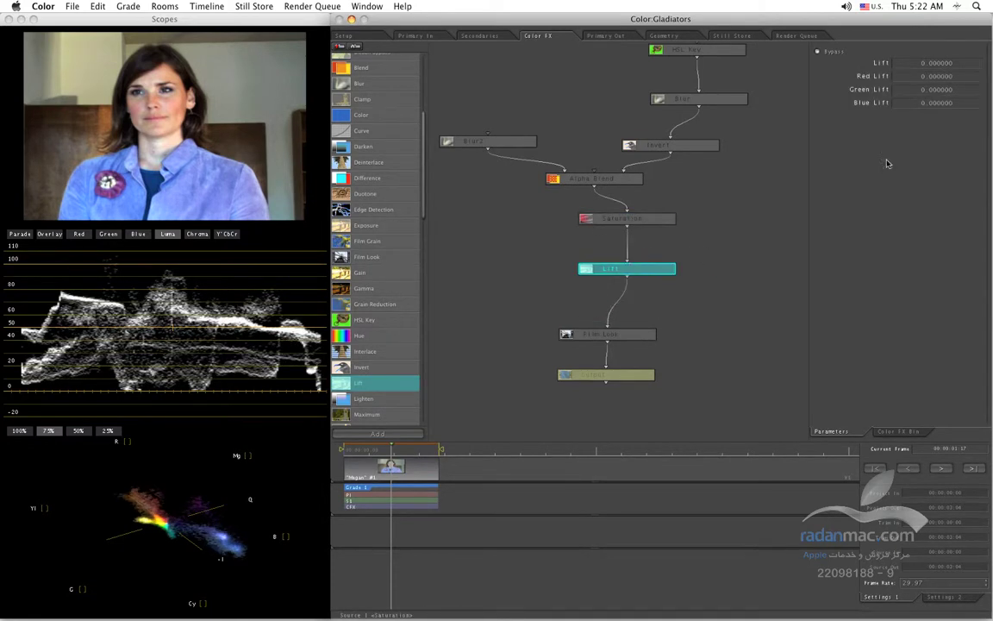
Try Lift values of 0.9 and 0.1 on the Lift node
{"action": "left_click", "coordinate": [911, 63]}
{"action": "double_click", "coordinate": [912, 63]}
{"action": "type", "text": "9"}
{"action": "key", "text": "Return"}
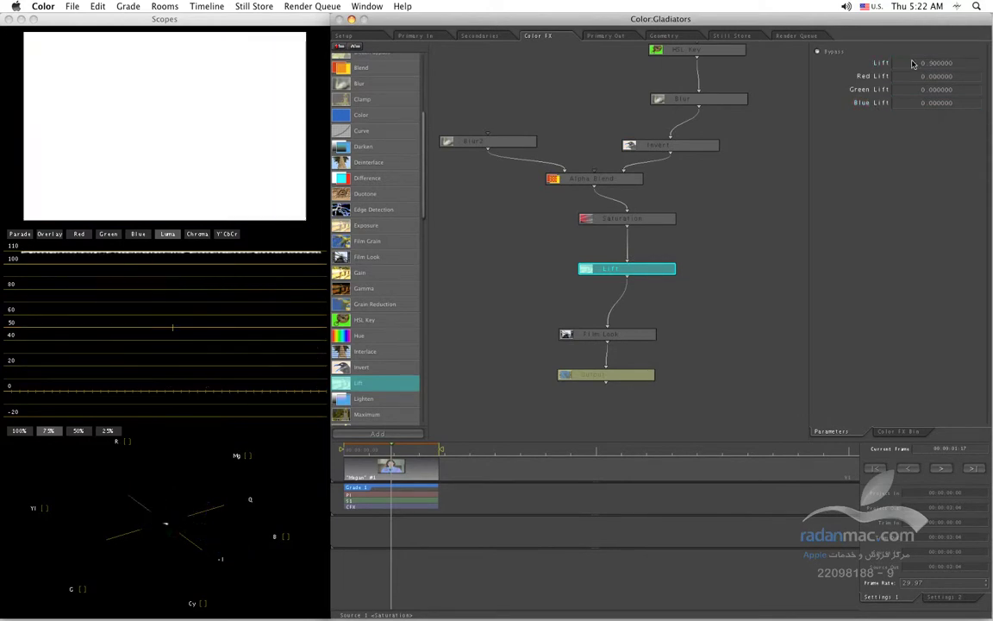
{"action": "double_click", "coordinate": [912, 62]}
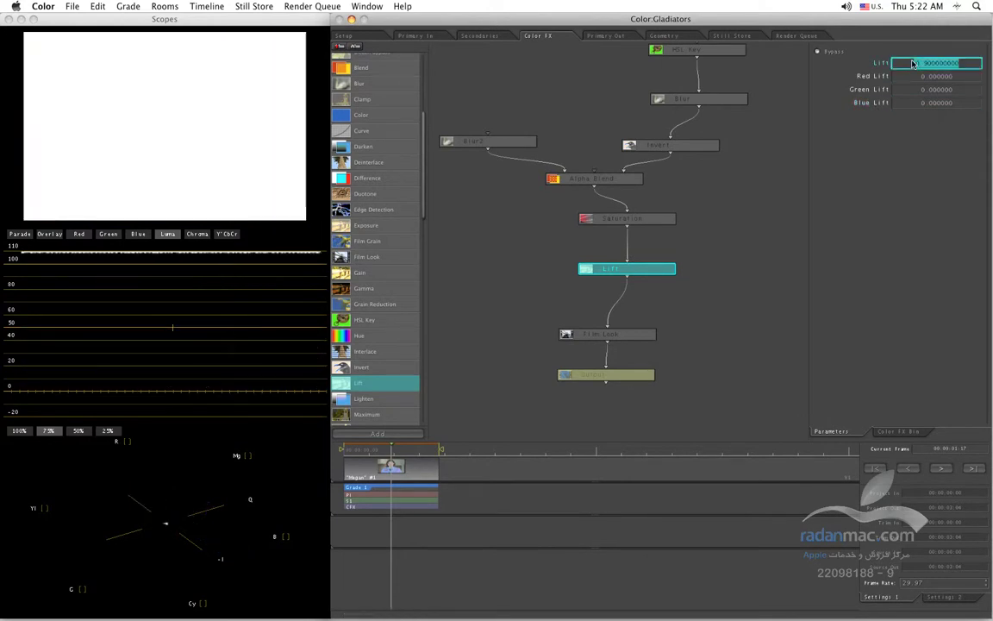
{"action": "key", "text": "BackSpace"}
{"action": "type", "text": "1"}
{"action": "key", "text": "Return"}
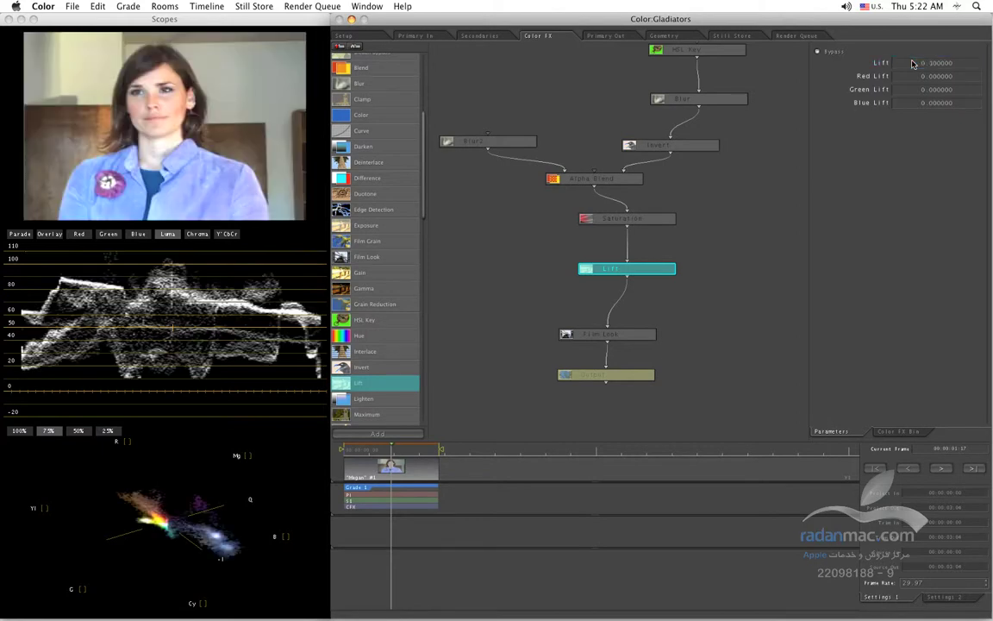
Try negative Lift values of -0.3 and -0.5 on the Lift node
{"action": "double_click", "coordinate": [912, 63]}
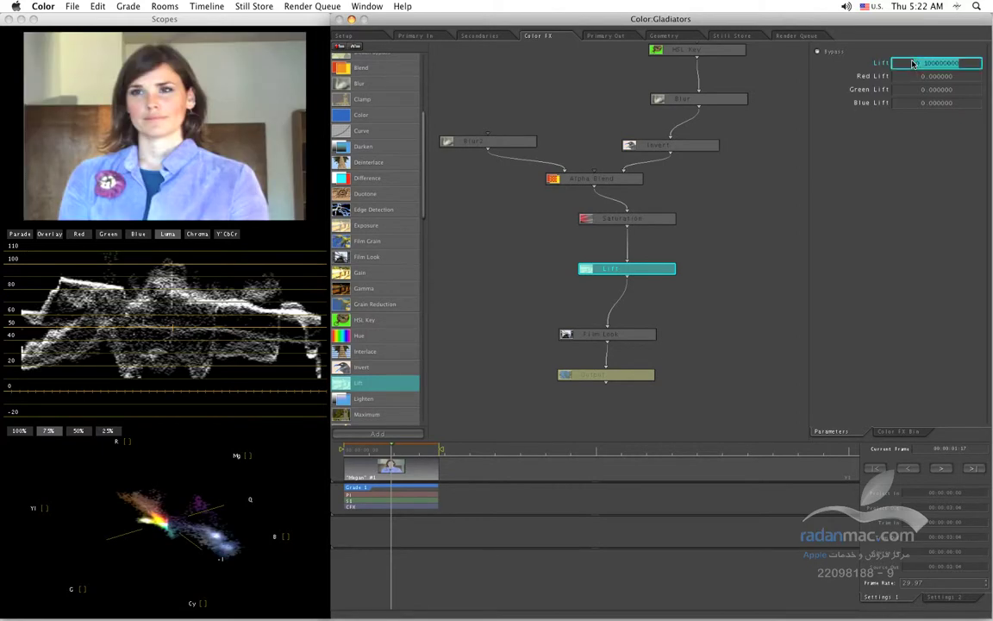
{"action": "key", "text": "BackSpace"}
{"action": "type", "text": "-0.3"}
{"action": "key", "text": "Return"}
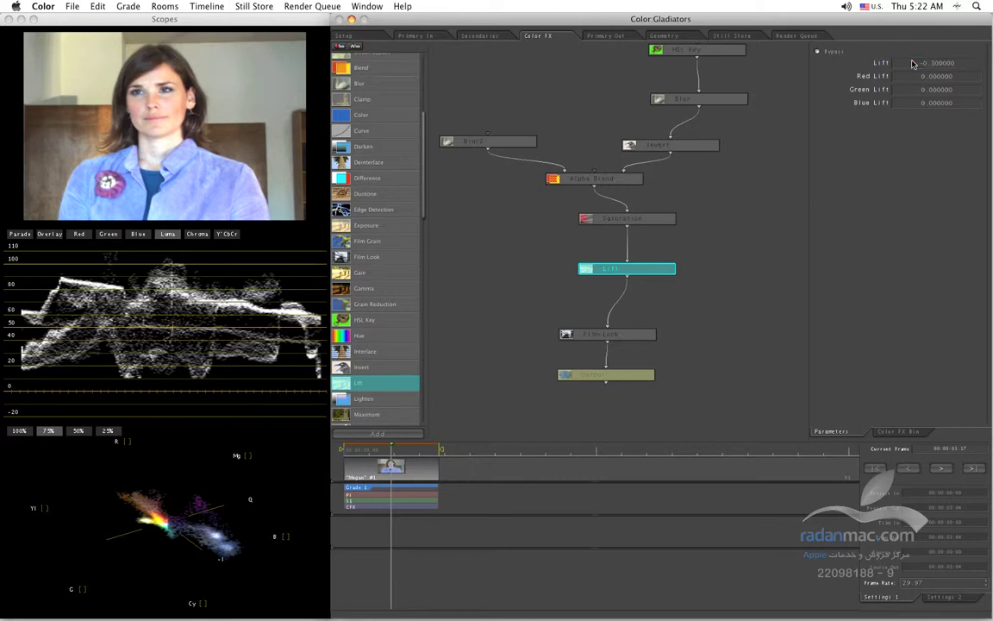
{"action": "double_click", "coordinate": [922, 64]}
{"action": "type", "text": "-0"}
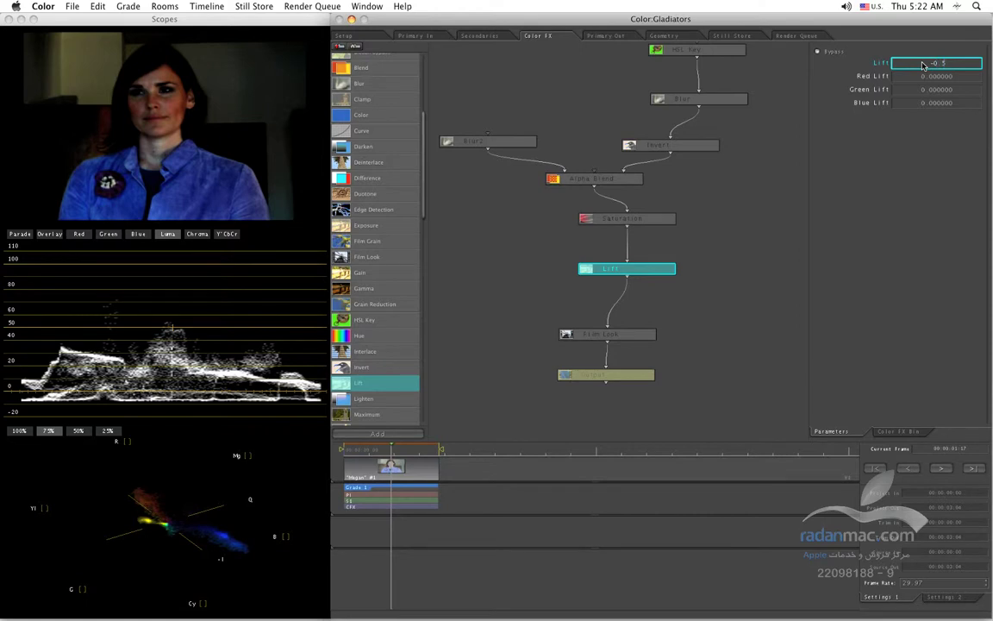
{"action": "type", "text": ".5"}
{"action": "key", "text": "Return"}
Set the Lift node's overall Lift to -0.05
{"action": "double_click", "coordinate": [922, 65]}
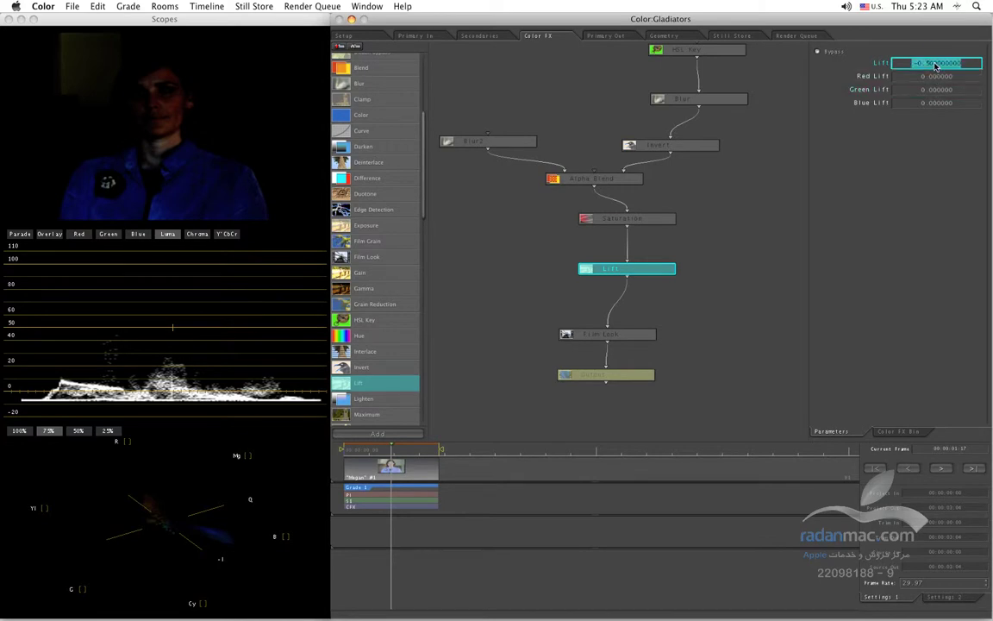
{"action": "key", "text": "BackSpace"}
{"action": "type", "text": "0"}
{"action": "key", "text": "Return"}
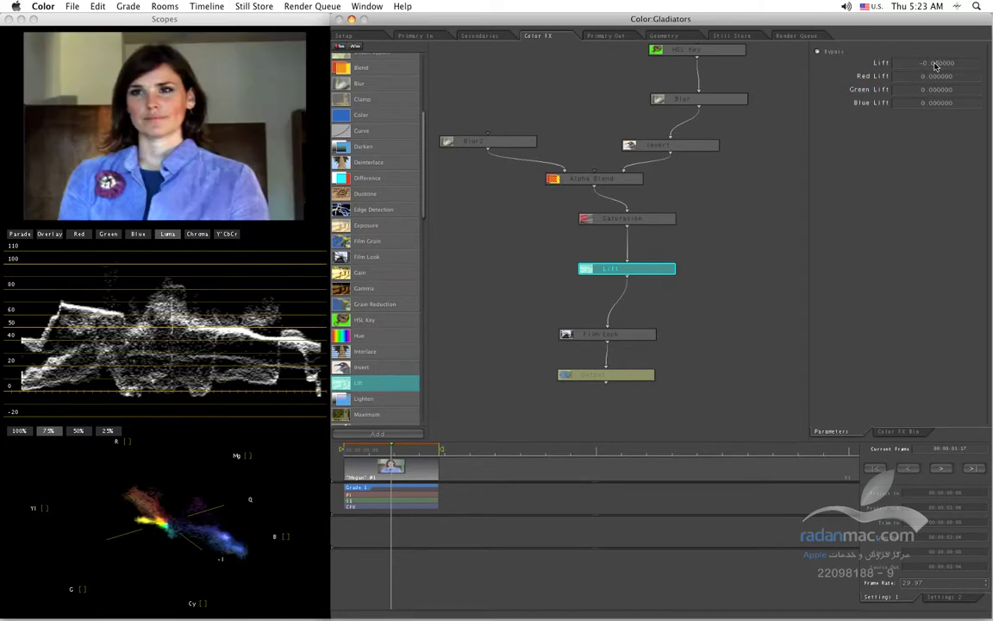
Rearrange the tree so Saturation, Lift, Film Look and Output line up in an evenly spaced column below Alpha Blend
{"action": "left_click_drag", "start_coordinate": [607, 268], "coordinate": [595, 274]}
{"action": "scroll", "coordinate": [424, 217], "scroll_direction": "up", "scroll_amount": 3}
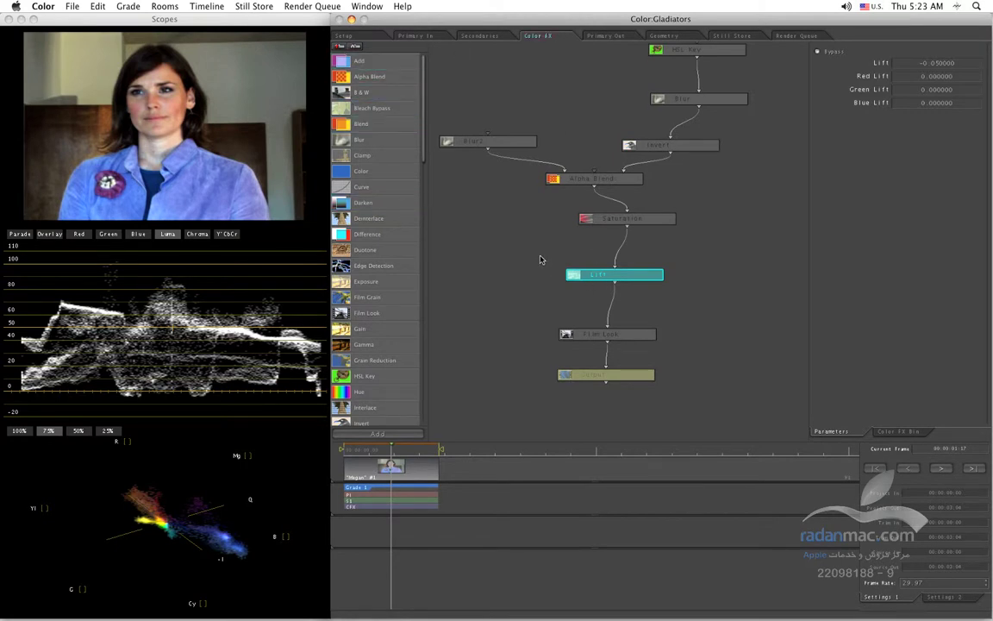
{"action": "scroll", "coordinate": [539, 266], "scroll_direction": "up", "scroll_amount": 2}
{"action": "left_click_drag", "start_coordinate": [629, 250], "coordinate": [589, 311]}
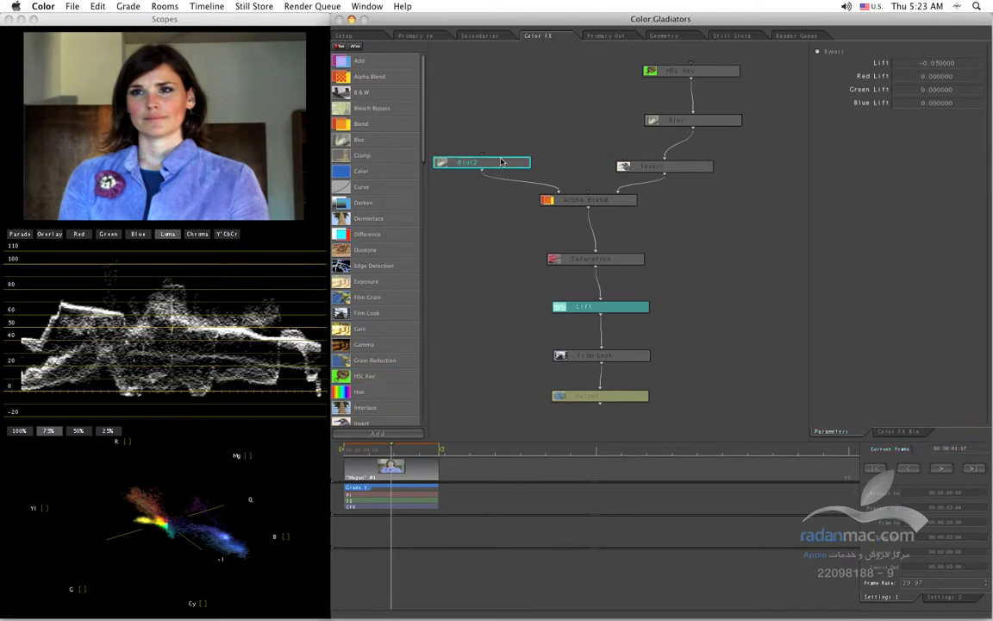
Locate the Color User Manual among the help resources without opening it
{"action": "left_click", "coordinate": [403, 6]}
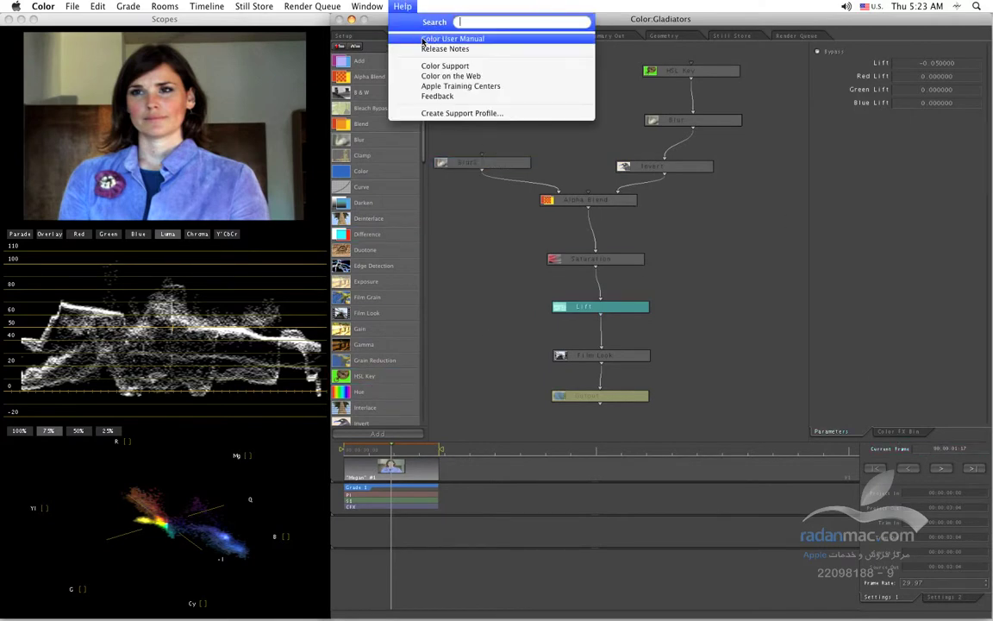
{"action": "left_click", "coordinate": [761, 245]}
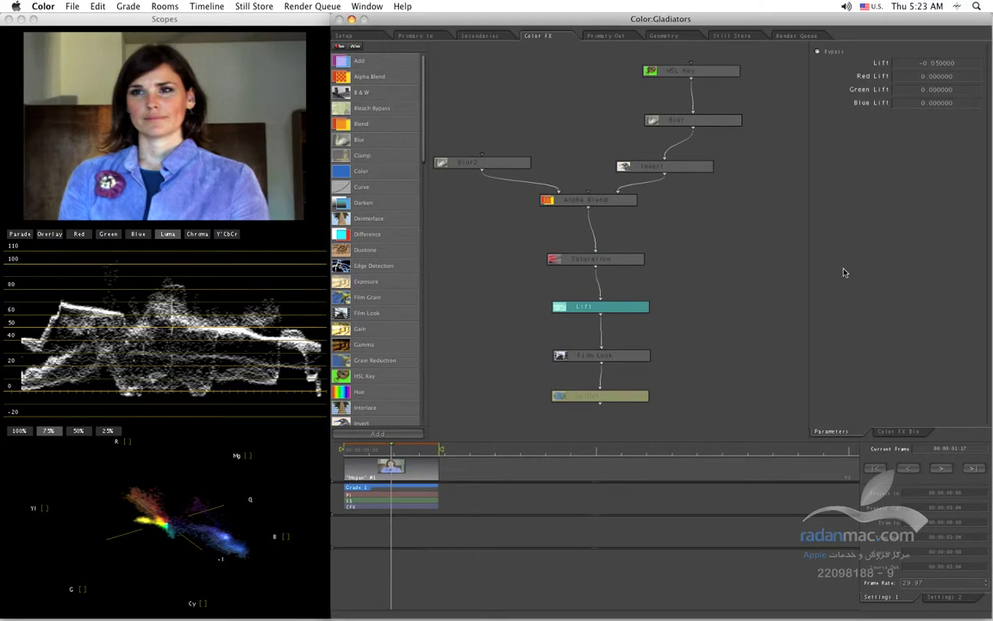
Browse the saved effect presets in the Color FX Bin and return to the Lift node's parameters
{"action": "left_click", "coordinate": [898, 431]}
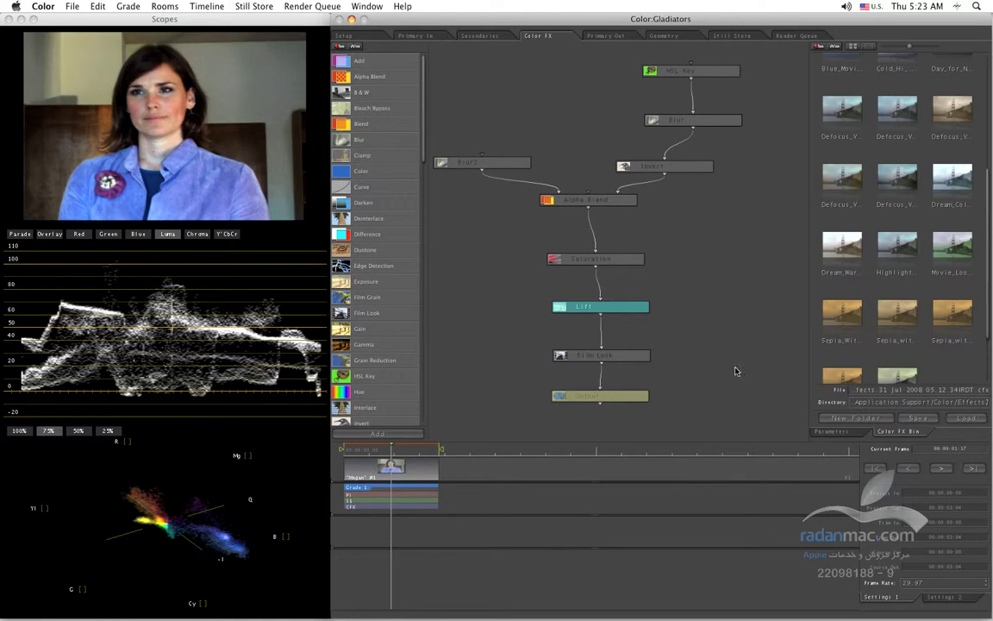
{"action": "scroll", "coordinate": [988, 276], "scroll_direction": "up", "scroll_amount": 5}
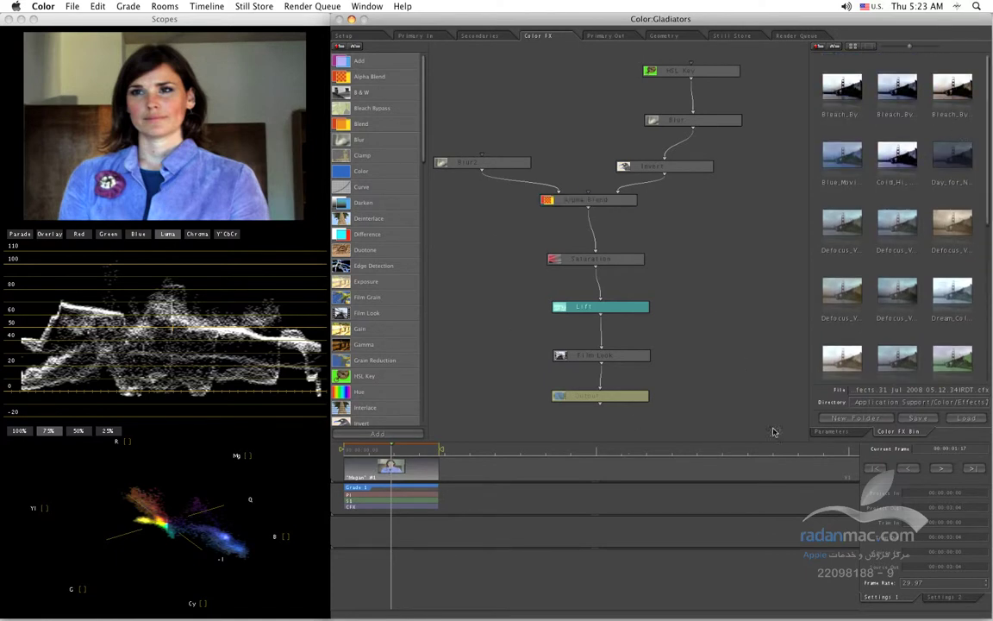
{"action": "left_click", "coordinate": [830, 431]}
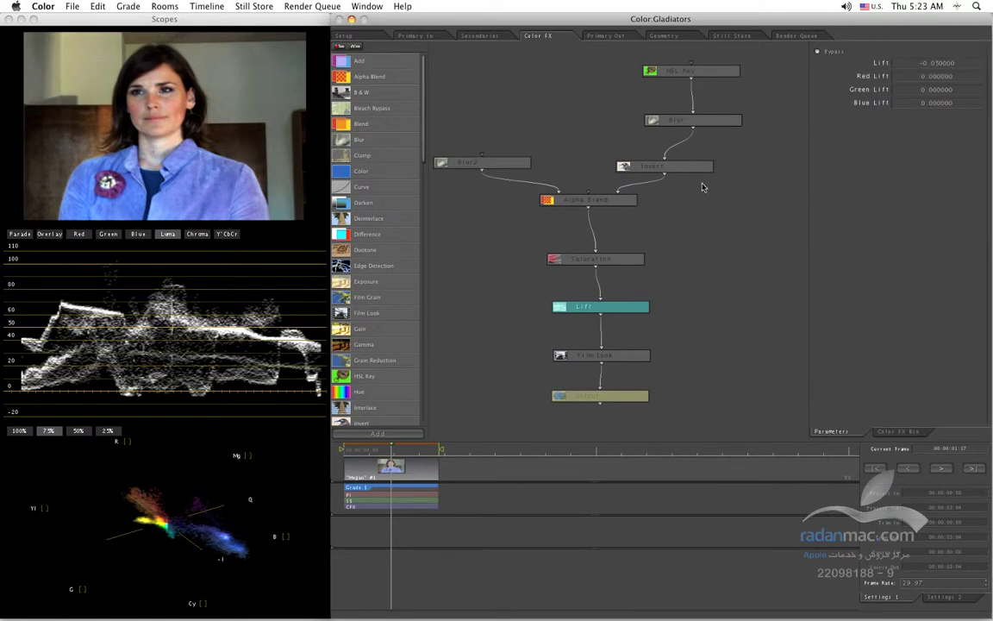
Save the complete node tree to the Color FX Bin as an effect named "soft skin" and locate it among the presets
{"action": "left_click", "coordinate": [902, 431]}
{"action": "left_click_drag", "start_coordinate": [459, 82], "coordinate": [662, 361]}
{"action": "left_click_drag", "start_coordinate": [459, 50], "coordinate": [756, 381]}
{"action": "left_click", "coordinate": [751, 383]}
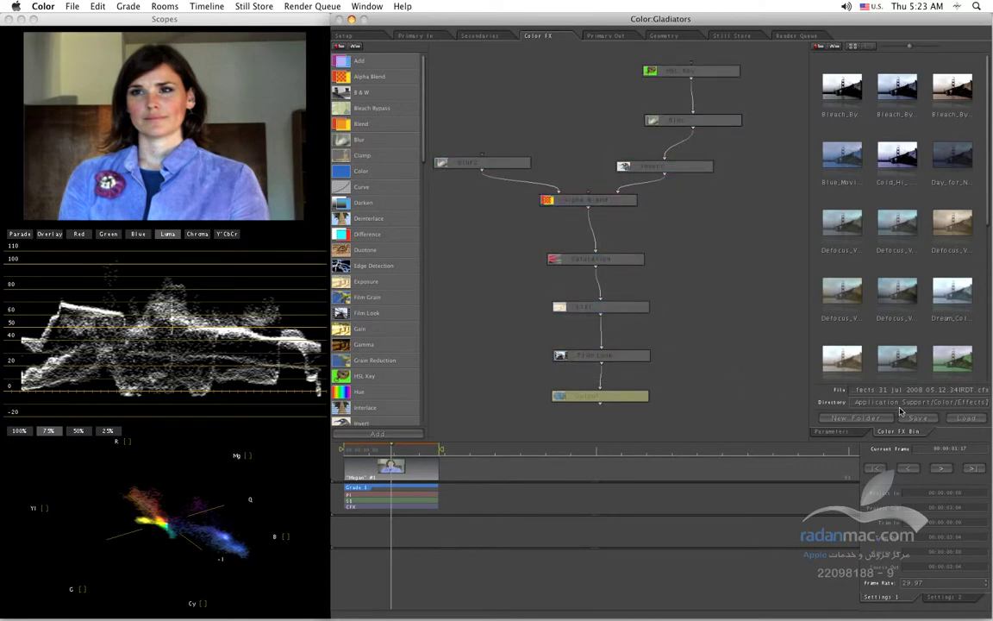
{"action": "left_click", "coordinate": [927, 391]}
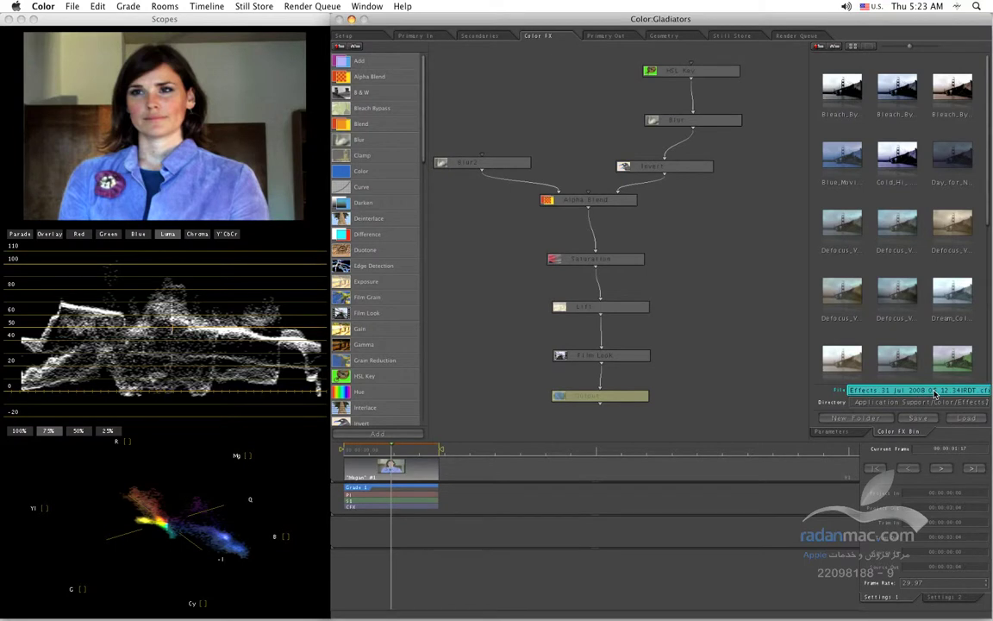
{"action": "type", "text": "soft skin"}
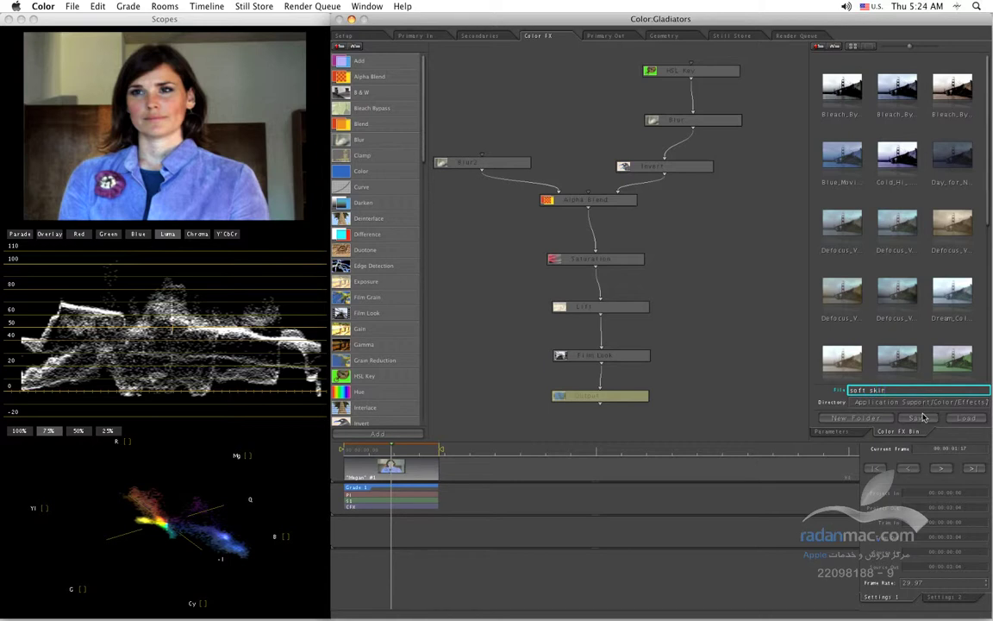
{"action": "left_click", "coordinate": [919, 417]}
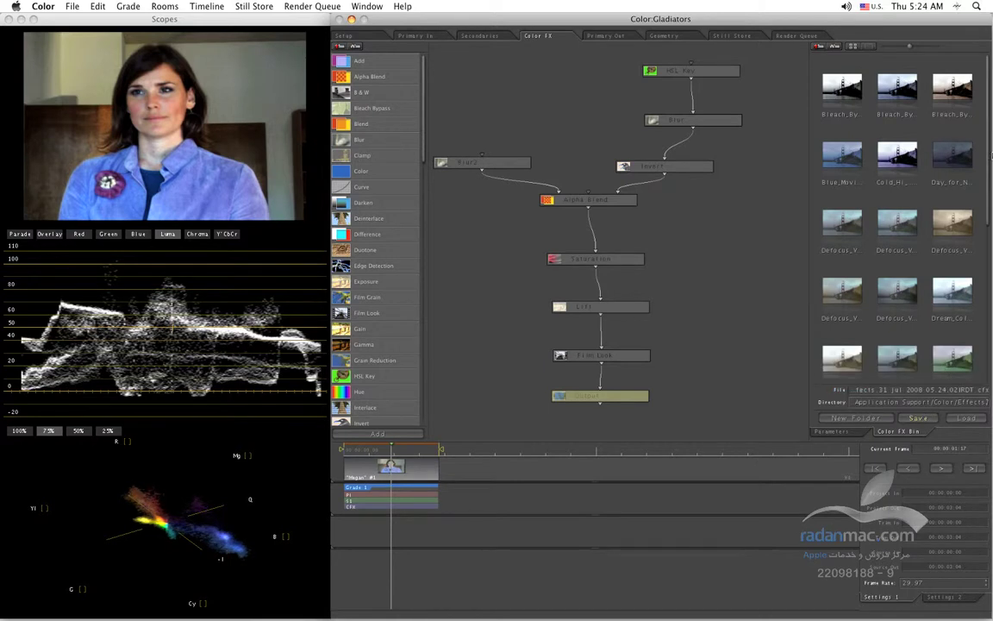
{"action": "scroll", "coordinate": [987, 153], "scroll_direction": "down", "scroll_amount": 5}
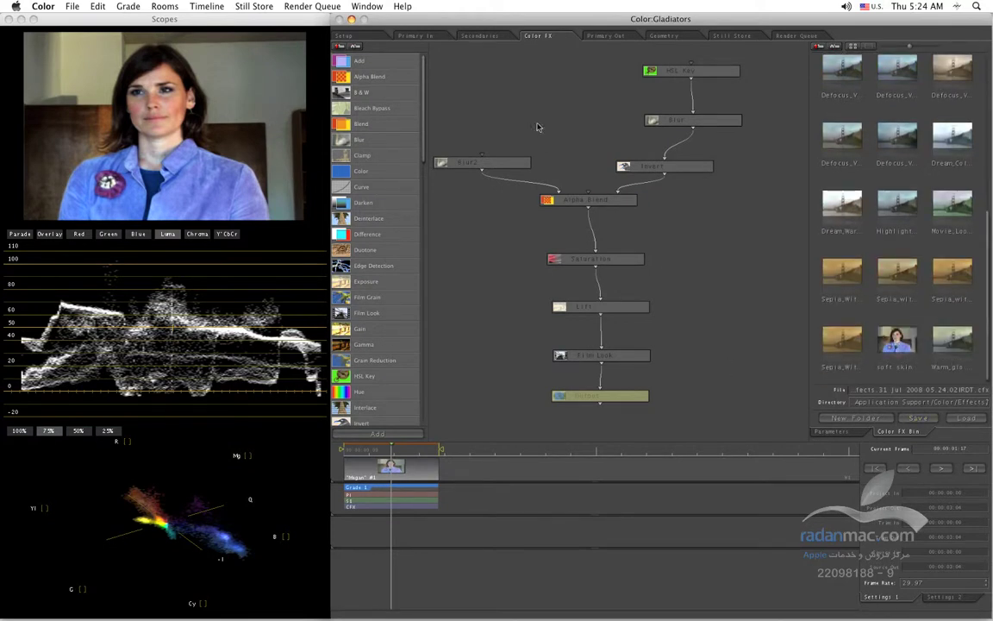
Add the interview clip of the woman with glasses after the first shot and apply the soft skin effect to it
{"action": "left_click", "coordinate": [344, 36]}
{"action": "double_click", "coordinate": [371, 244]}
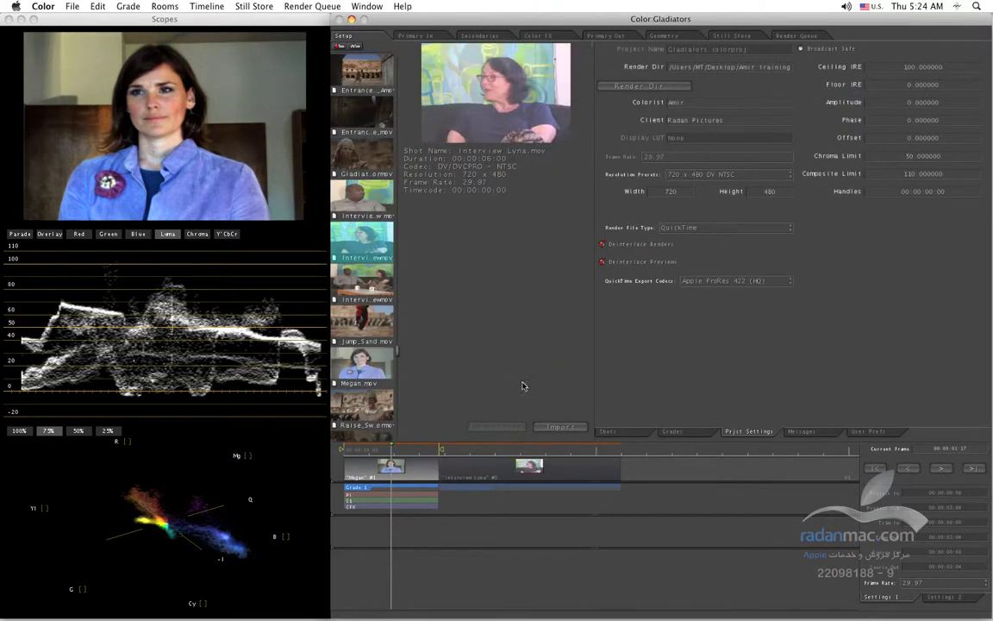
{"action": "left_click", "coordinate": [485, 449]}
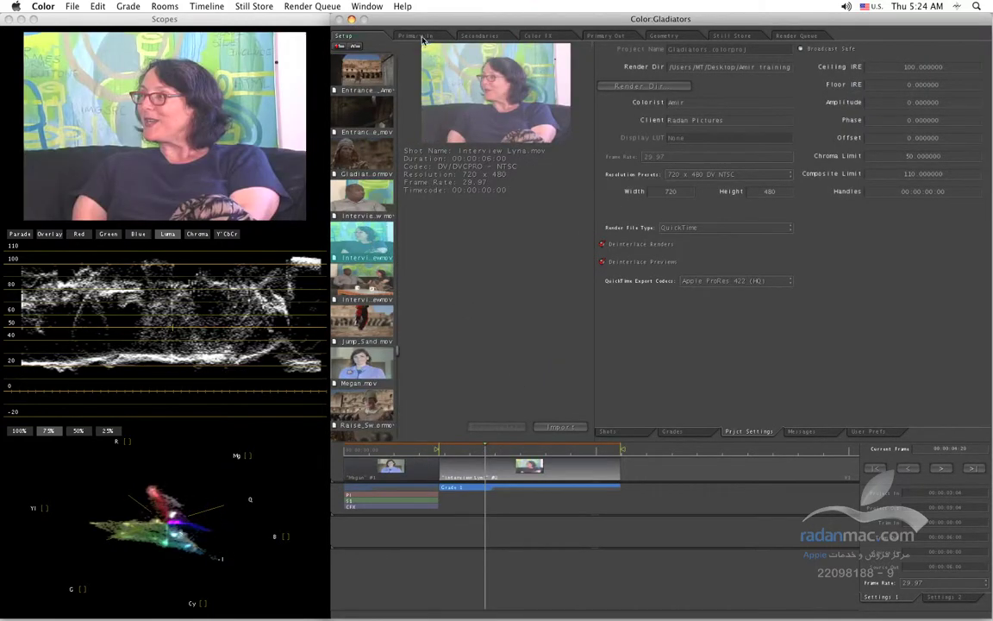
{"action": "left_click", "coordinate": [538, 35]}
{"action": "double_click", "coordinate": [897, 344]}
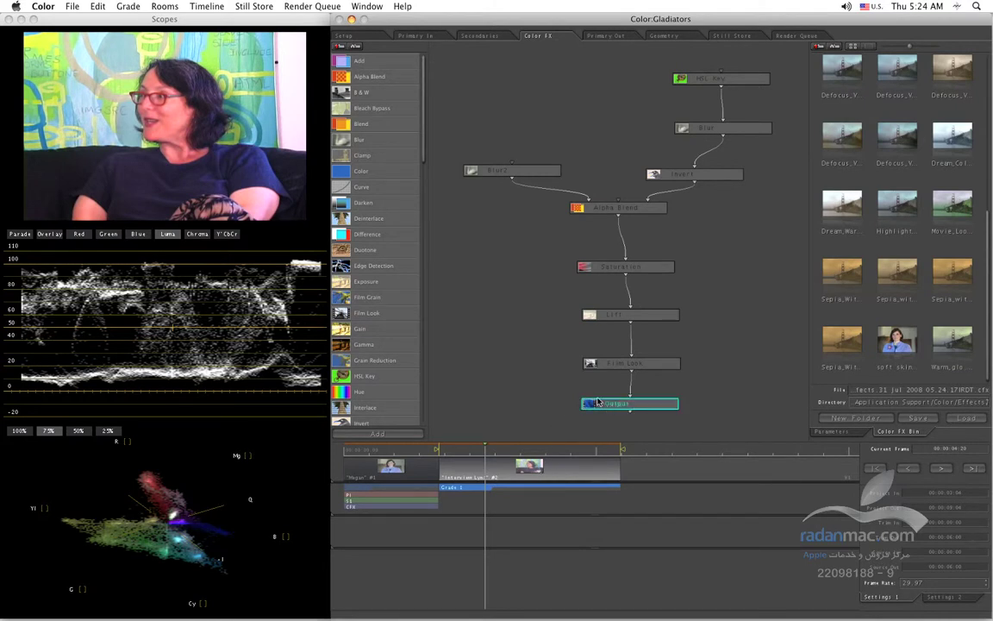
Preview the Blur2 and HSL Key nodes on the interview shot to check how the skin key behaves
{"action": "left_click_drag", "start_coordinate": [506, 173], "coordinate": [499, 164]}
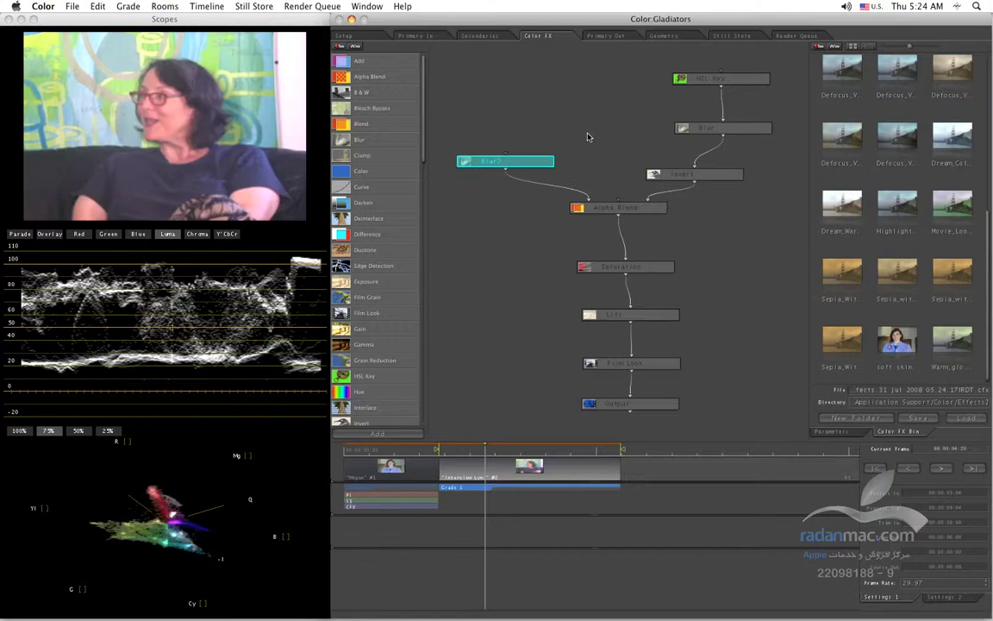
{"action": "left_click", "coordinate": [694, 79]}
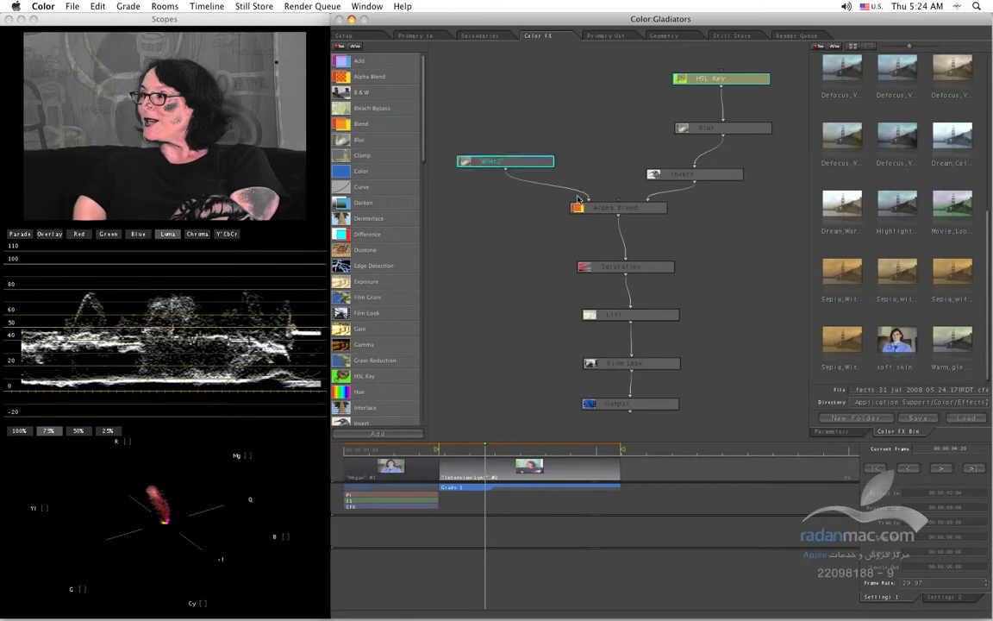
{"action": "mouse_move", "coordinate": [694, 350]}
{"action": "left_mouse_down"}
{"action": "mouse_move", "coordinate": [684, 339]}
{"action": "mouse_move", "coordinate": [695, 346]}
{"action": "left_mouse_up"}
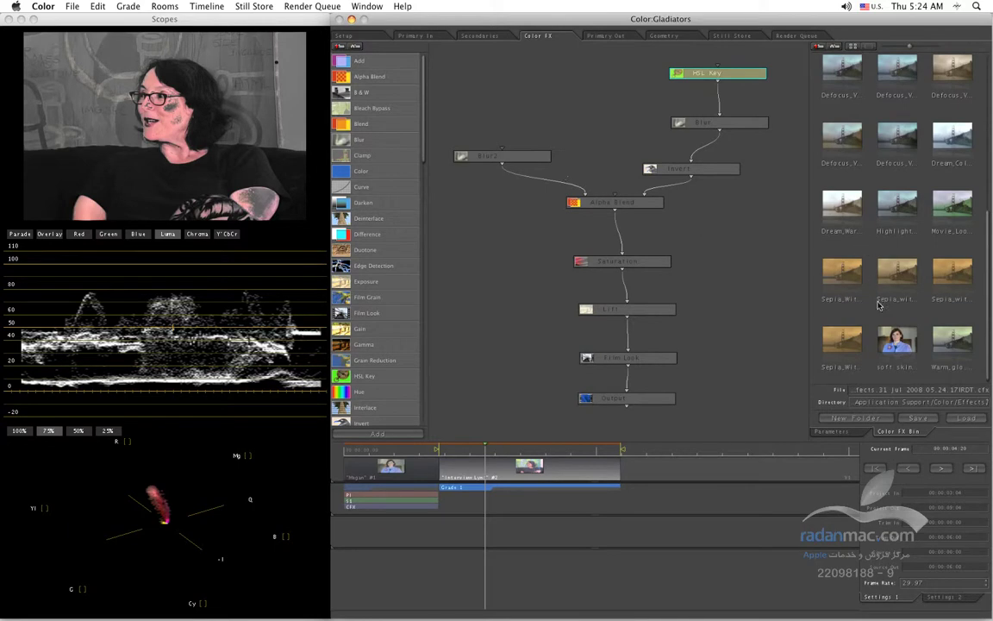
Enlarge the Color FX Bin thumbnails and preview the tree's final result from the Output node
{"action": "left_click", "coordinate": [904, 340]}
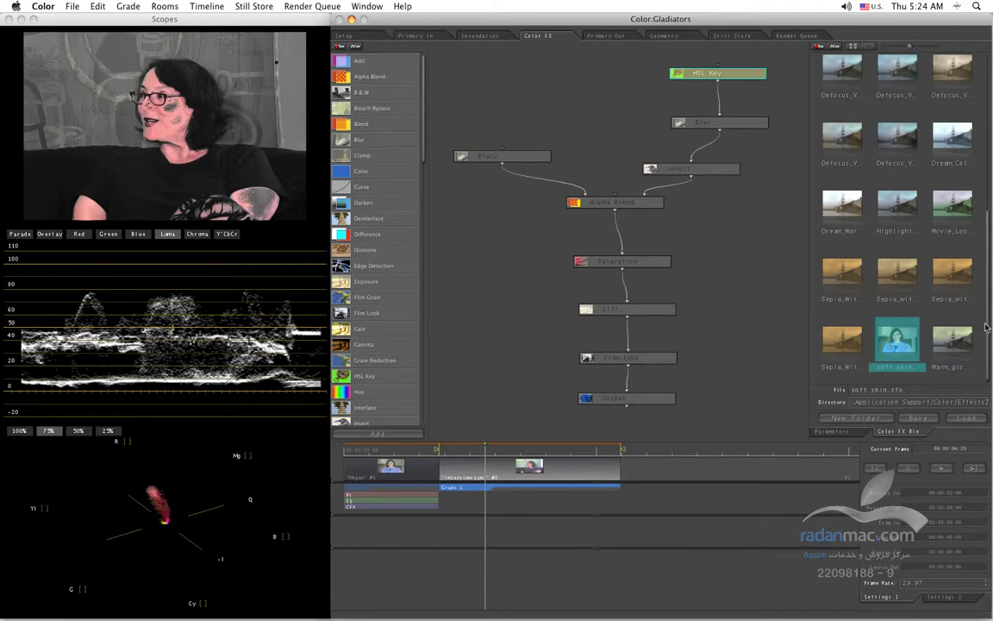
{"action": "scroll", "coordinate": [985, 328], "scroll_direction": "up", "scroll_amount": 5}
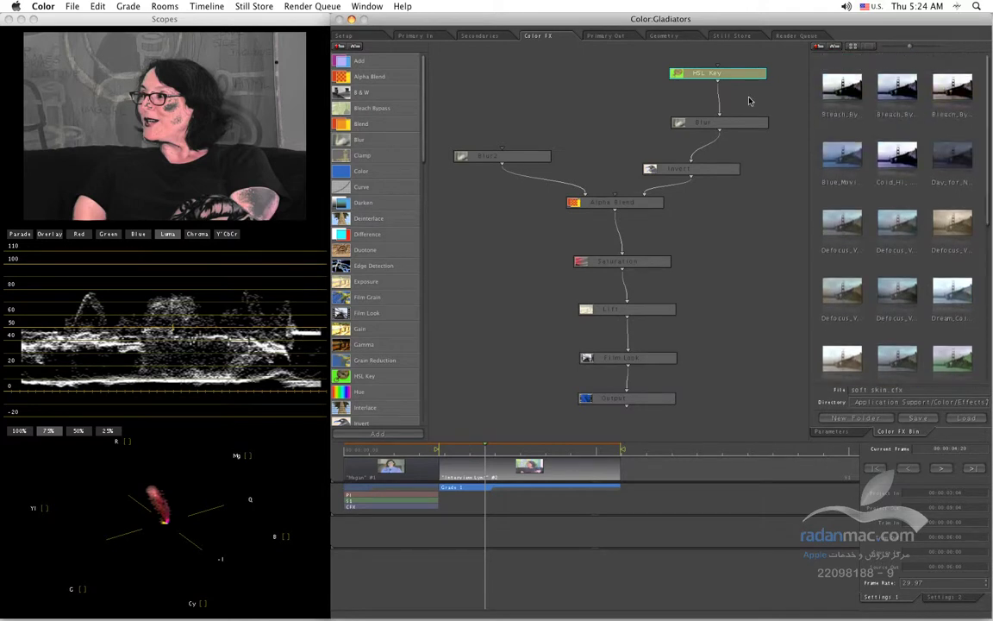
{"action": "left_click_drag", "start_coordinate": [907, 48], "coordinate": [918, 46]}
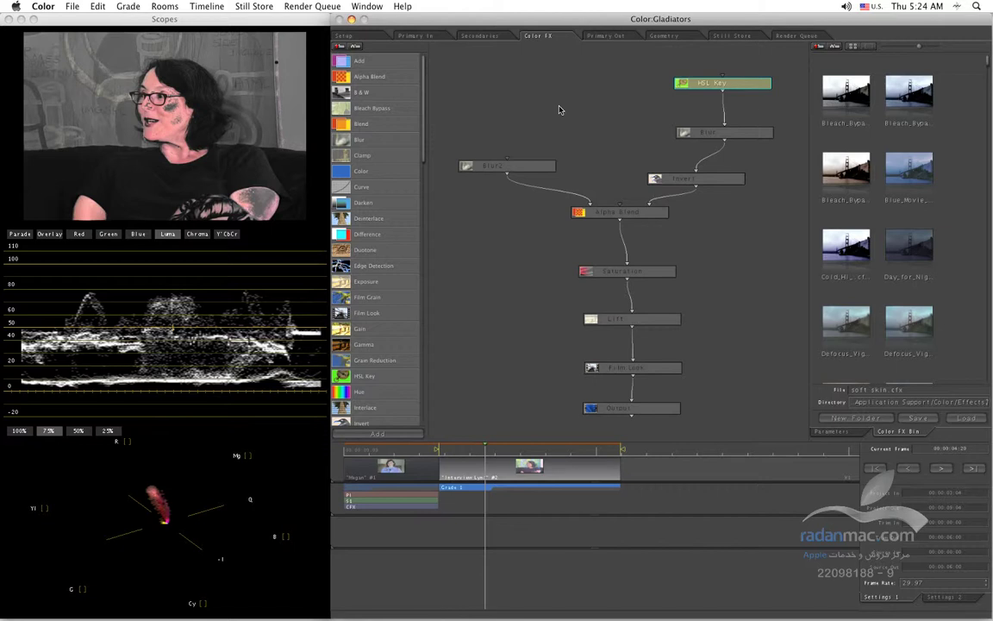
{"action": "left_click", "coordinate": [632, 409]}
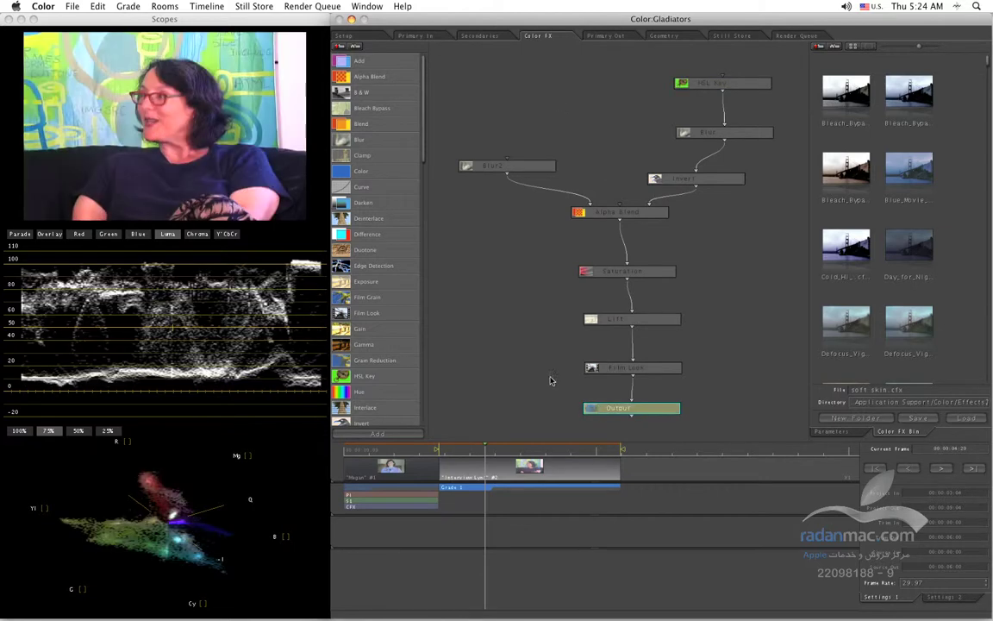